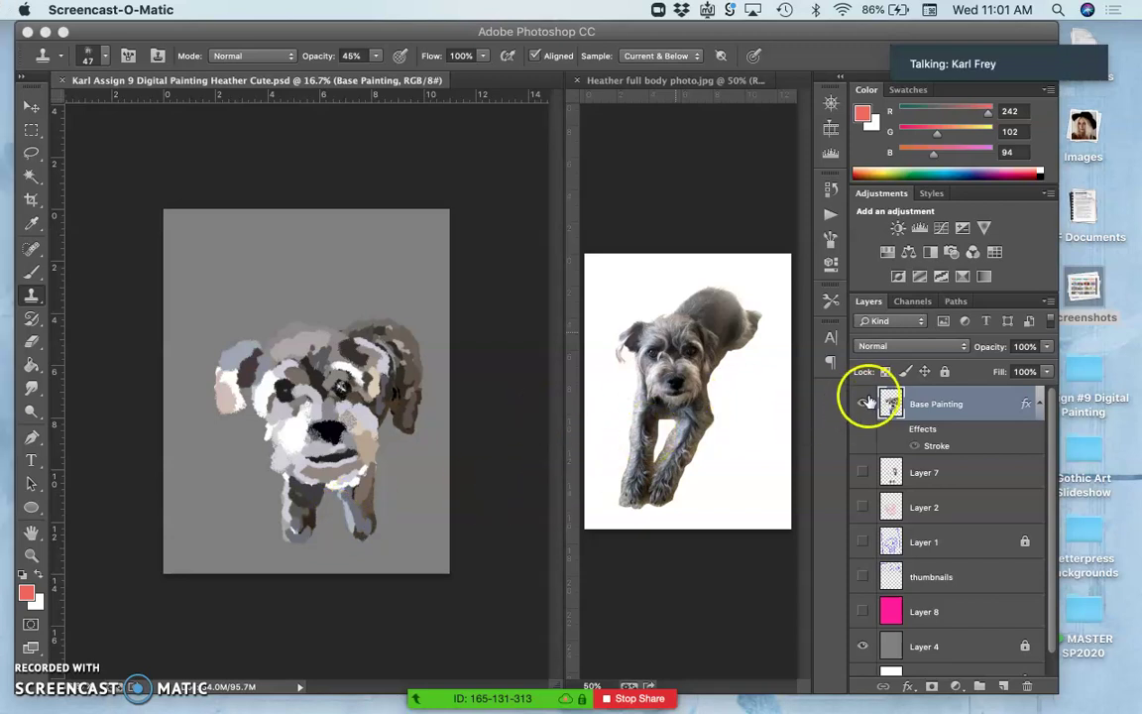
# Step: Examine the earlier stages by hiding Base Painting and showing Layer 7, Layer 2, Layer 1, thumbnails and Layer 8
pyautogui.click(862, 406)
pyautogui.click(861, 407)
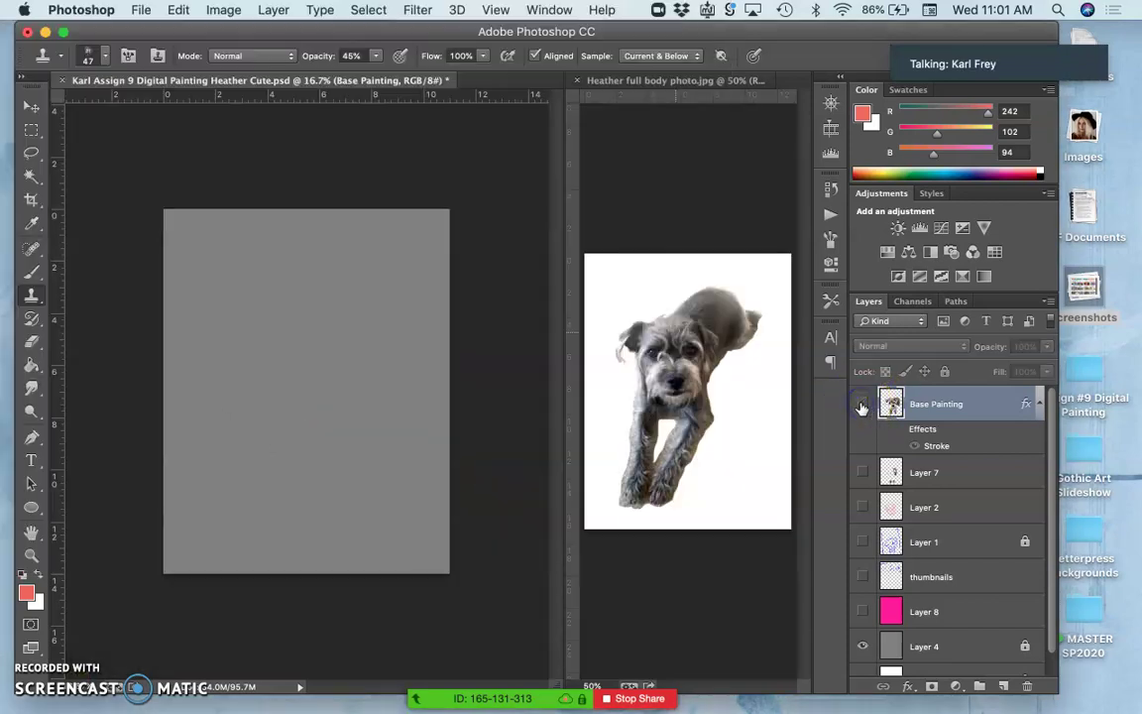
pyautogui.click(861, 407)
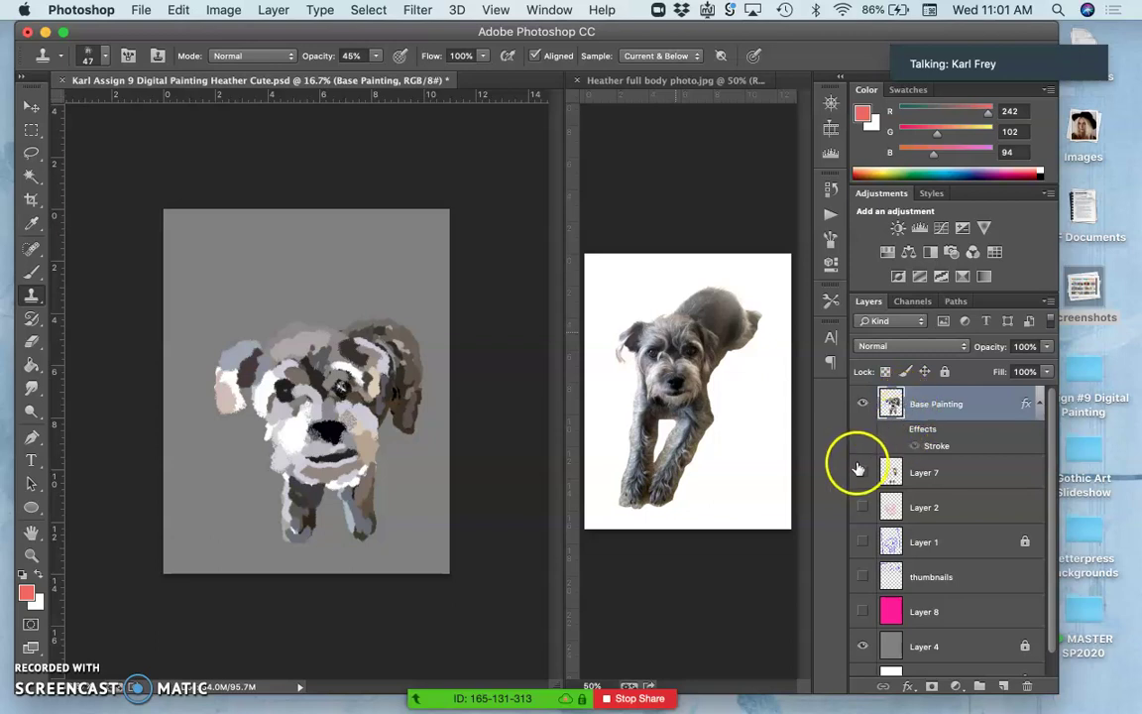
pyautogui.click(861, 471)
pyautogui.click(861, 406)
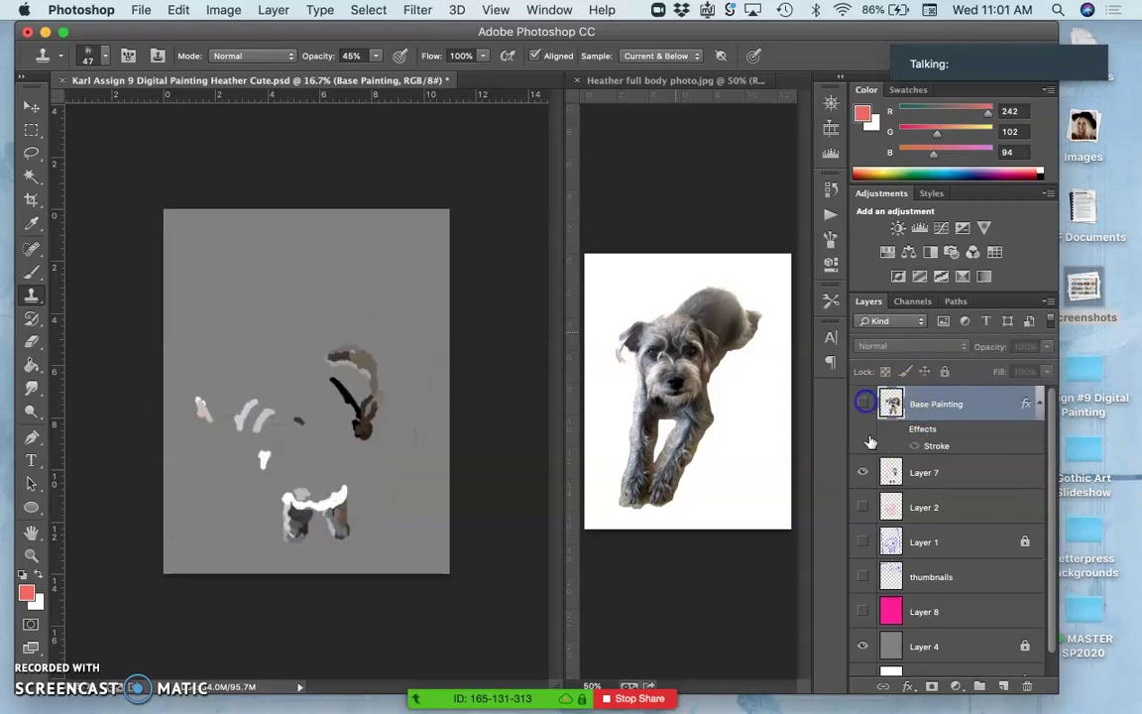
pyautogui.click(862, 508)
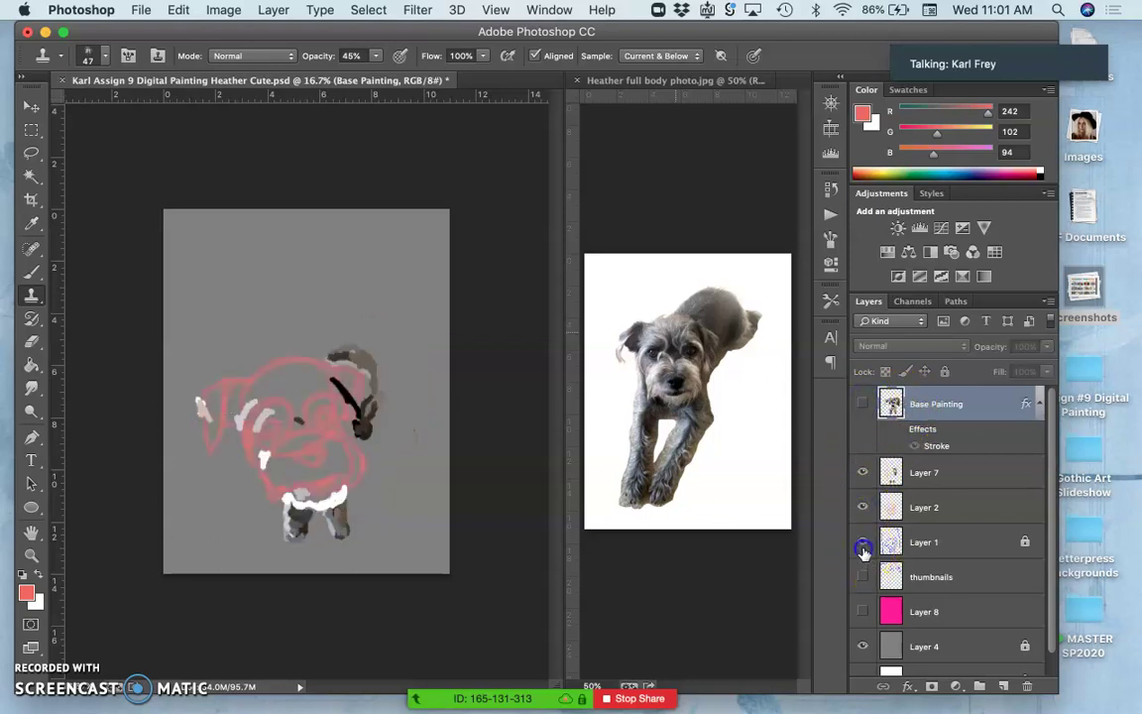
pyautogui.click(862, 545)
pyautogui.click(862, 576)
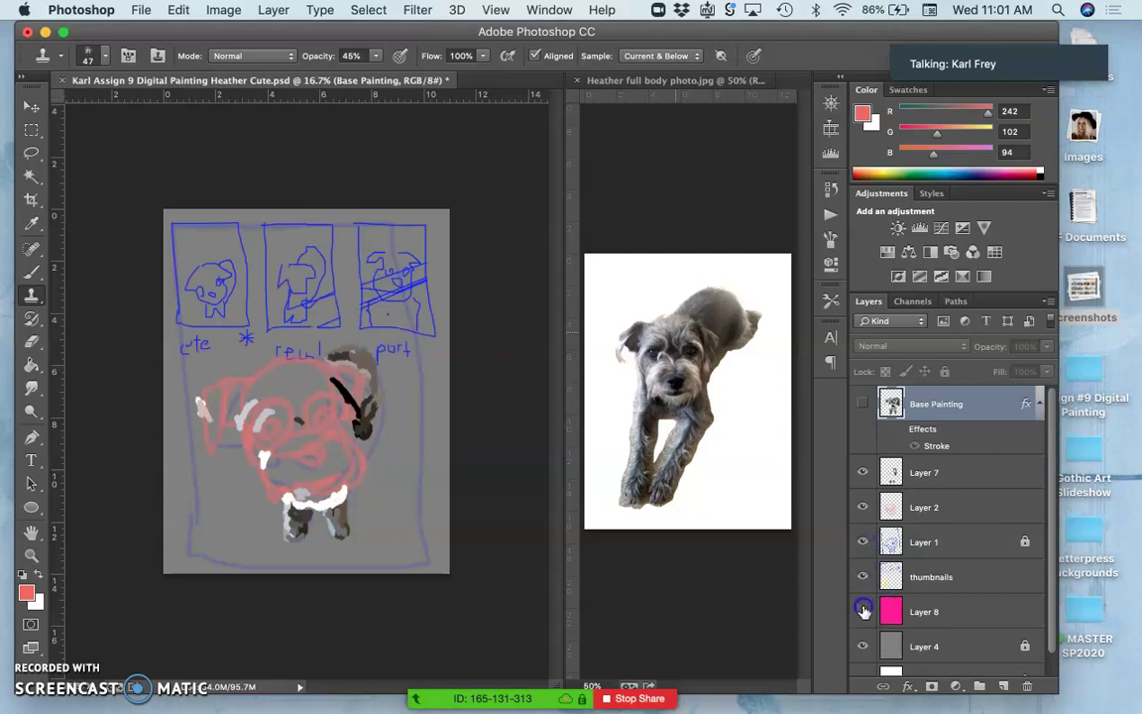
pyautogui.click(863, 611)
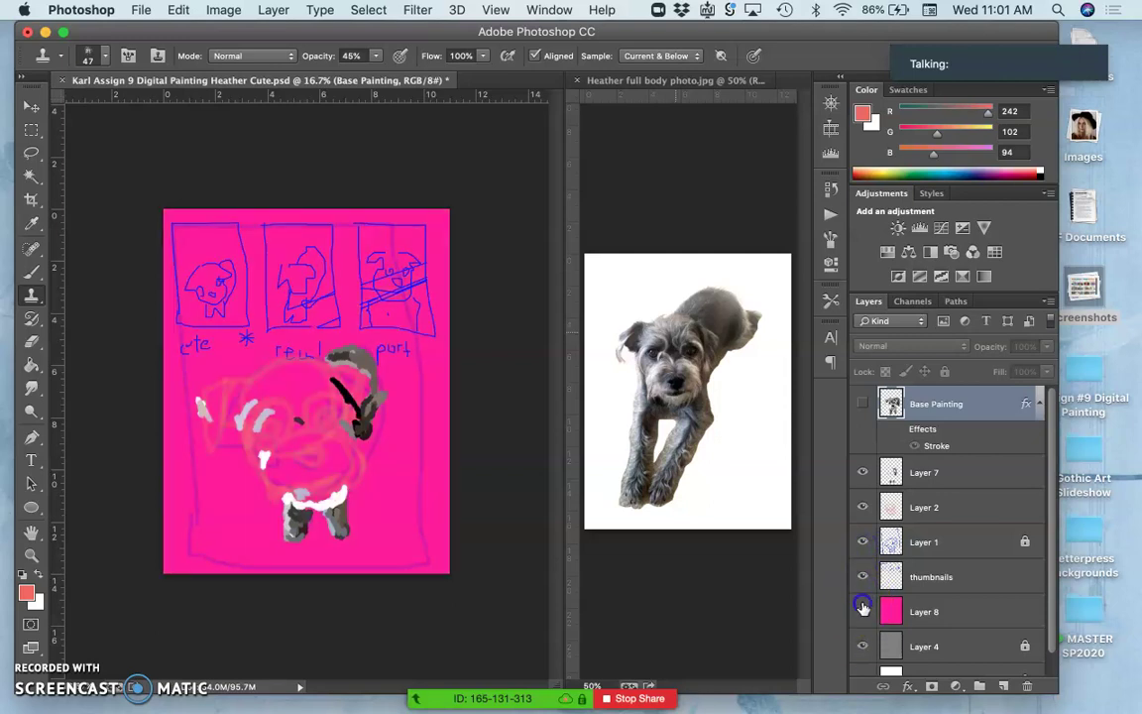
# Step: Hide Layer 8, thumbnails, Layer 1, Layer 2 and Layer 7 again and show the Base Painting layer
pyautogui.click(862, 610)
pyautogui.click(862, 576)
pyautogui.click(862, 542)
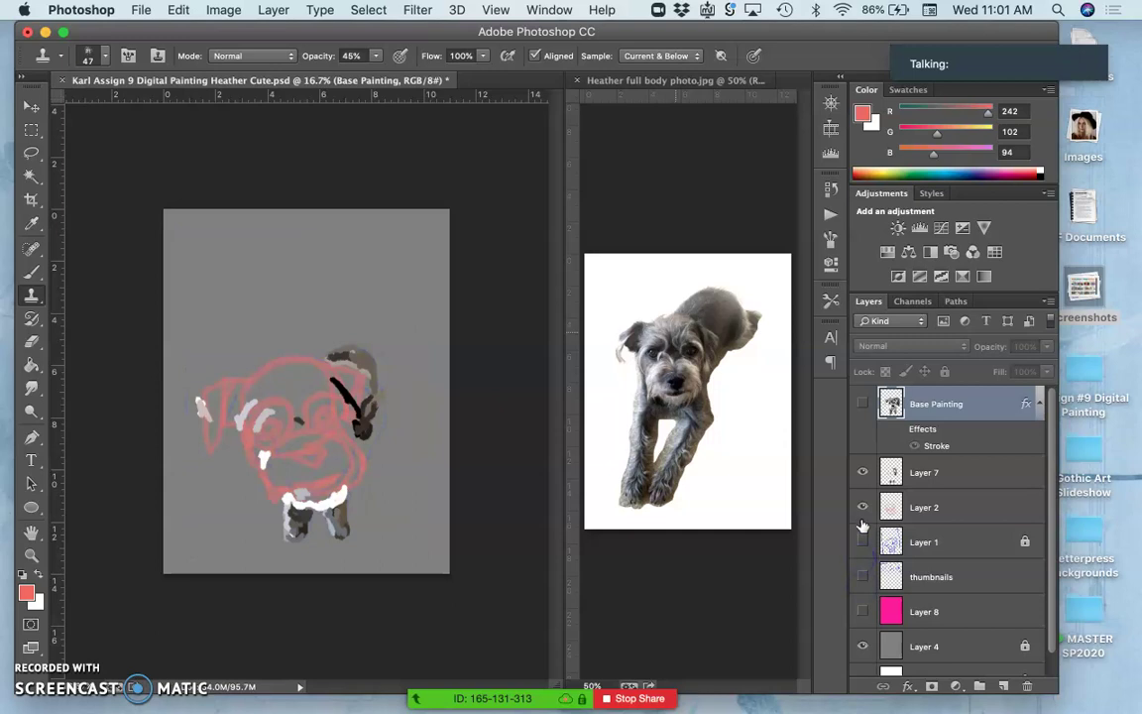
pyautogui.click(862, 507)
pyautogui.click(862, 475)
pyautogui.click(861, 404)
pyautogui.click(862, 474)
pyautogui.click(862, 473)
# Step: Unlock Layer 1 among the sketch layers beneath Base Painting
pyautogui.click(946, 478)
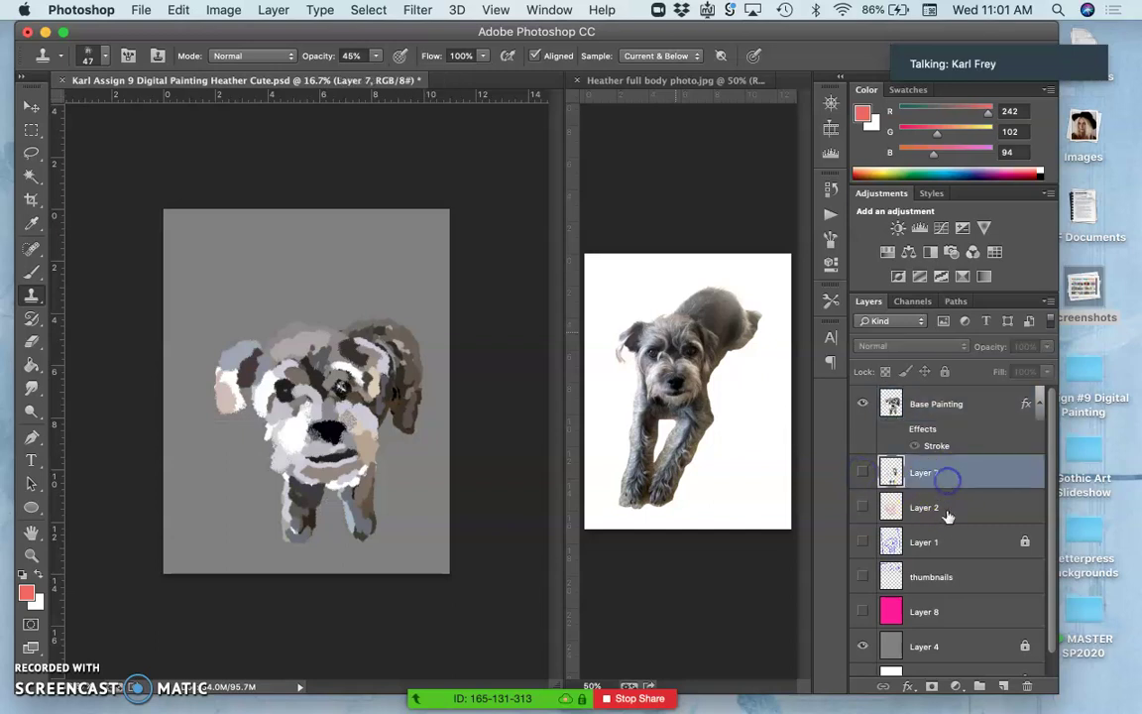
pyautogui.keyDown('shift'); pyautogui.click(946, 615); pyautogui.keyUp('shift')
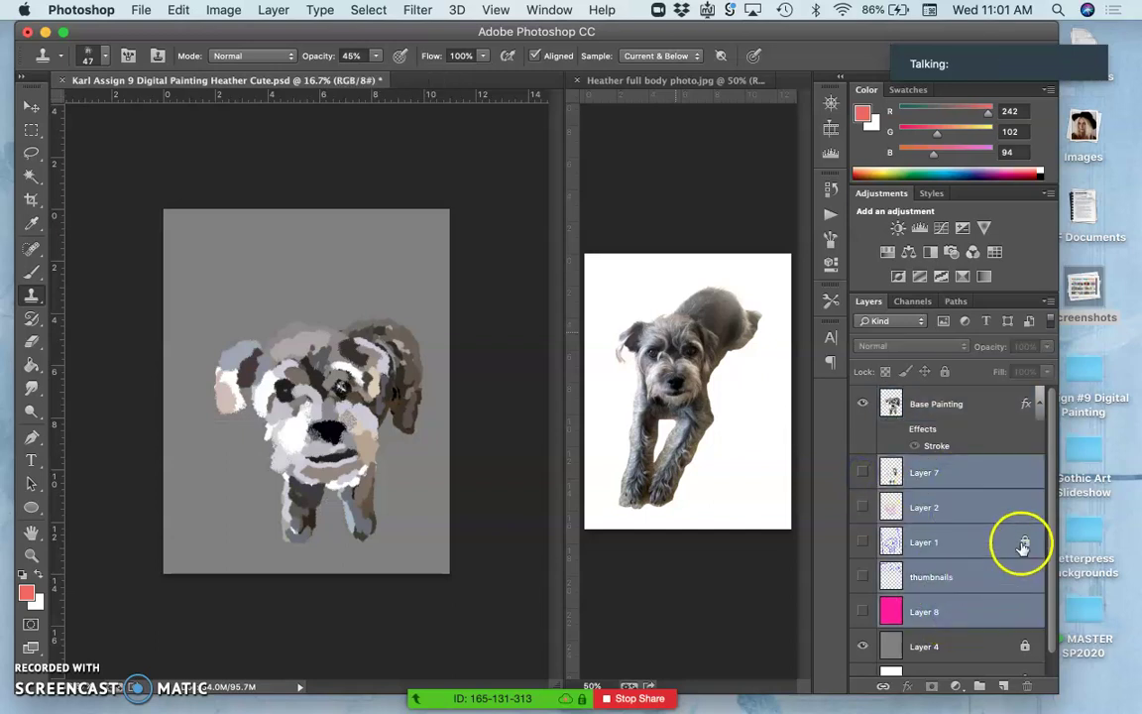
pyautogui.click(968, 541)
pyautogui.click(1024, 543)
pyautogui.doubleClick(997, 614)
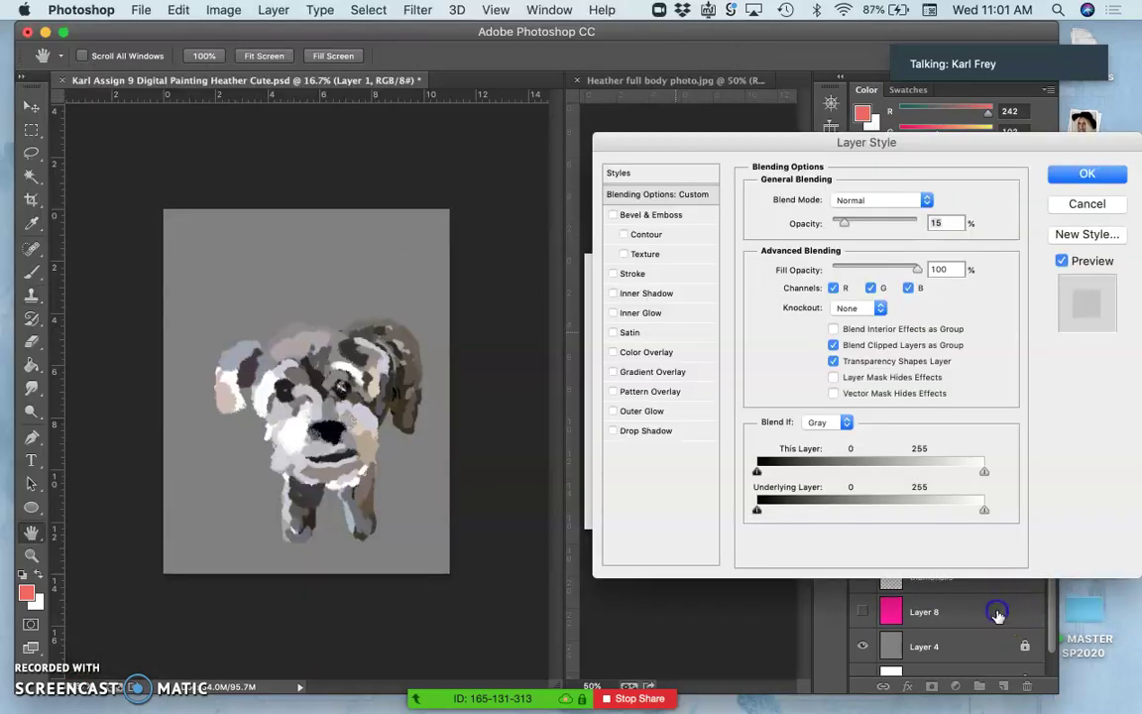
pyautogui.click(1065, 203)
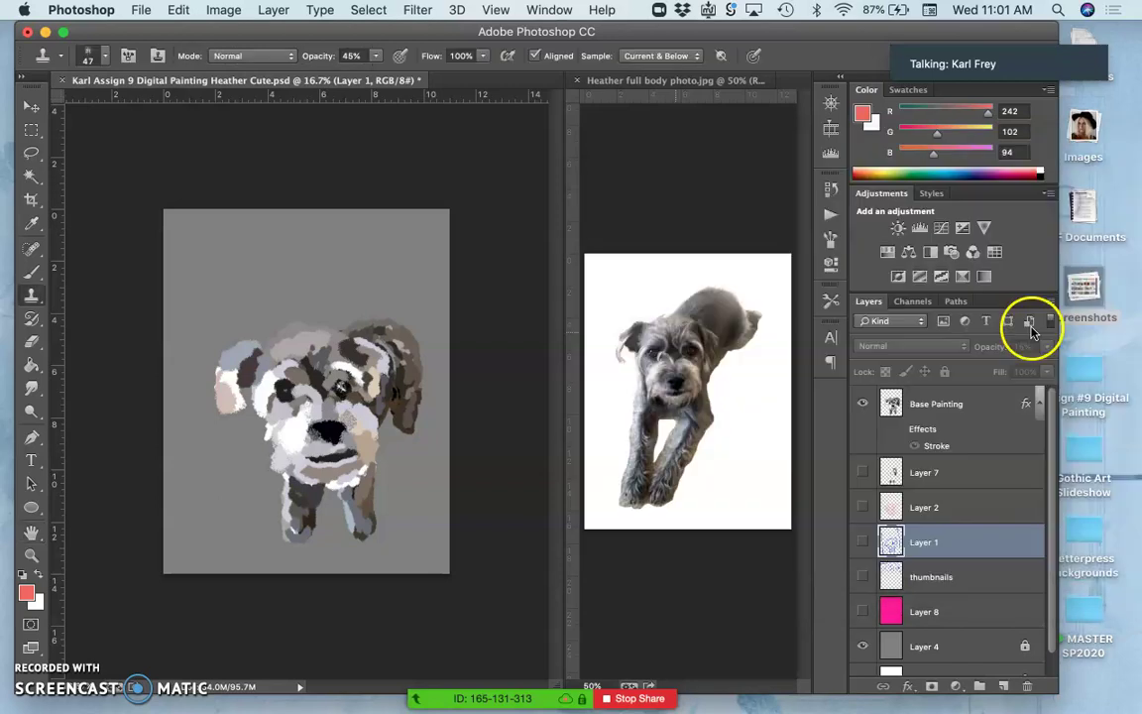
# Step: Put Layer 7, Layer 2, Layer 1, thumbnails and Layer 8 into a new layer group, and collapse and hide the group
pyautogui.click(959, 463)
pyautogui.keyDown('shift'); pyautogui.click(941, 612); pyautogui.keyUp('shift')
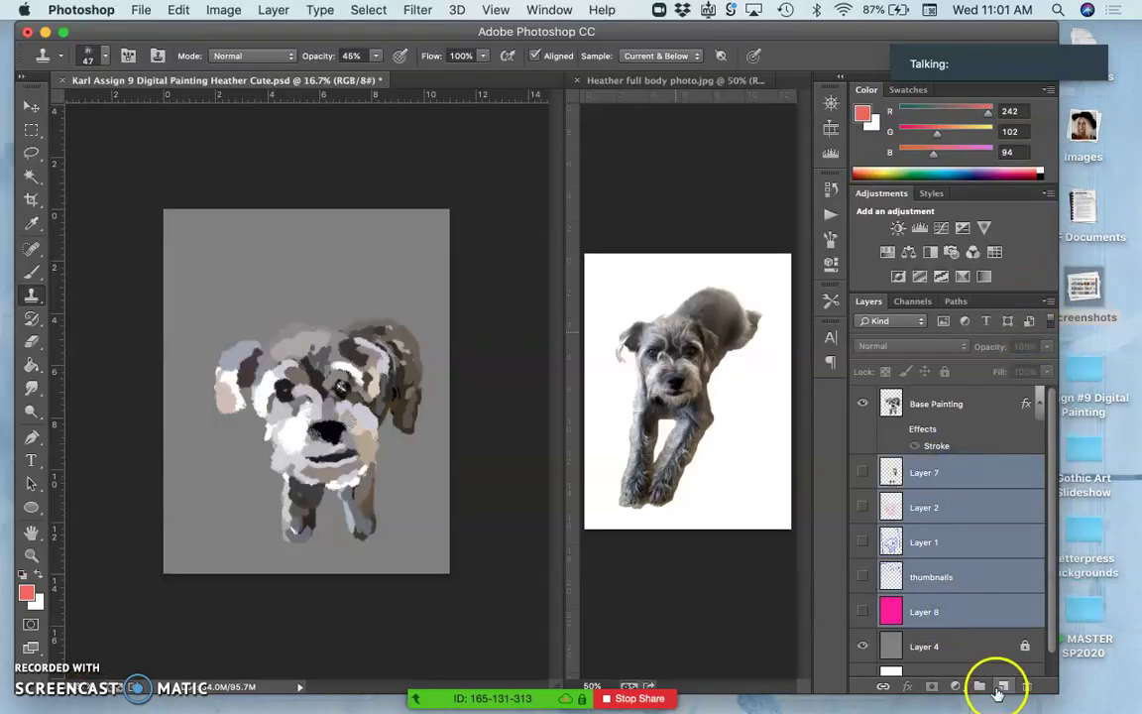
pyautogui.click(980, 688)
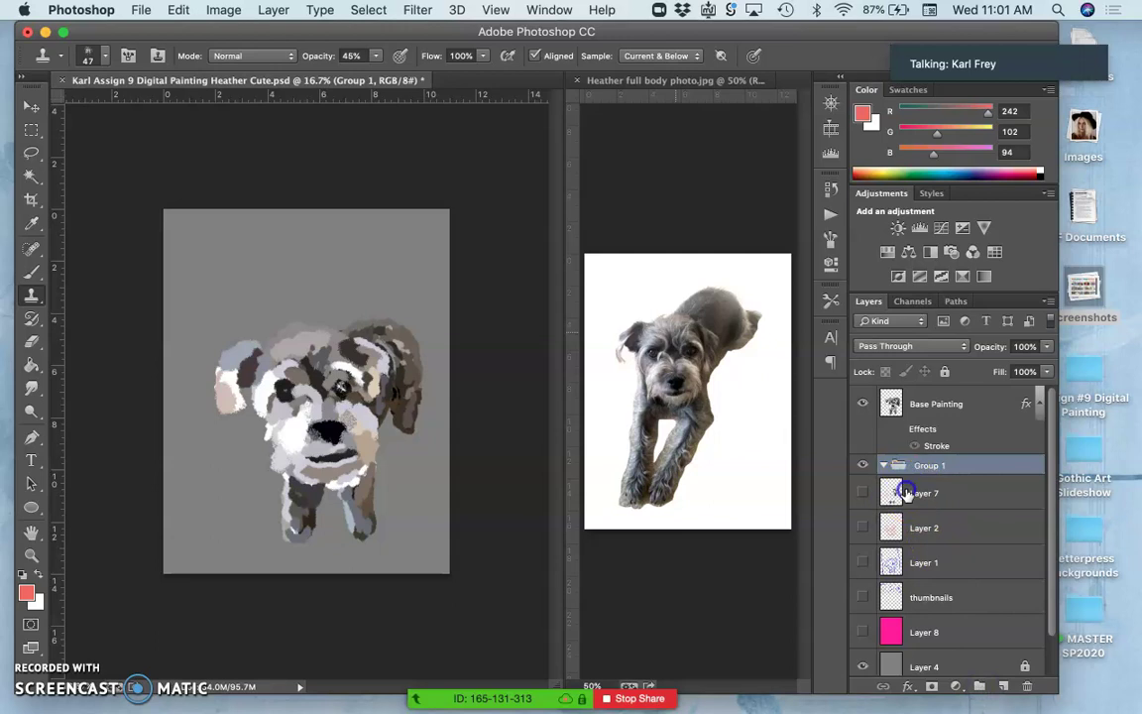
pyautogui.click(905, 493)
pyautogui.keyDown('shift'); pyautogui.click(917, 630); pyautogui.keyUp('shift')
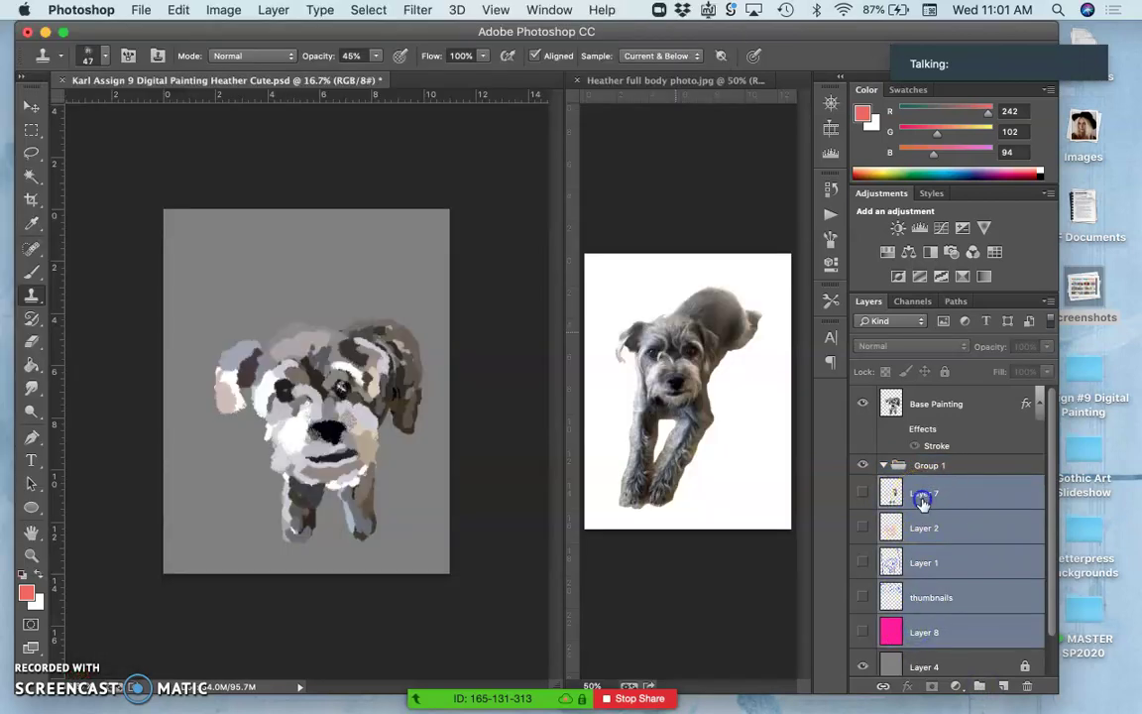
pyautogui.moveTo(922, 500); pyautogui.dragTo(897, 468)
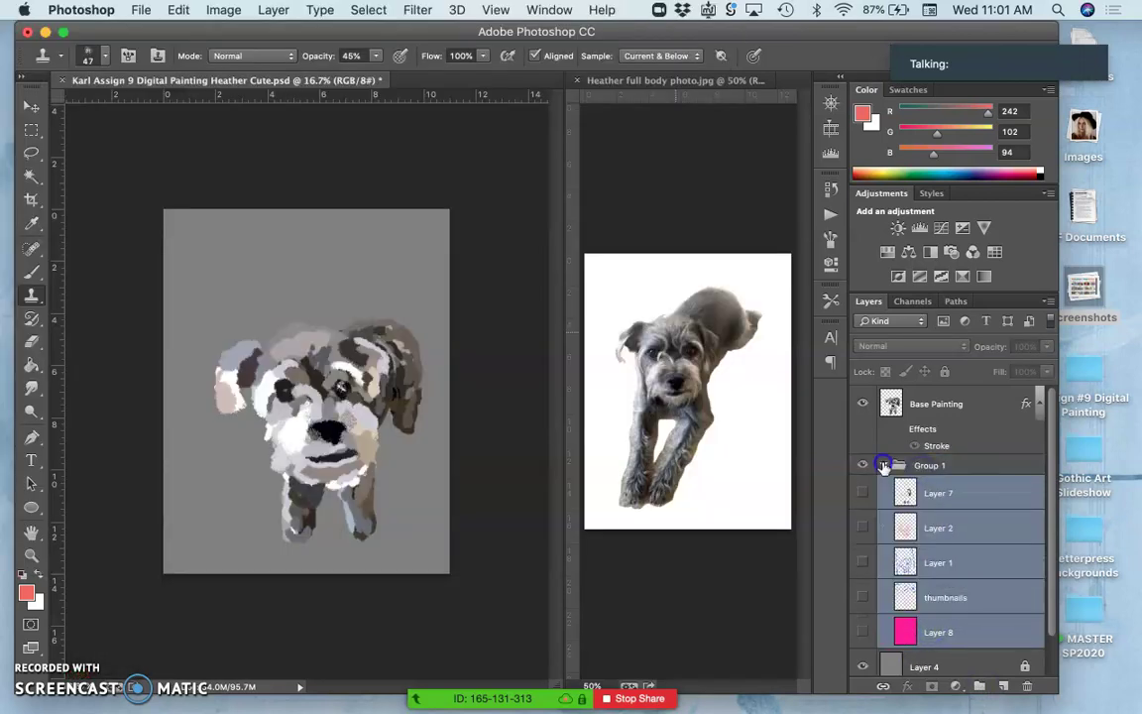
pyautogui.click(883, 466)
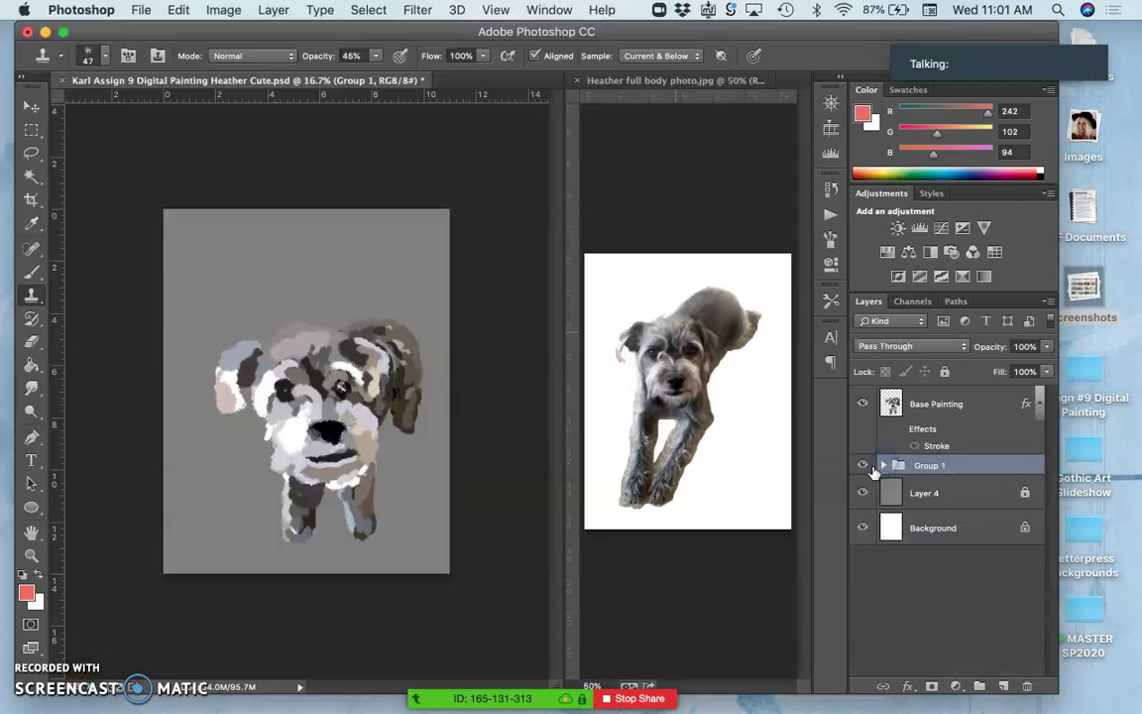
pyautogui.click(862, 403)
pyautogui.click(863, 404)
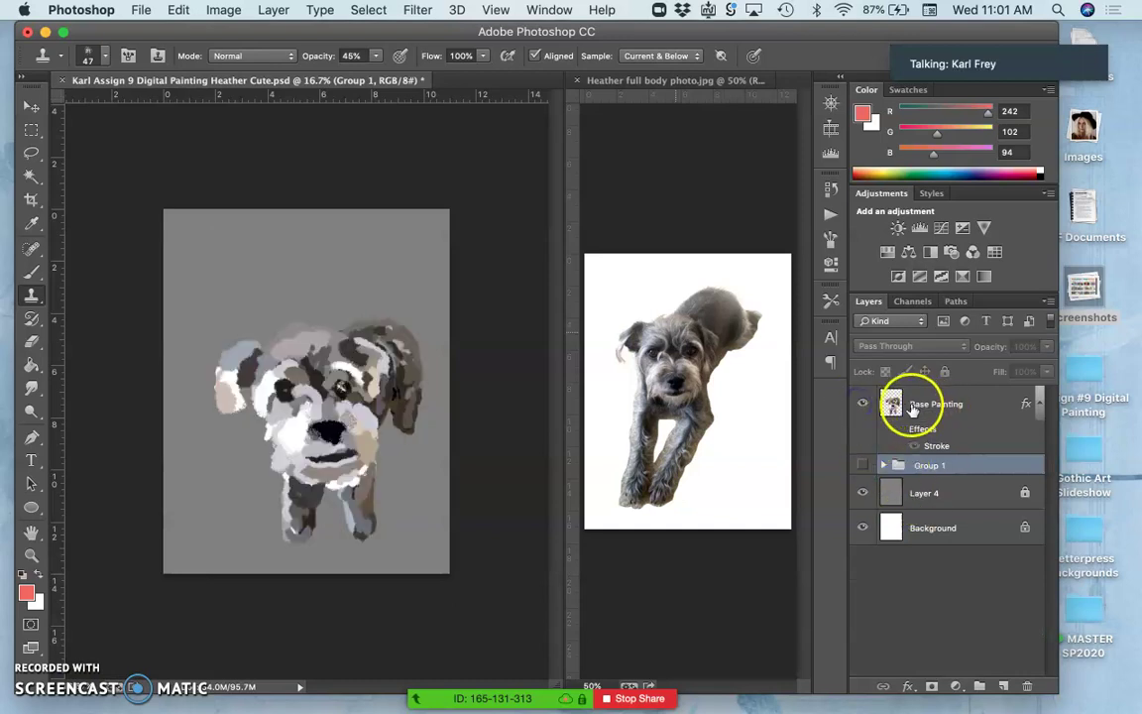
# Step: Preview the Base Painting layer with and without its Stroke effect, leaving the effect off
pyautogui.click(932, 406)
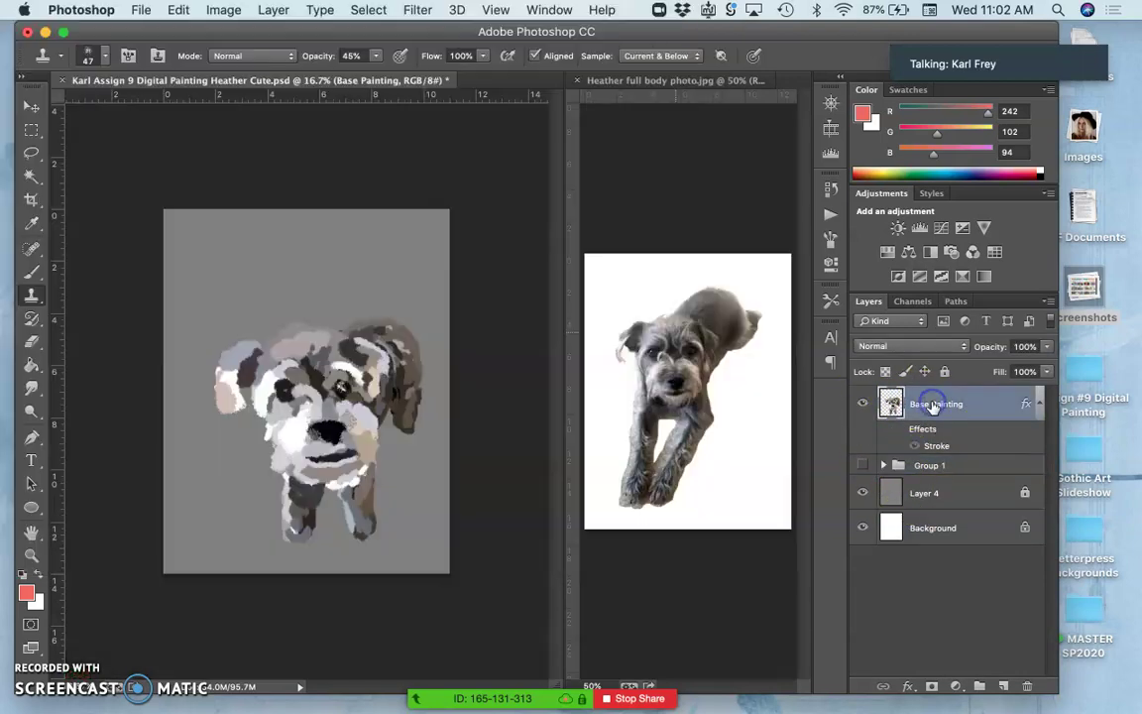
pyautogui.click(899, 429)
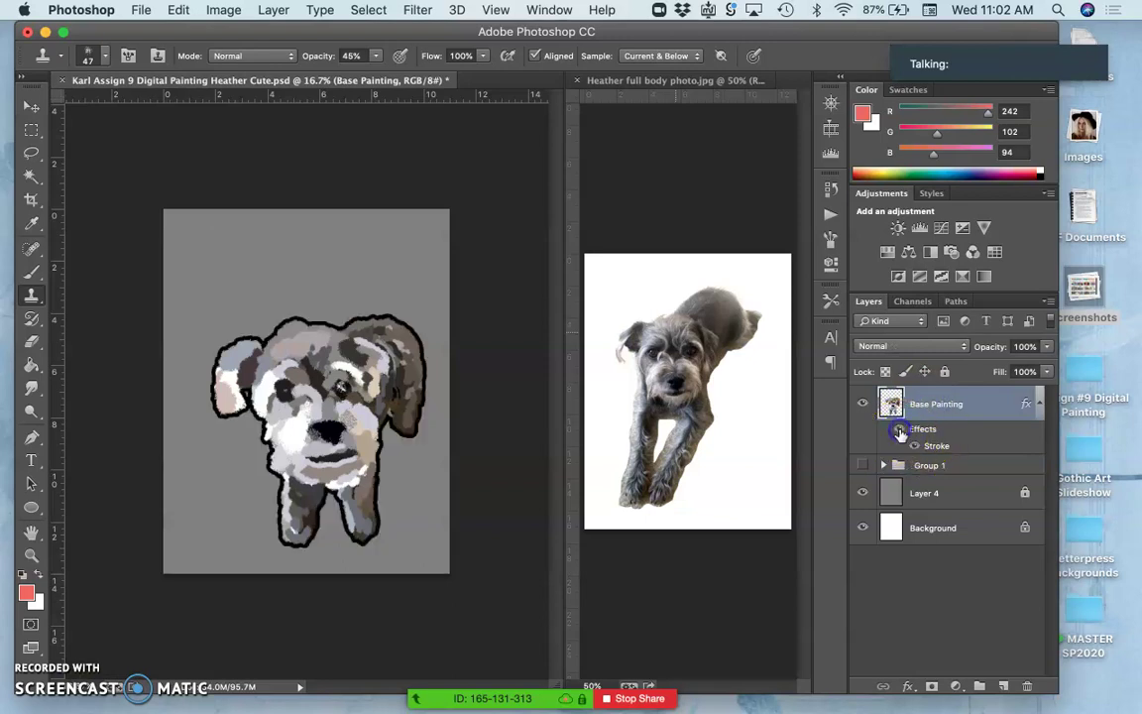
pyautogui.click(899, 431)
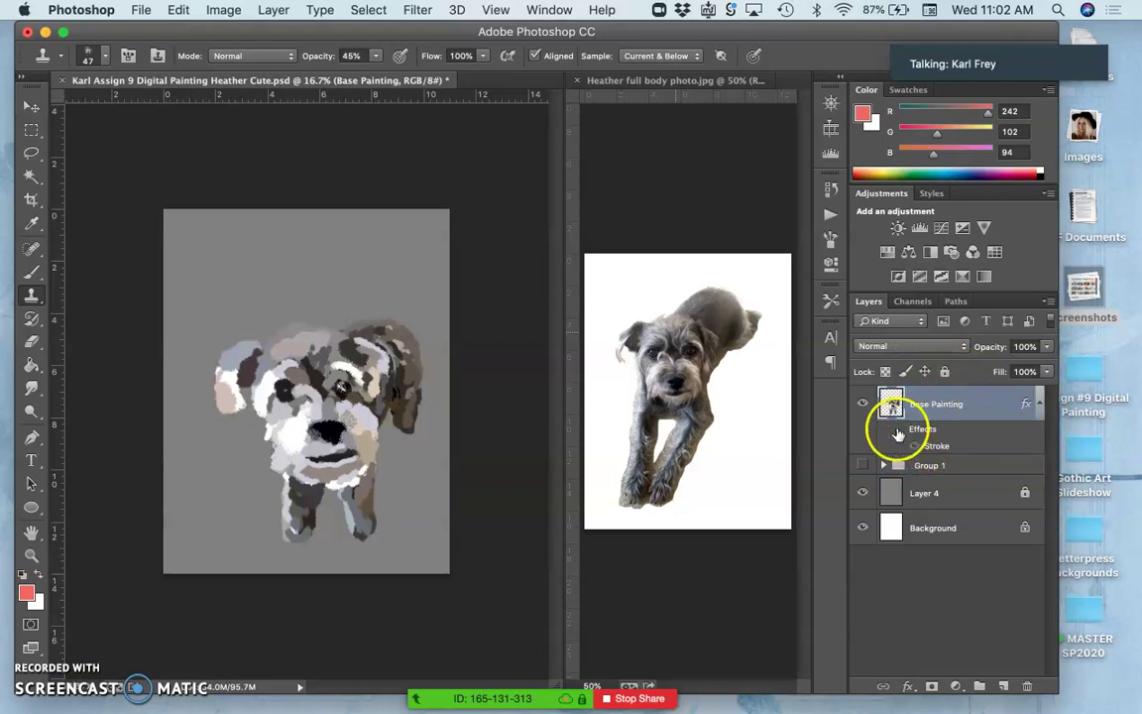
pyautogui.click(897, 431)
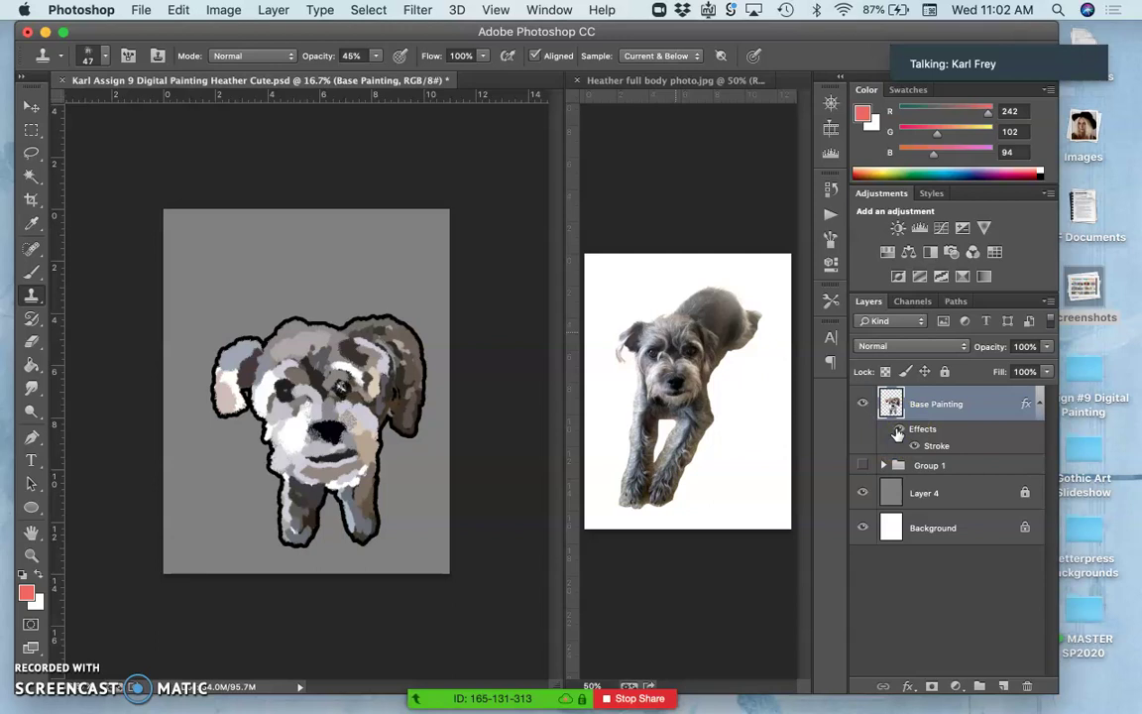
pyautogui.click(897, 431)
# Step: View the painting against the white Background by temporarily hiding the gray Layer 4
pyautogui.click(862, 493)
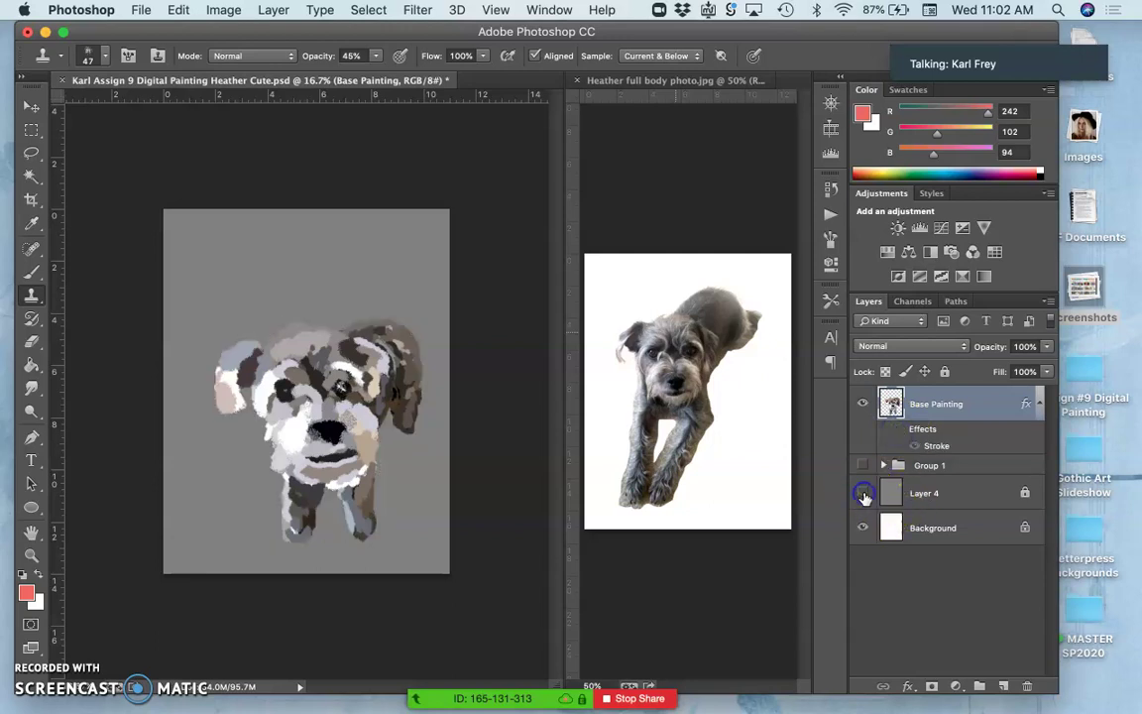
pyautogui.click(863, 517)
pyautogui.click(864, 518)
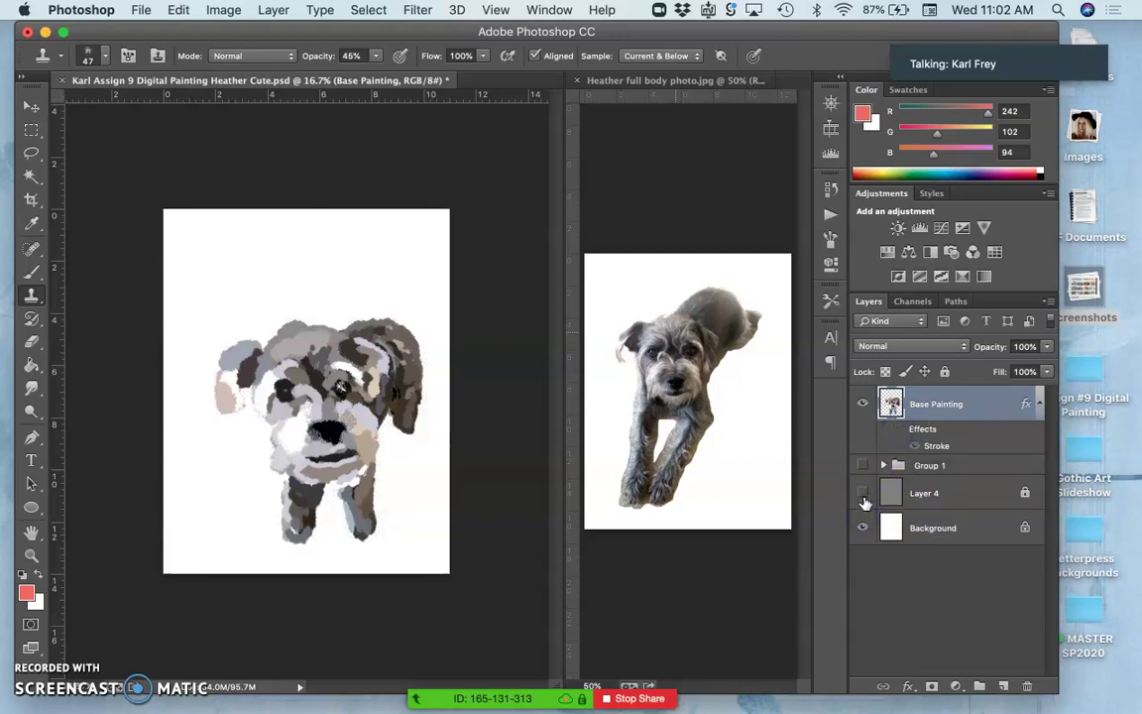
pyautogui.click(862, 494)
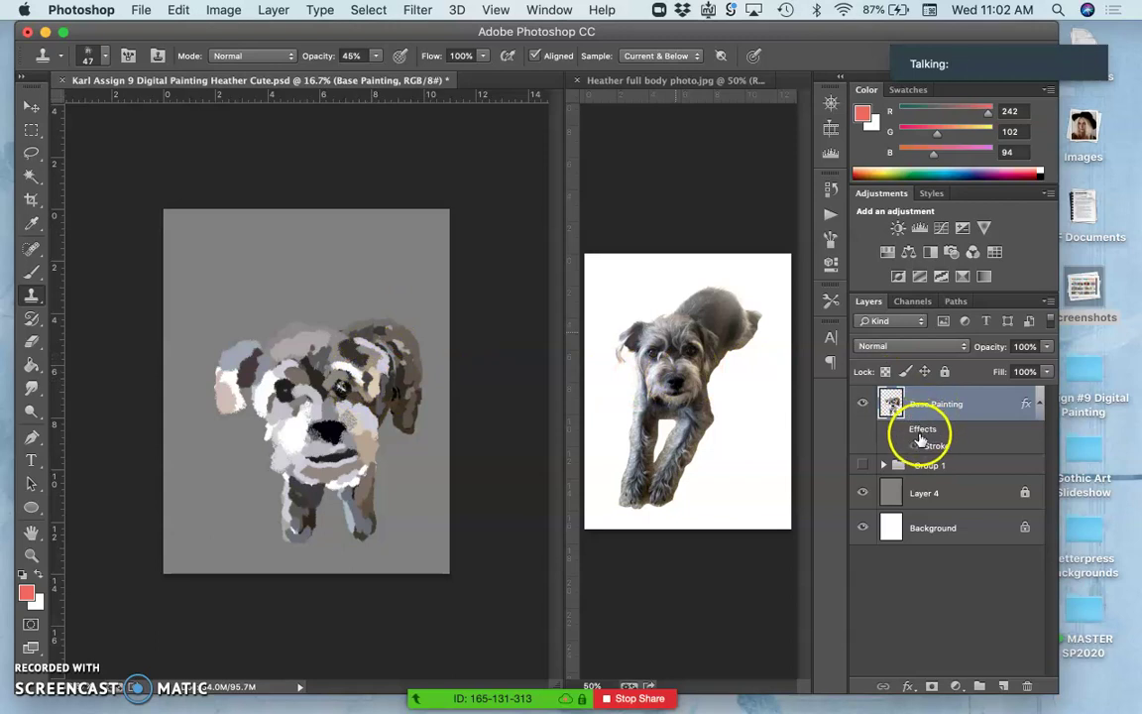
# Step: Lock the Base Painting layer and add a new layer above it named "Refined Paint"
pyautogui.doubleClick(930, 403)
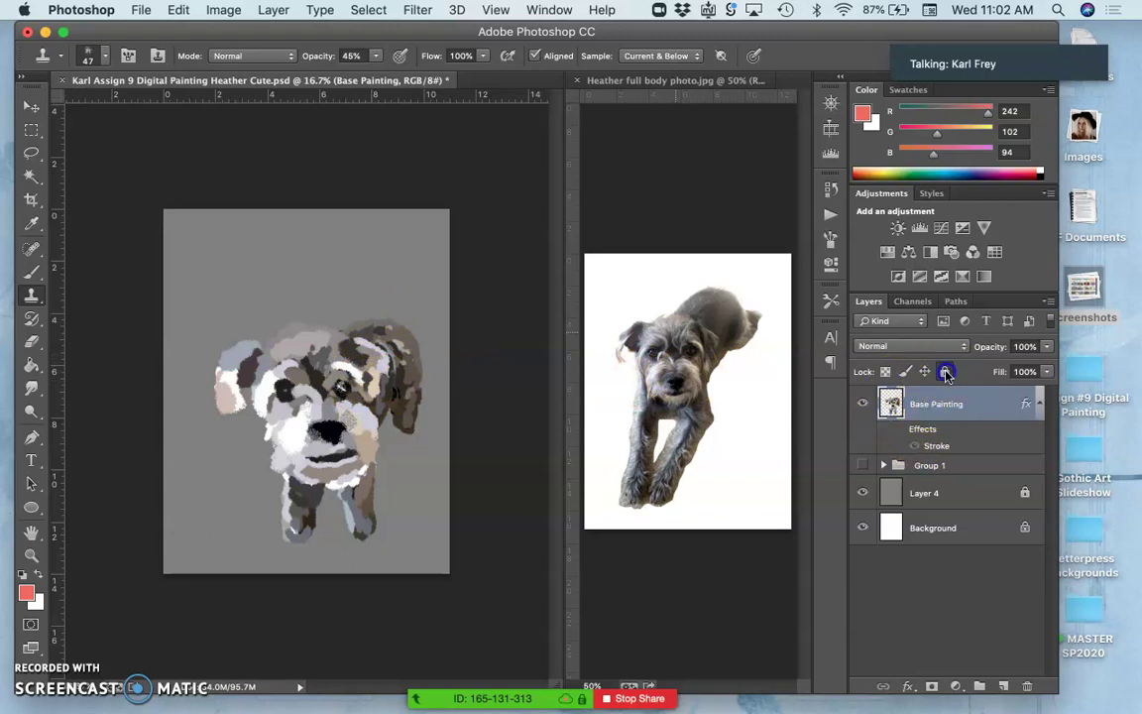
pyautogui.click(945, 372)
pyautogui.click(1002, 686)
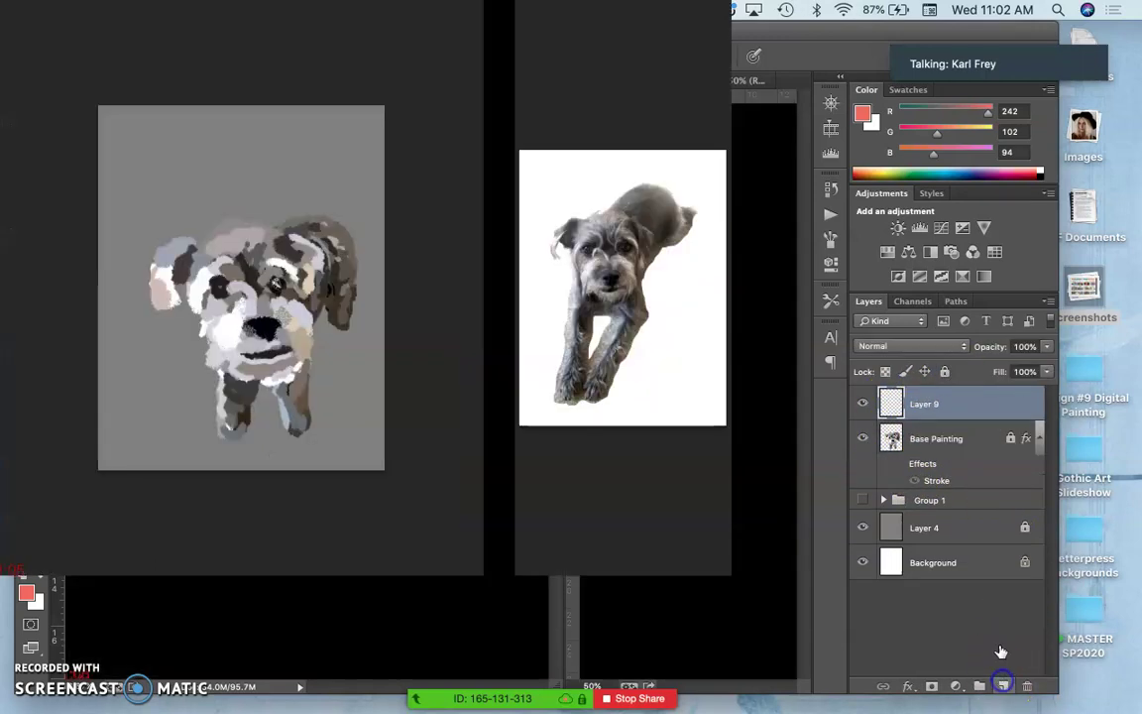
pyautogui.click(915, 405)
pyautogui.write('Refined Paint')
pyautogui.press('Return')
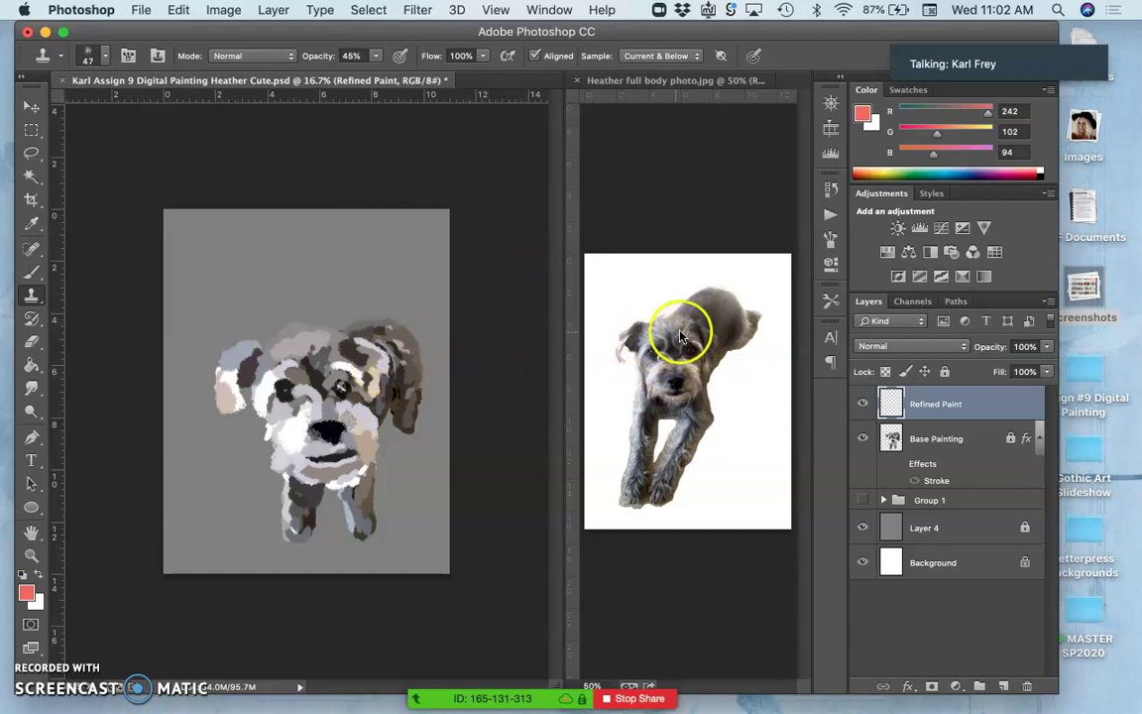
# Step: Copy the whole Heather full body photo onto the Refined Paint layer and move it to the canvas's upper-right corner
pyautogui.click(682, 81)
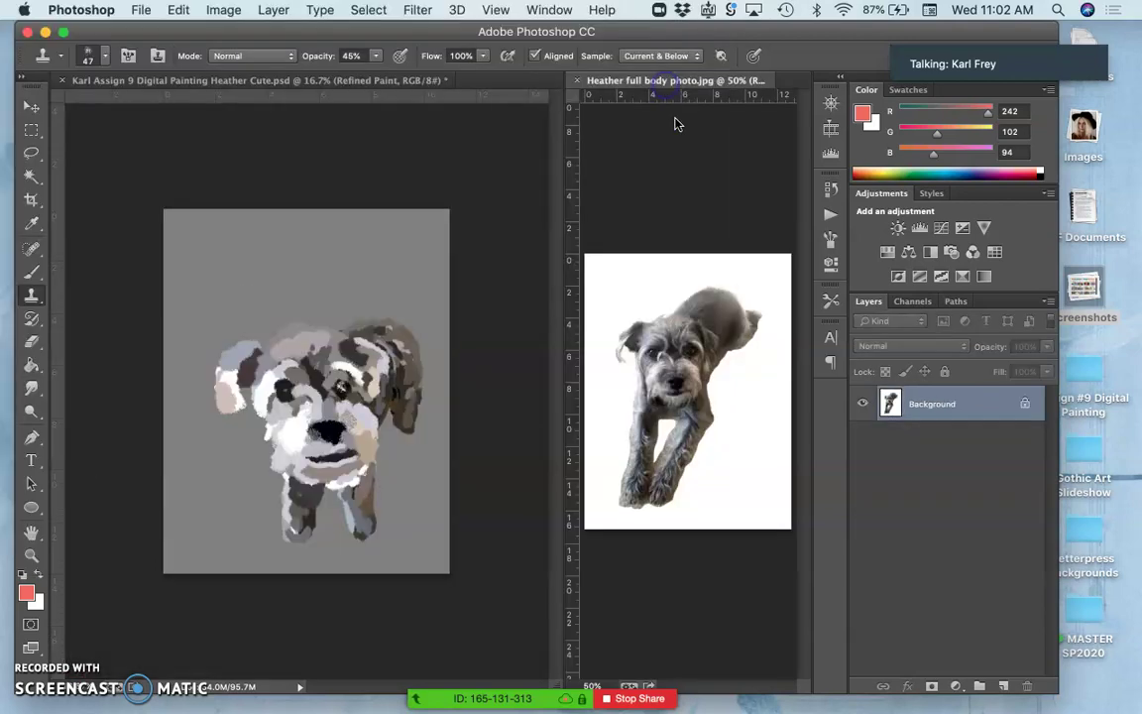
pyautogui.press('super+a')
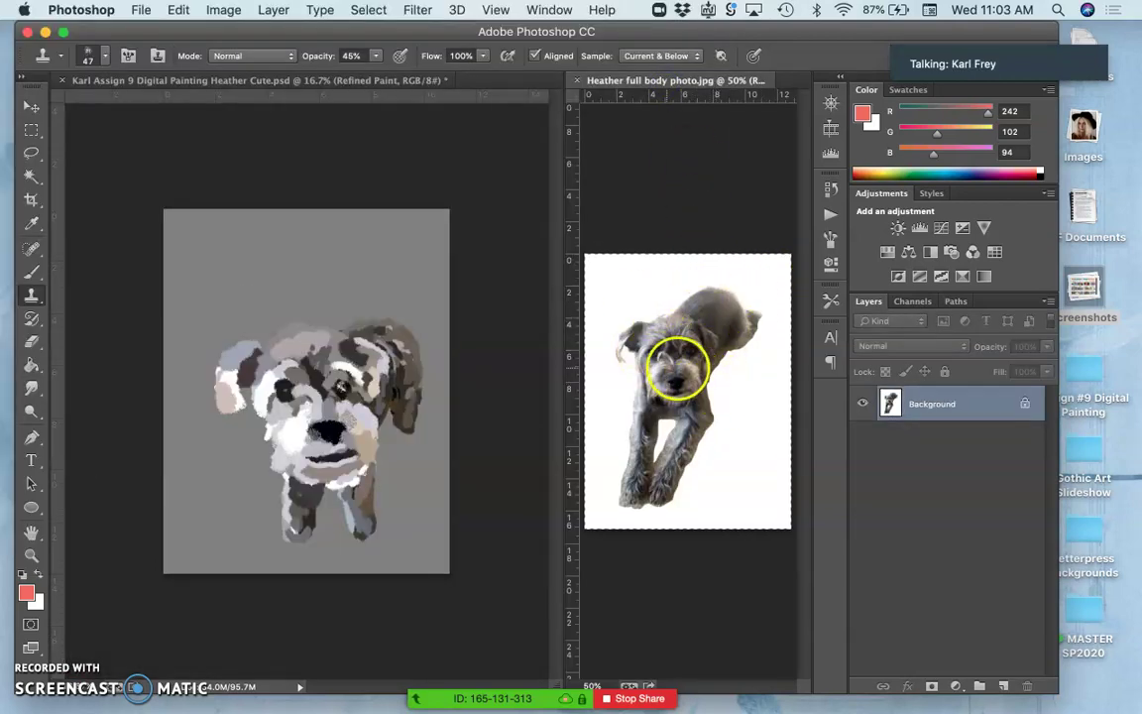
pyautogui.click(367, 82)
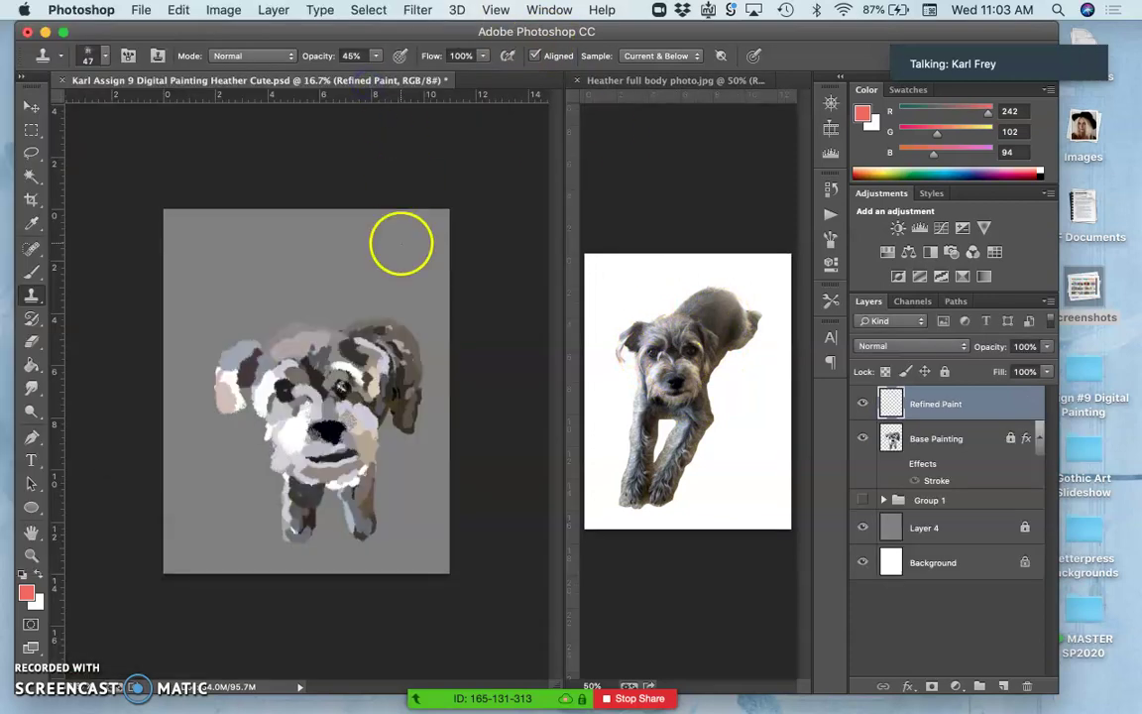
pyautogui.press('super+v')
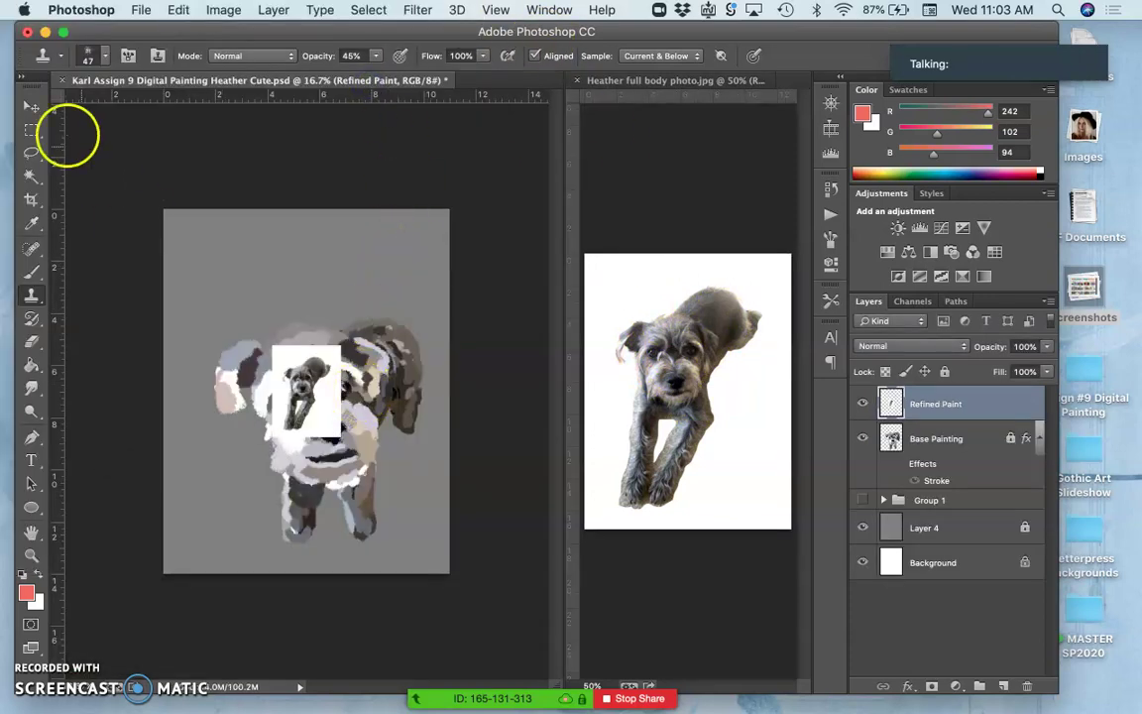
pyautogui.click(31, 106)
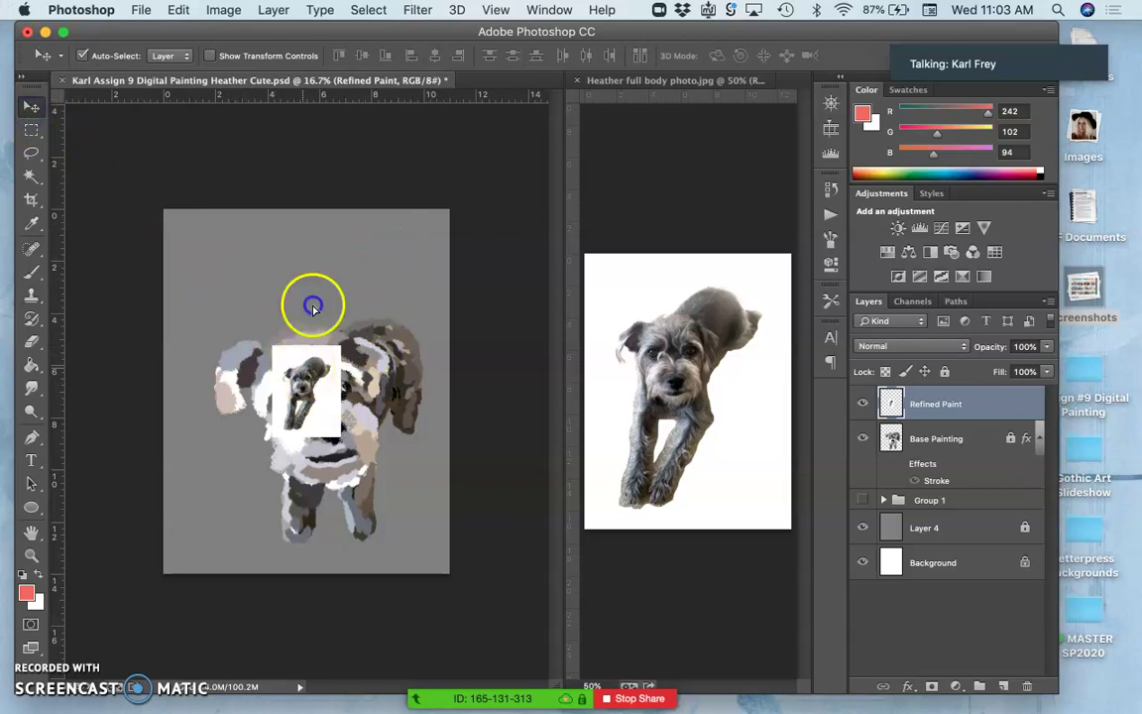
pyautogui.moveTo(305, 371); pyautogui.dragTo(402, 251)
# Step: Remove the white background around the pasted dog photo using the Magic Wand selection, and deselect
pyautogui.click(31, 175)
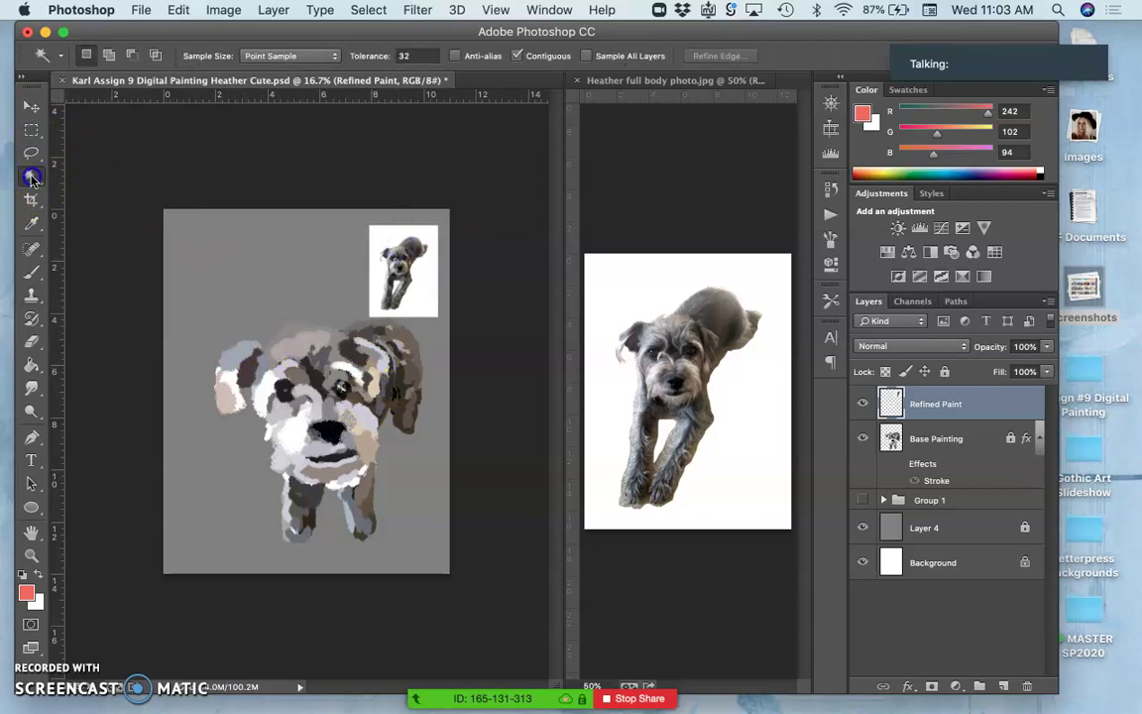
pyautogui.press('Delete')
pyautogui.click(416, 288)
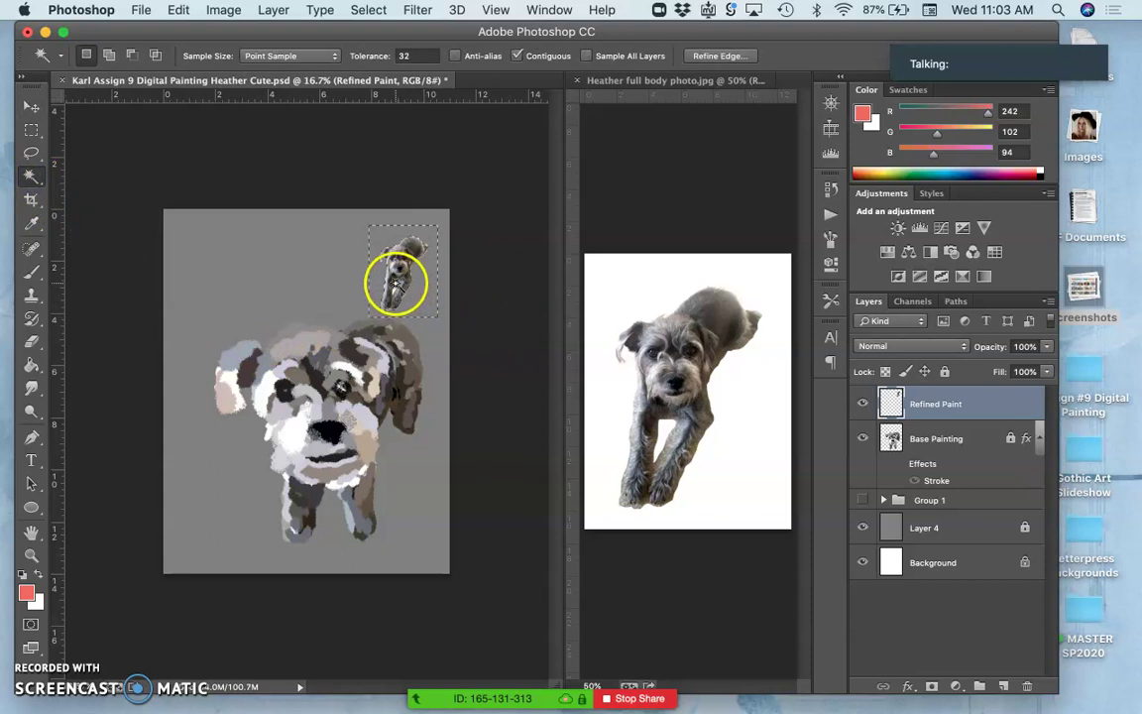
pyautogui.press('super+d')
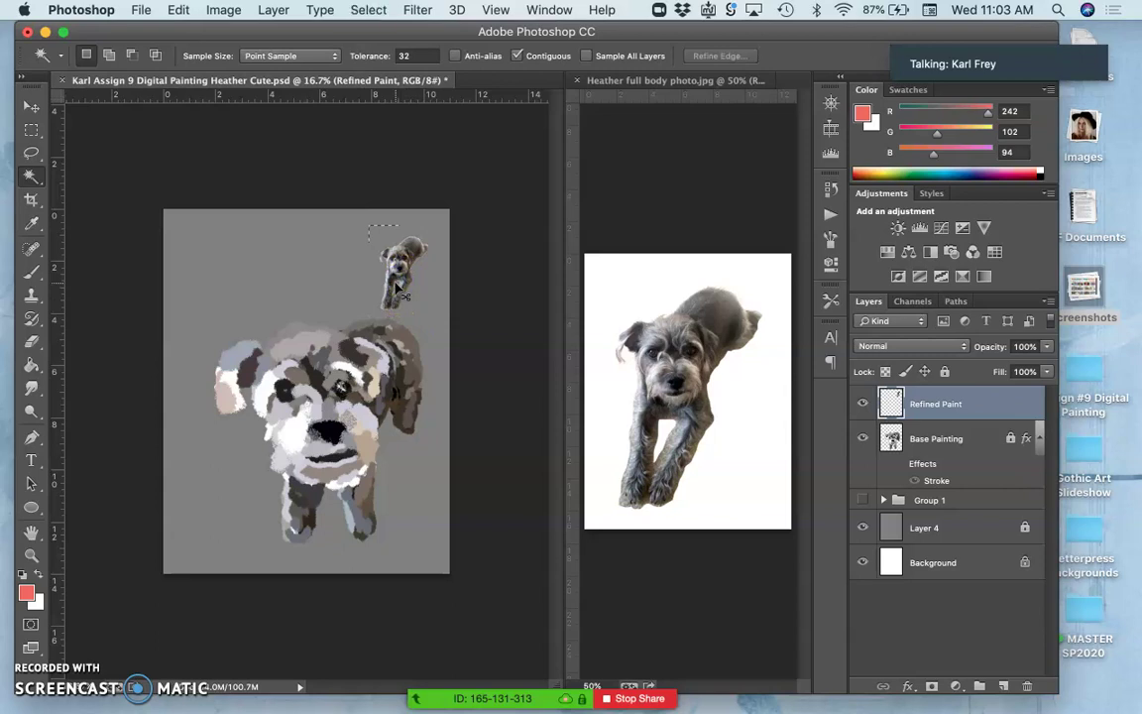
# Step: Use the Navigator to magnify the painted dog's eye and return to a view of the whole canvas
pyautogui.moveTo(411, 241); pyautogui.dragTo(405, 295)
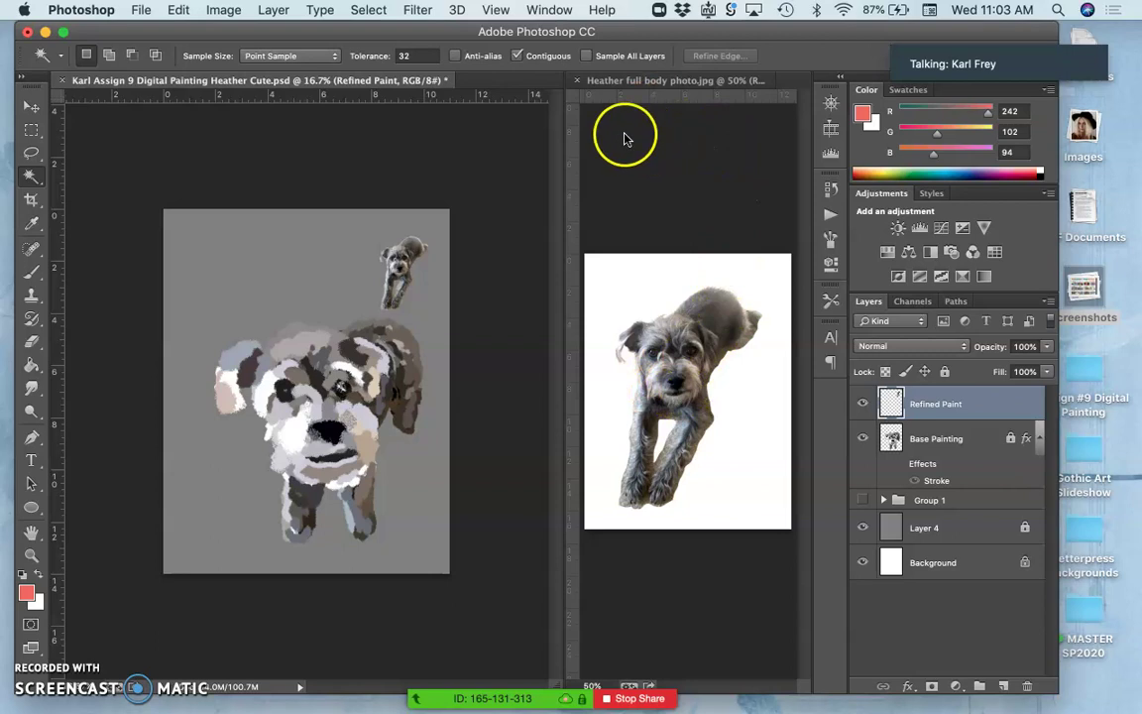
pyautogui.click(543, 9)
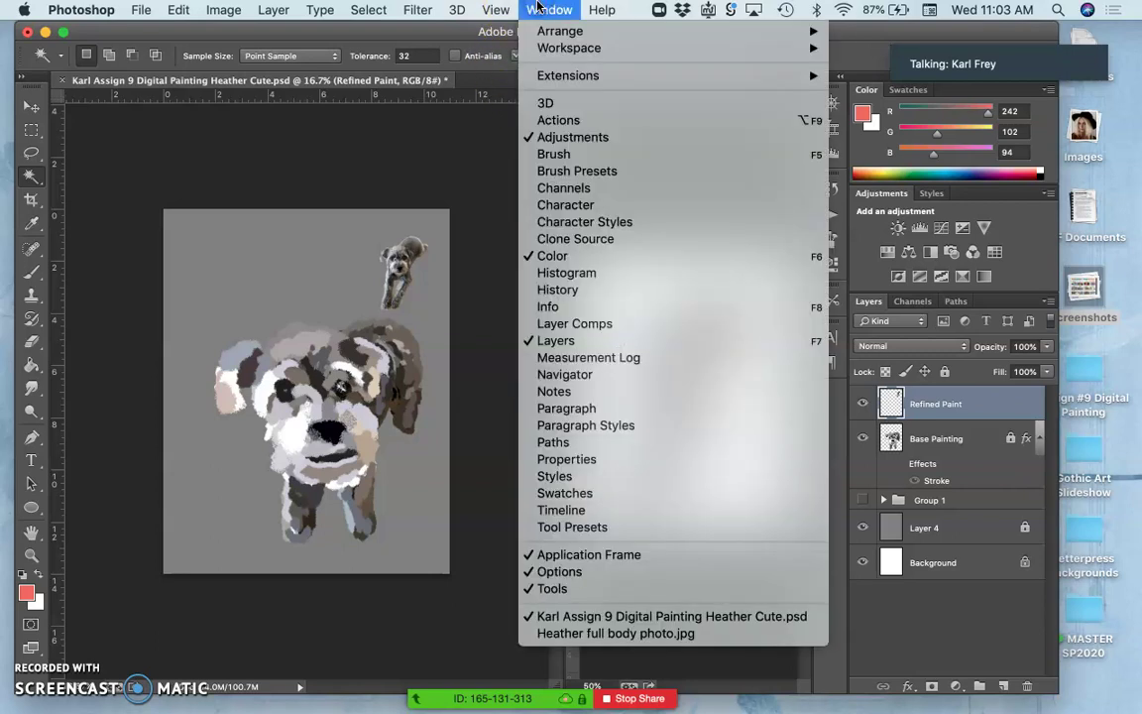
pyautogui.click(568, 383)
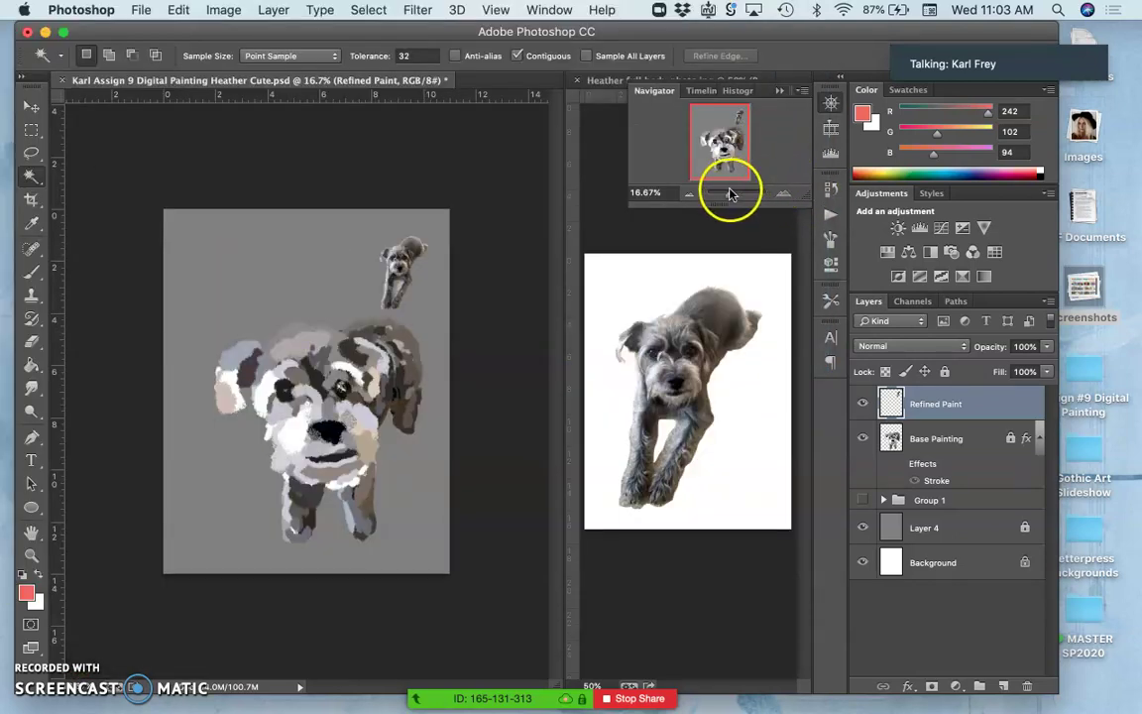
pyautogui.moveTo(727, 195)
pyautogui.mouseDown()
pyautogui.moveTo(753, 194)
pyautogui.moveTo(728, 192)
pyautogui.moveTo(739, 192)
pyautogui.moveTo(721, 136)
pyautogui.moveTo(729, 150)
pyautogui.moveTo(716, 142)
pyautogui.mouseUp()
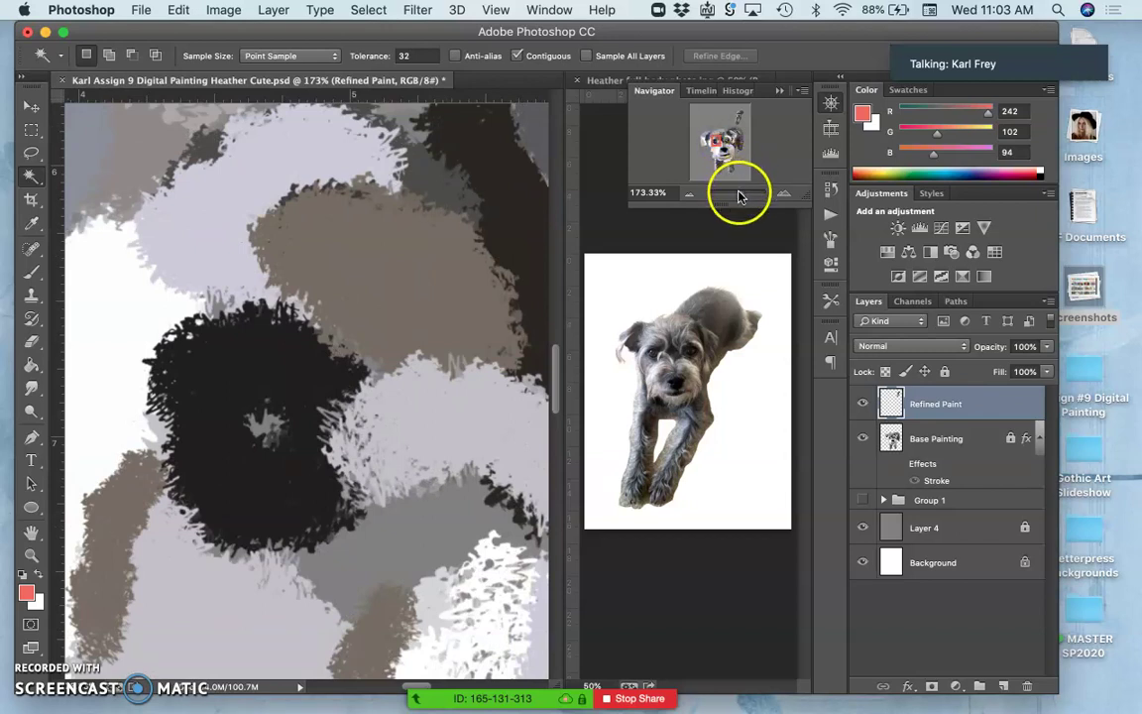
pyautogui.moveTo(738, 195); pyautogui.dragTo(730, 192)
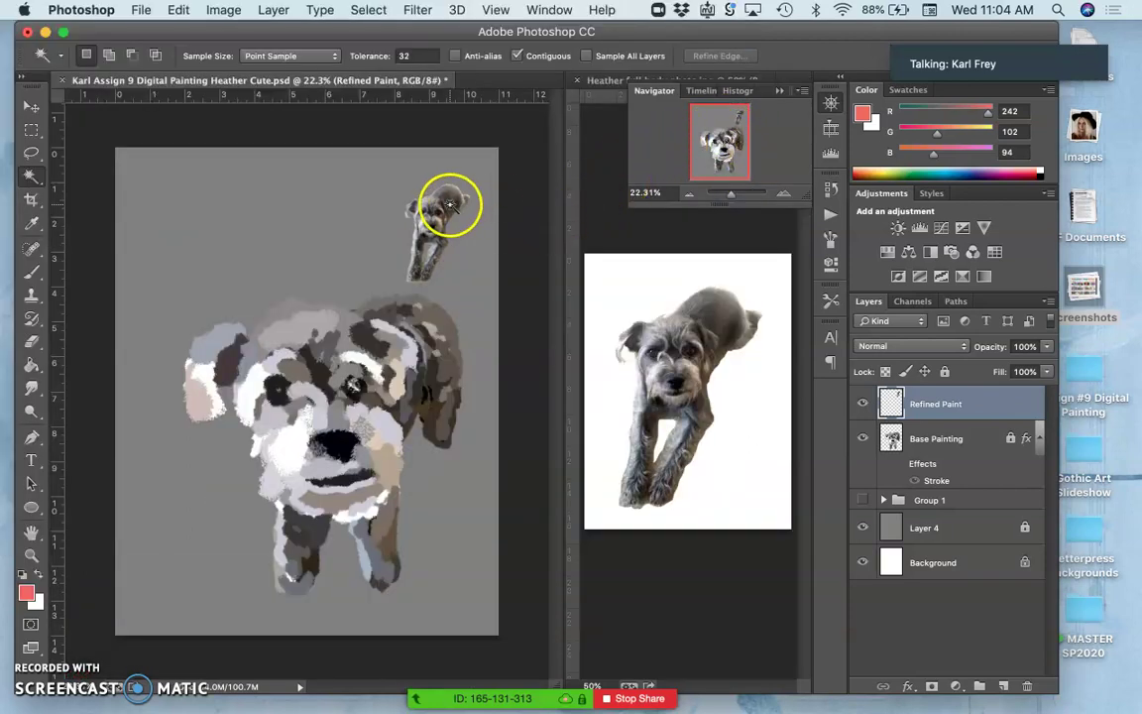
# Step: Move the Refined Paint layer below Base Painting and reposition its dog photo in the canvas's upper-right area, clear of the painted dog
pyautogui.click(30, 110)
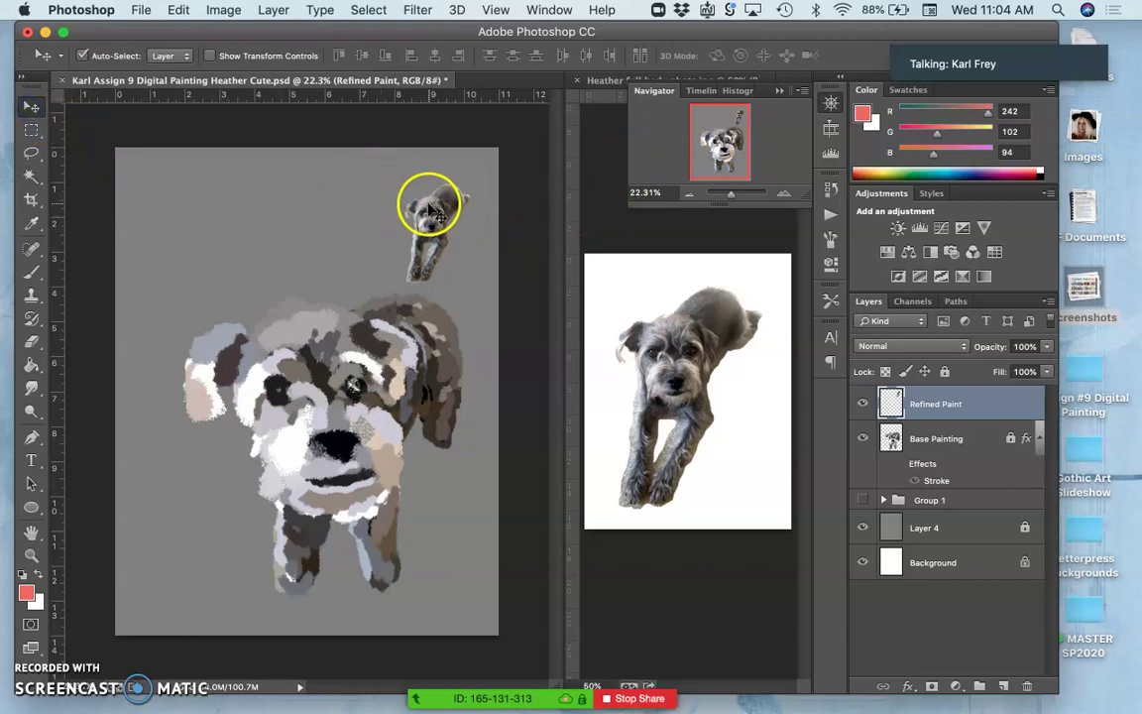
pyautogui.moveTo(429, 211); pyautogui.dragTo(426, 242)
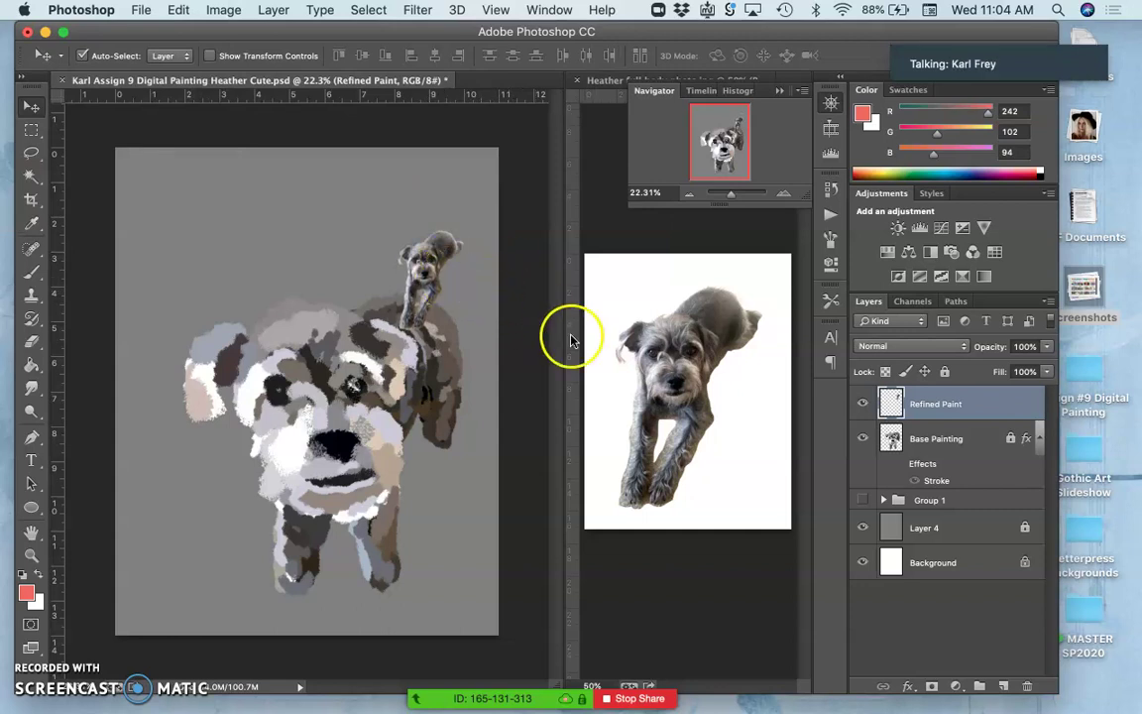
pyautogui.moveTo(966, 402); pyautogui.dragTo(966, 477)
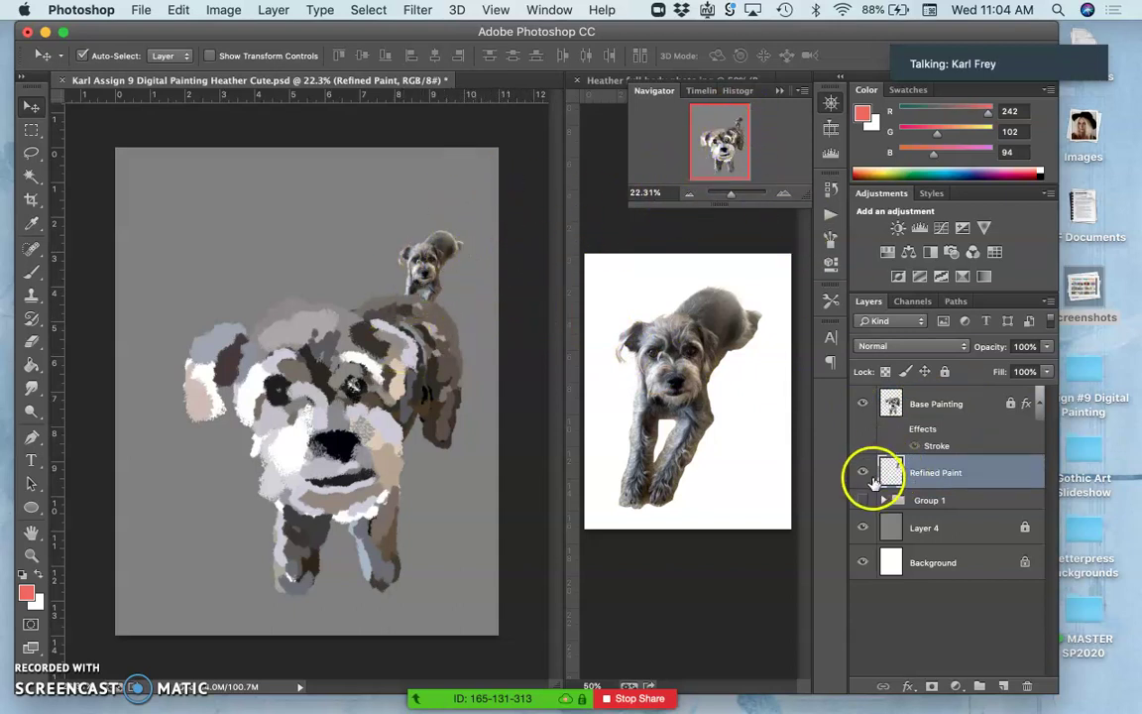
pyautogui.moveTo(443, 264); pyautogui.dragTo(443, 214)
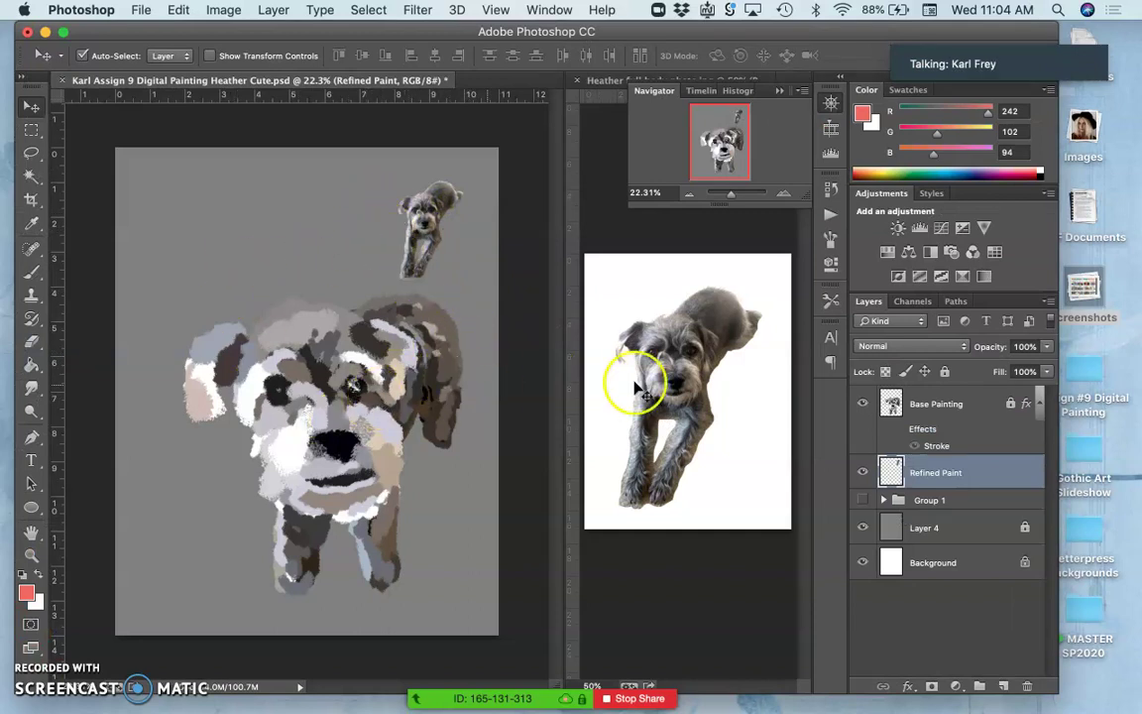
# Step: Duplicate the Refined Paint layer and rename the original layer holding the dog photo as "Reference"
pyautogui.click(929, 411)
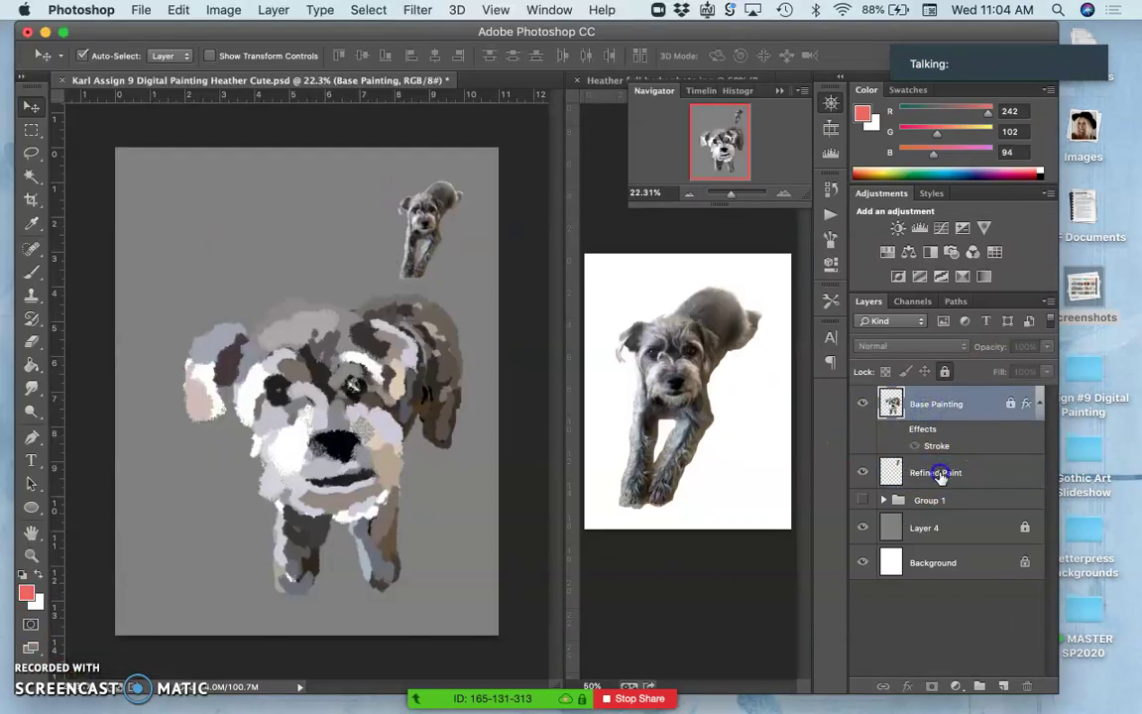
pyautogui.click(940, 476)
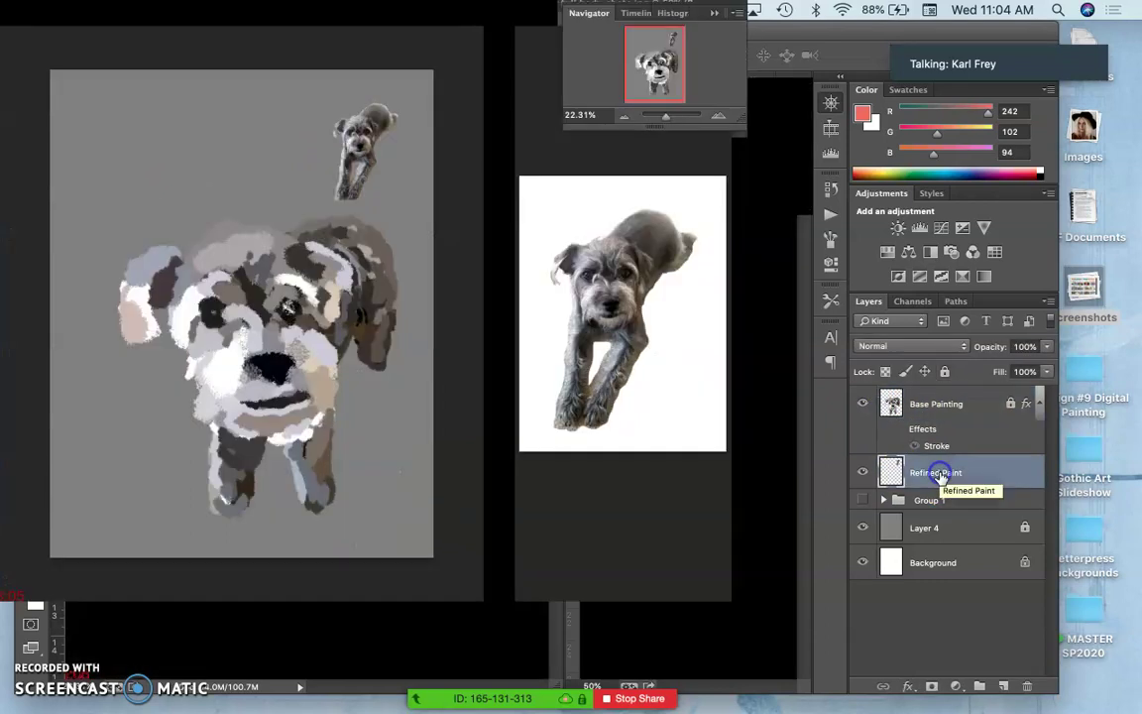
pyautogui.press('super+j')
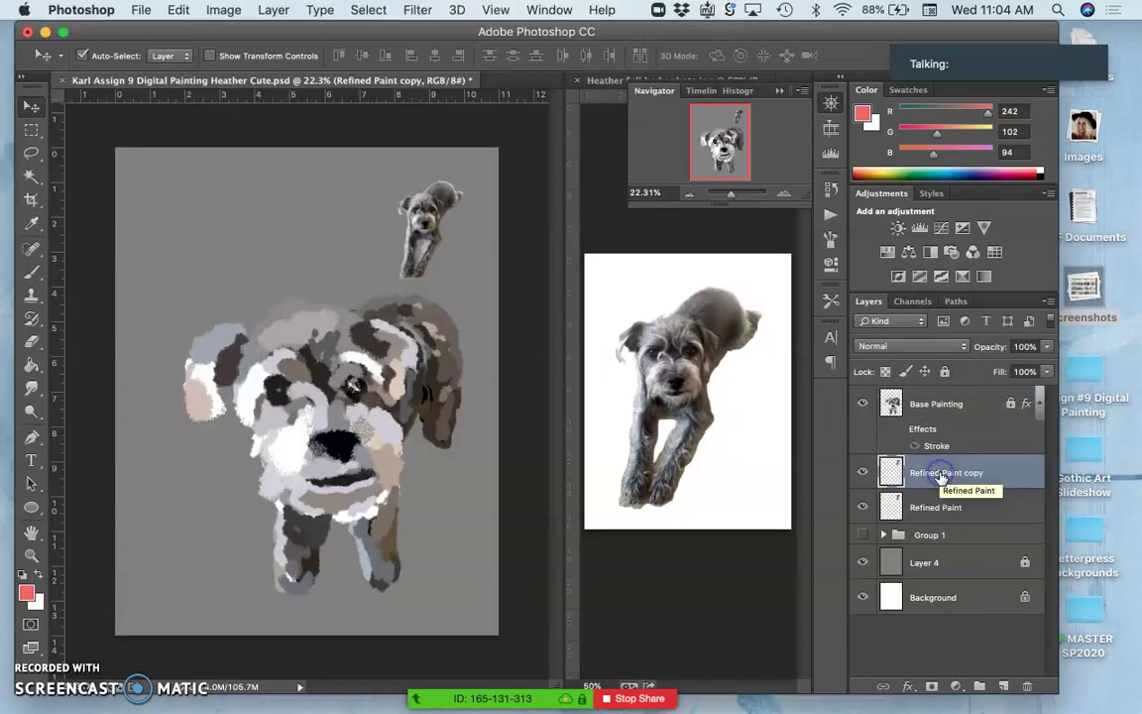
pyautogui.click(935, 508)
pyautogui.doubleClick(935, 509)
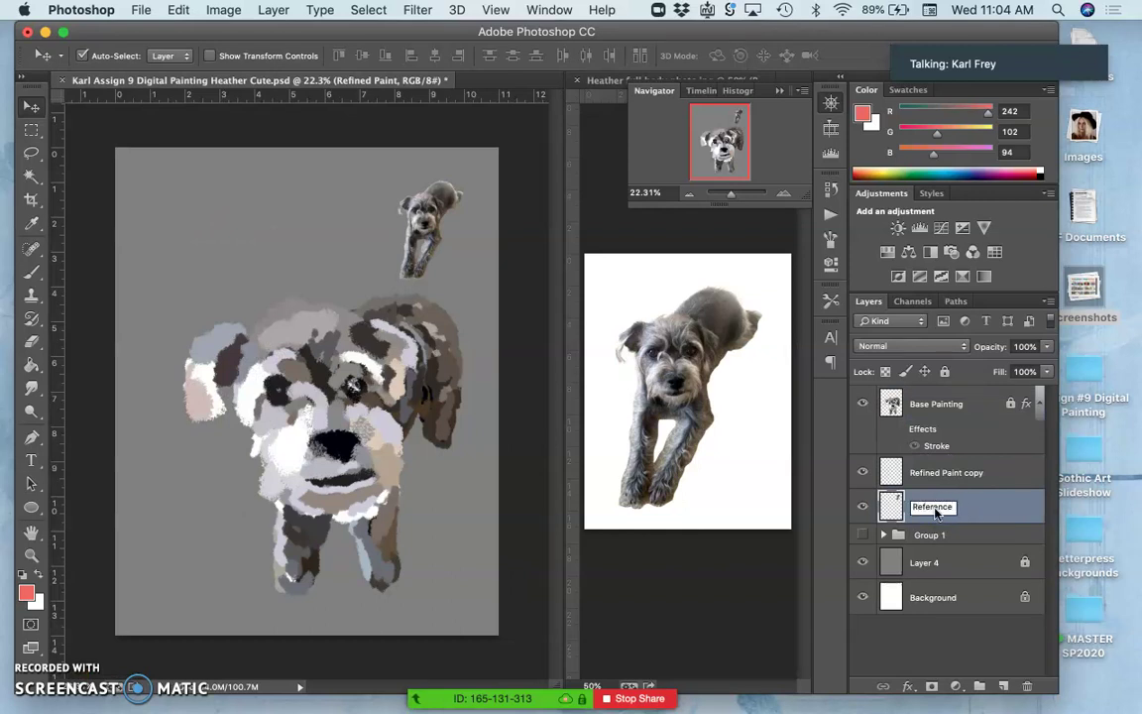
pyautogui.click(966, 507)
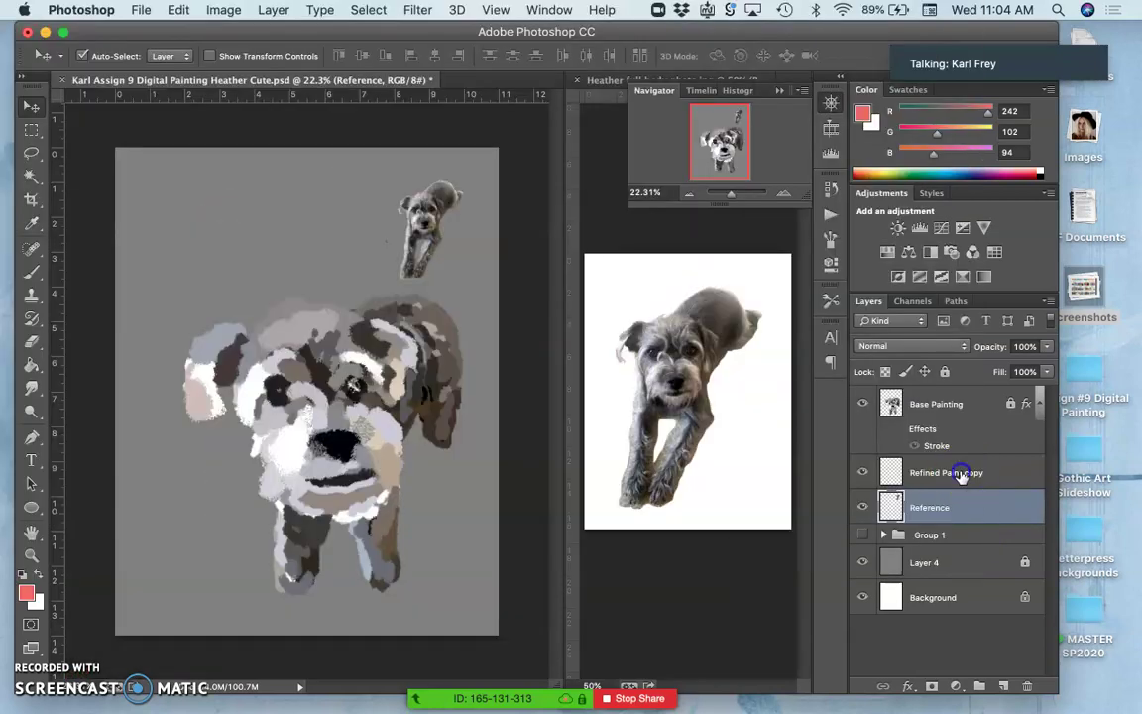
# Step: Move the Refined Paint copy layer above Base Painting and lock the Reference layer
pyautogui.moveTo(960, 476); pyautogui.dragTo(947, 394)
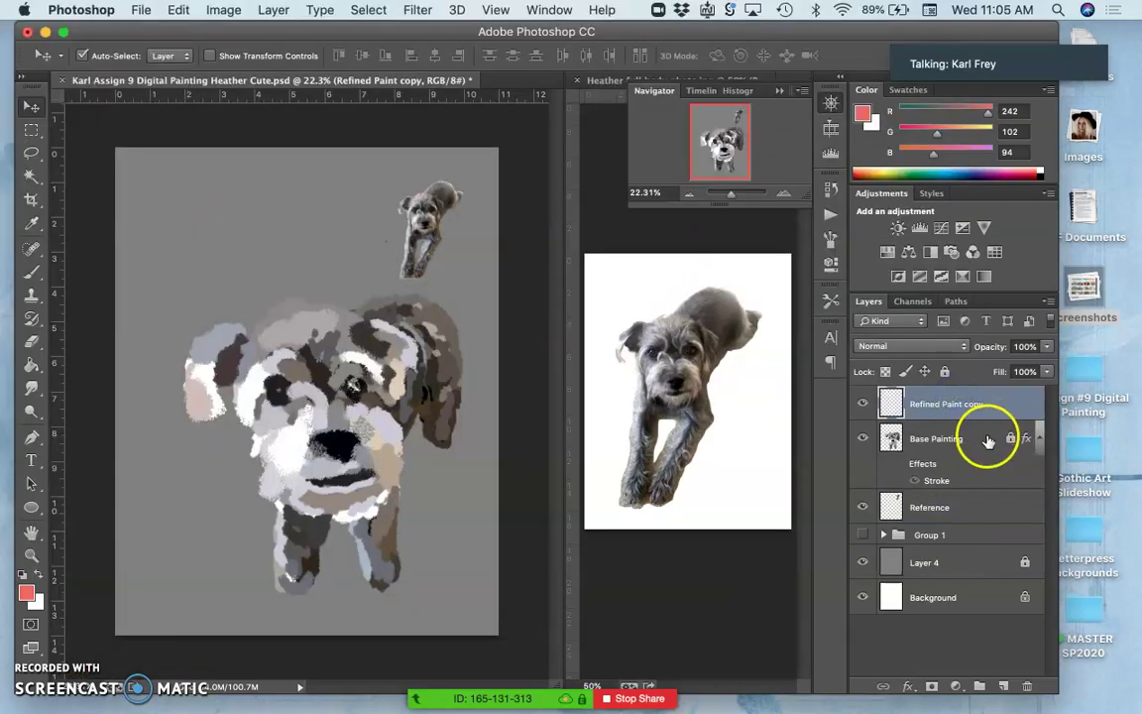
pyautogui.click(950, 507)
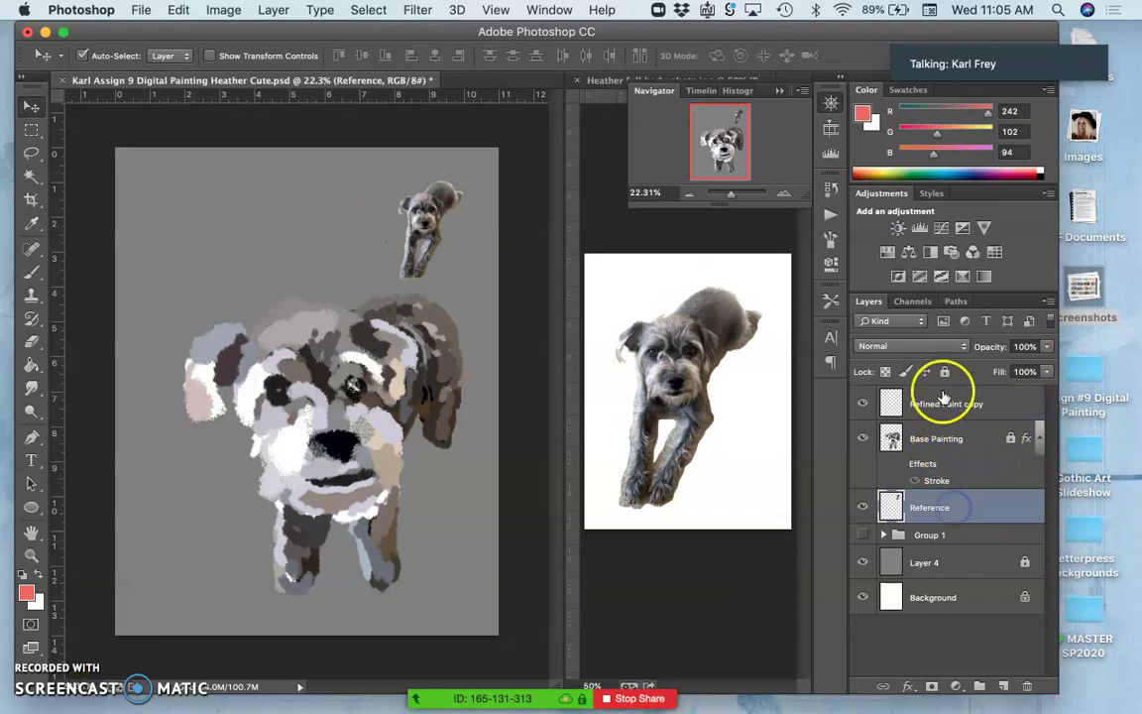
pyautogui.click(945, 371)
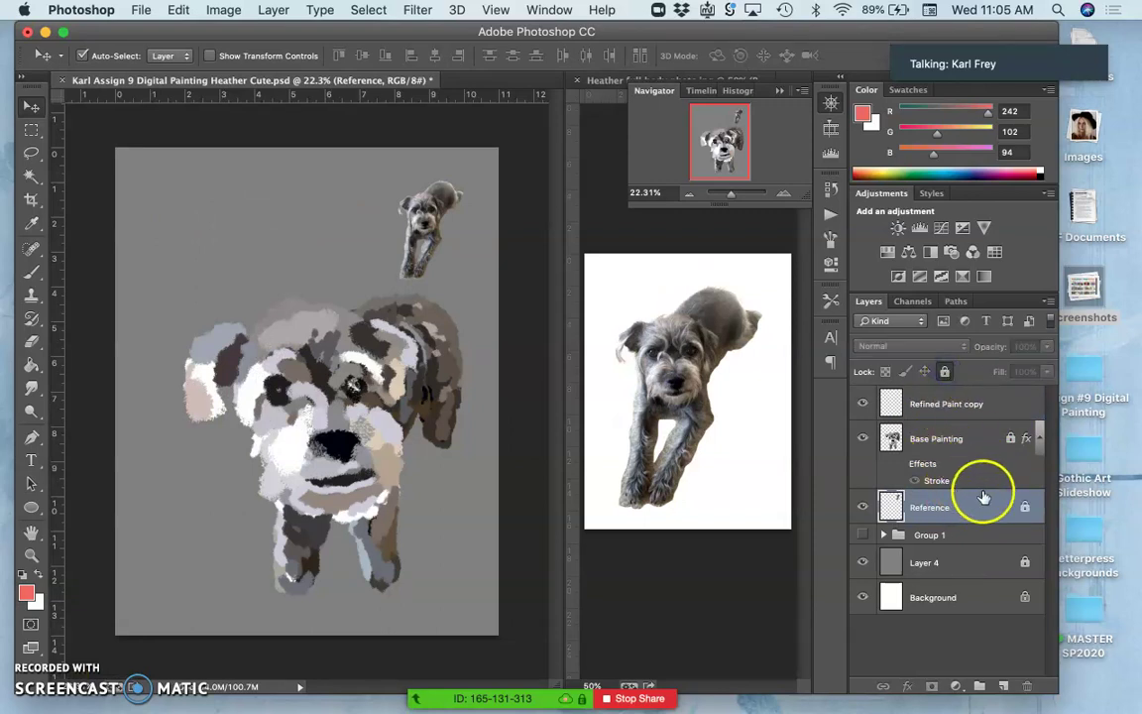
# Step: Set up the Brush tool on the Refined Paint copy layer with the 134 px grass-shaped tip enlarged to 402 px
pyautogui.click(917, 401)
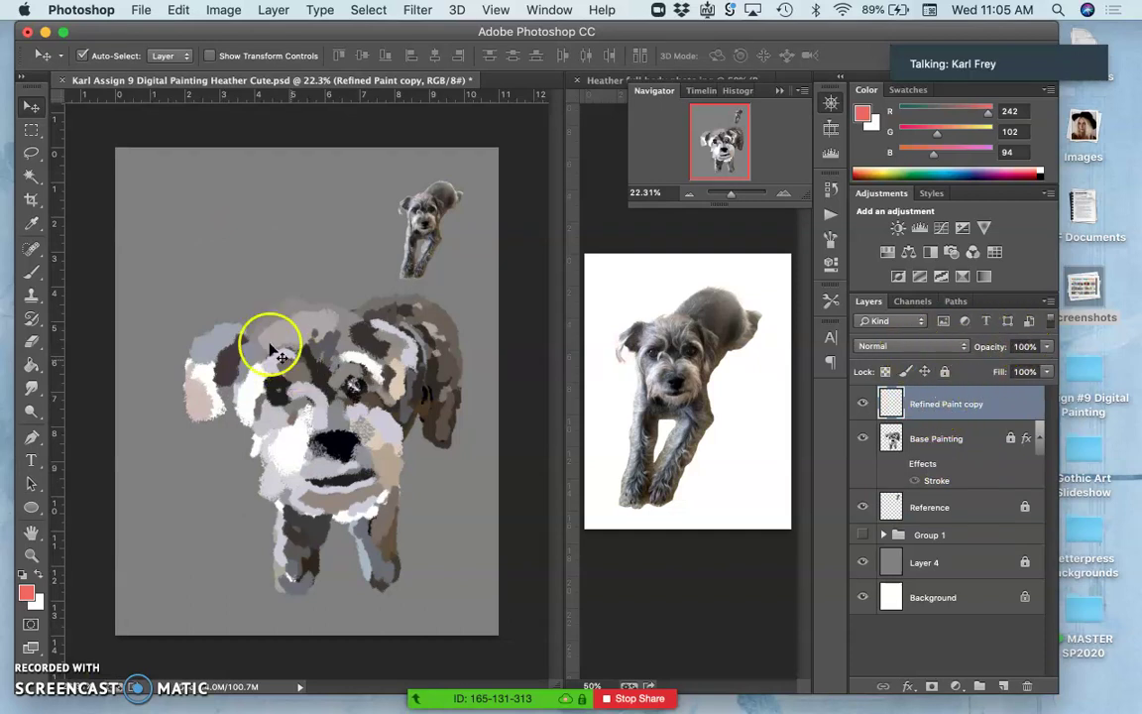
pyautogui.click(32, 270)
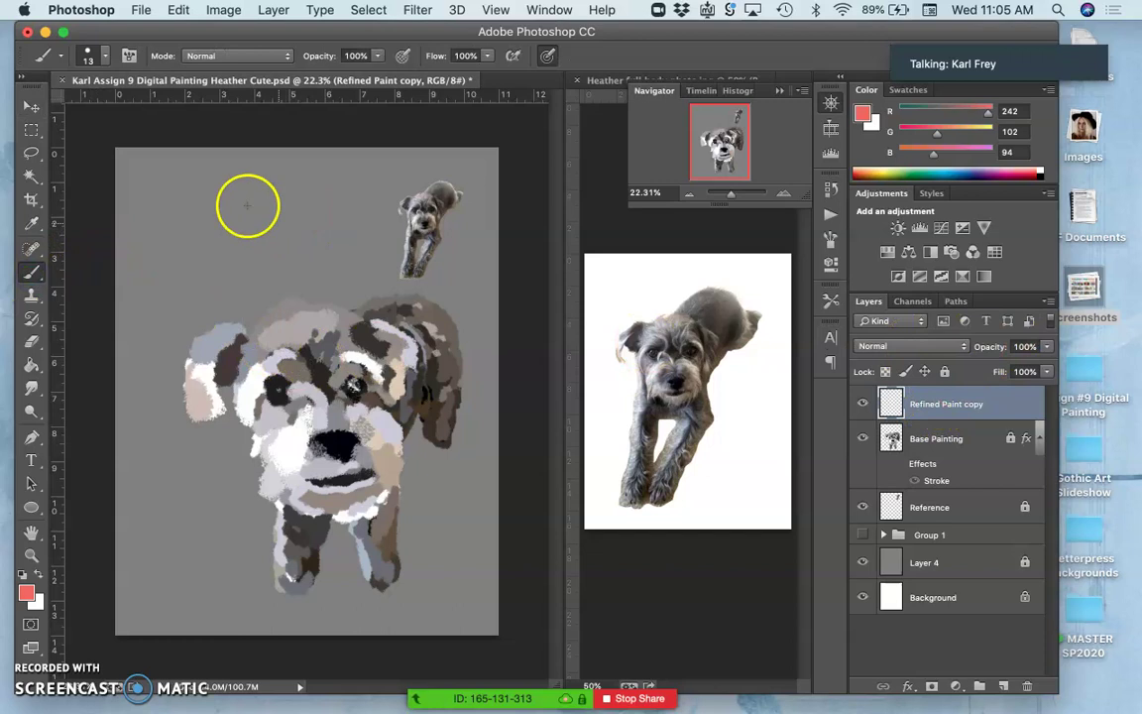
pyautogui.click(107, 57)
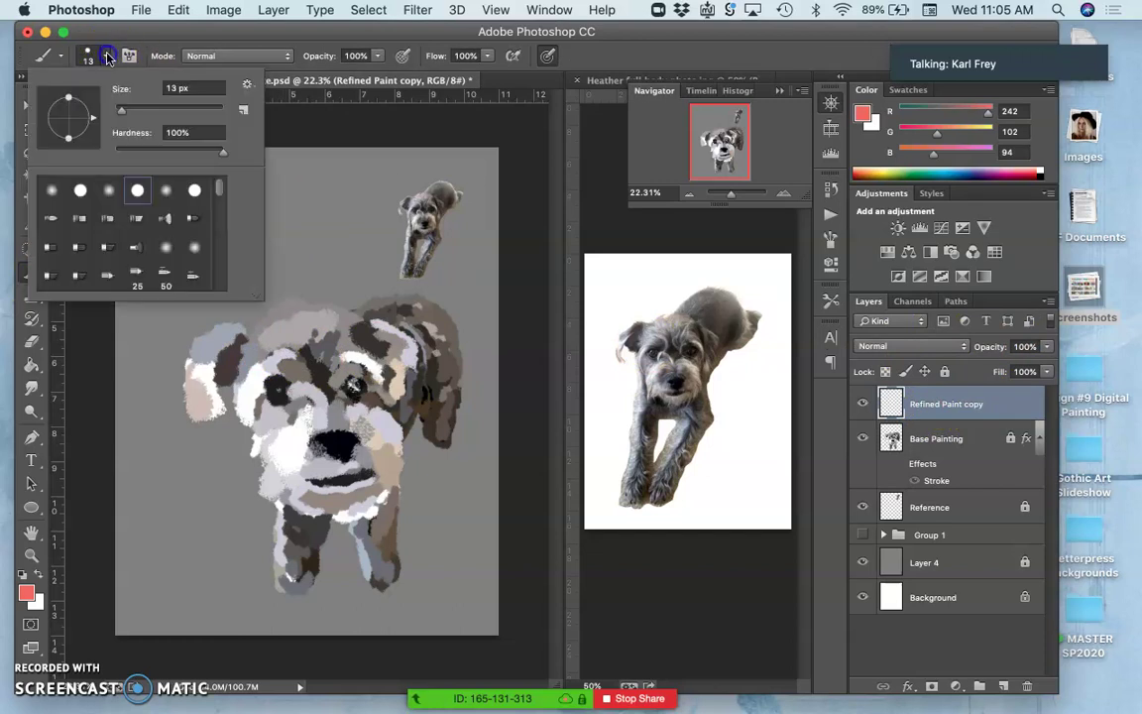
pyautogui.scroll(-5, 115, 239)
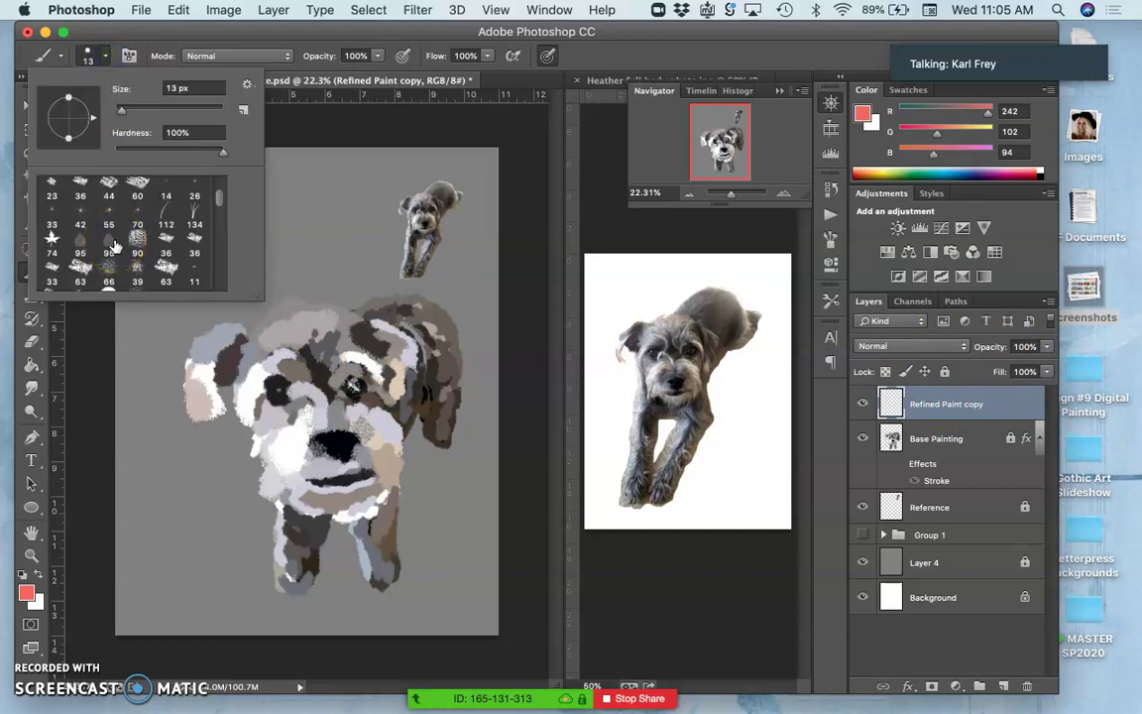
pyautogui.scroll(-15, 115, 245)
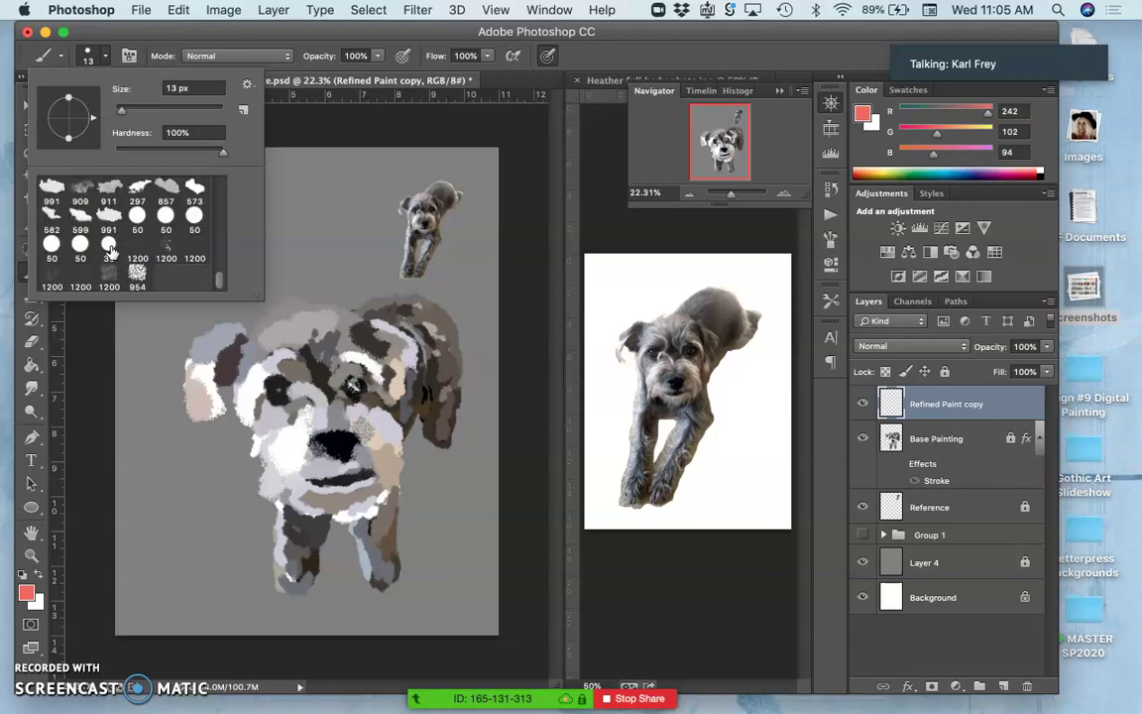
pyautogui.scroll(15, 112, 253)
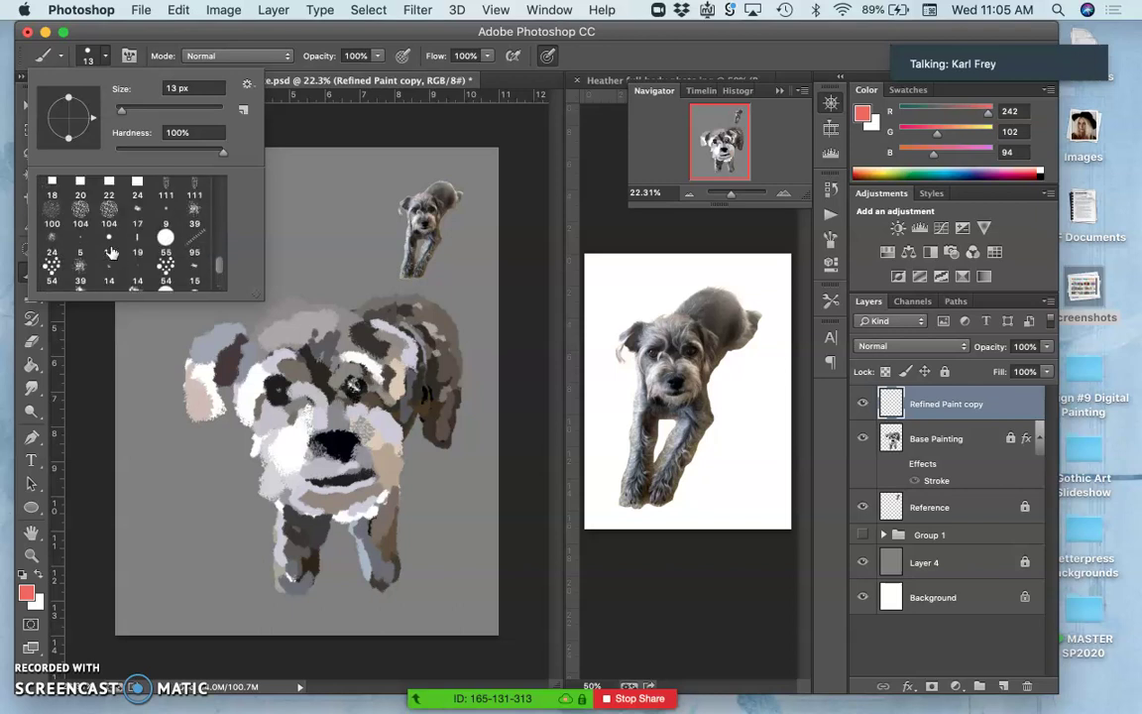
pyautogui.scroll(8, 112, 254)
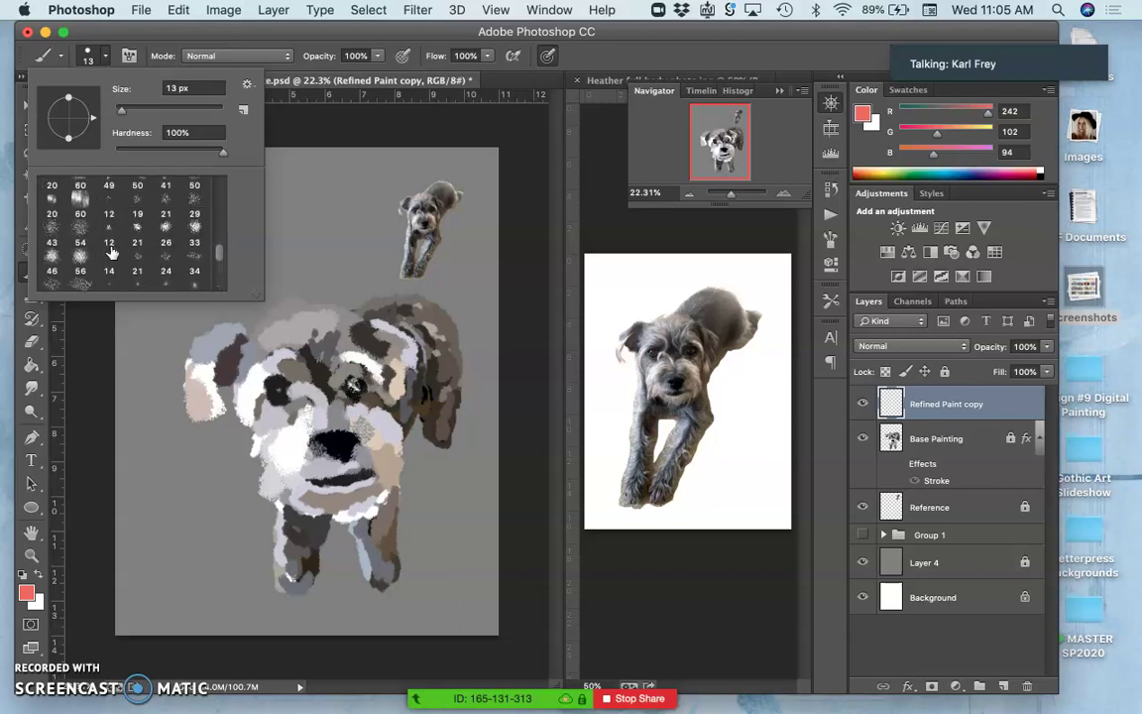
pyautogui.scroll(10, 112, 253)
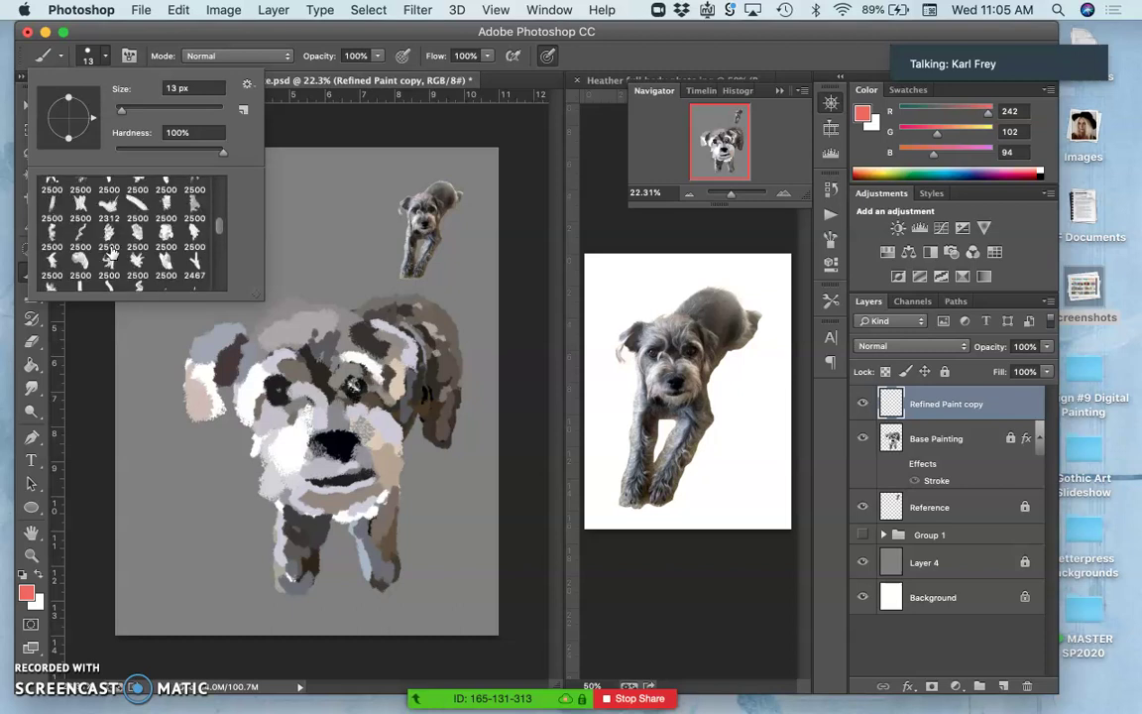
pyautogui.scroll(10, 112, 254)
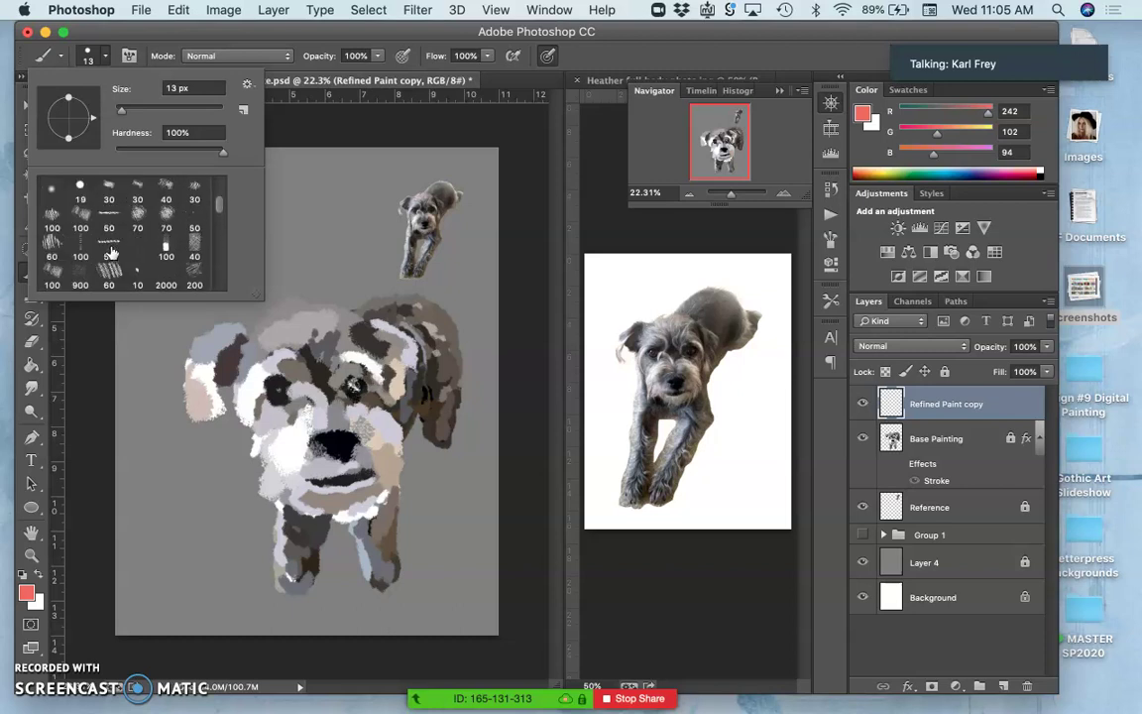
pyautogui.scroll(6, 112, 253)
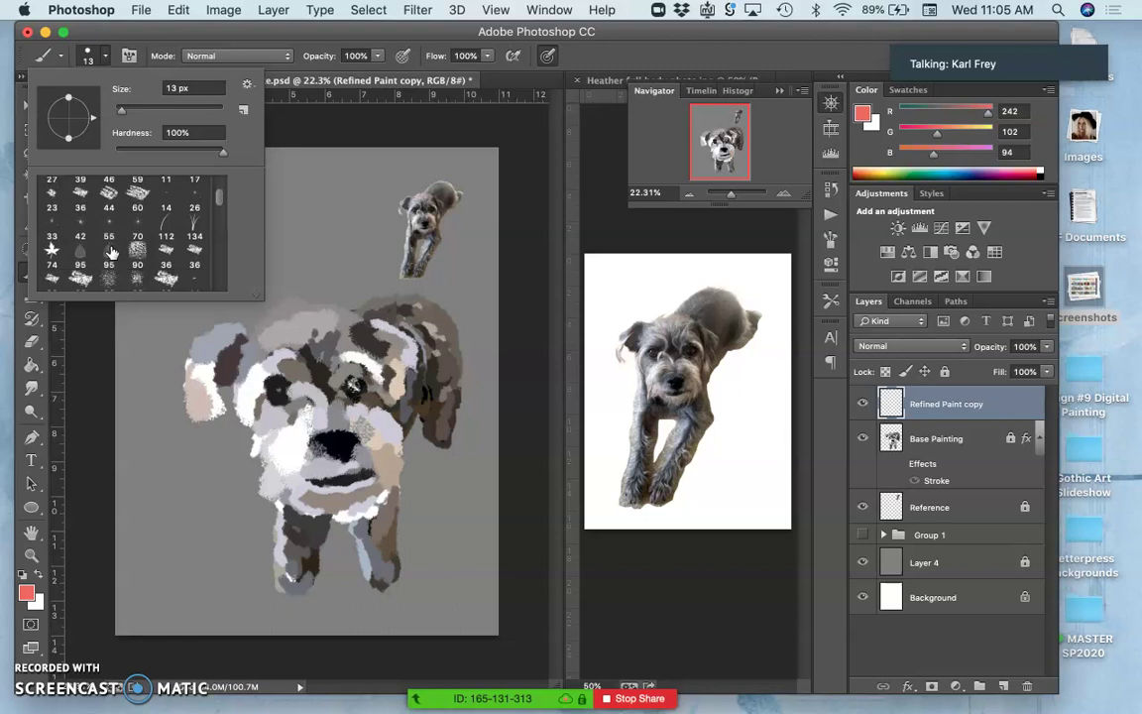
pyautogui.click(193, 226)
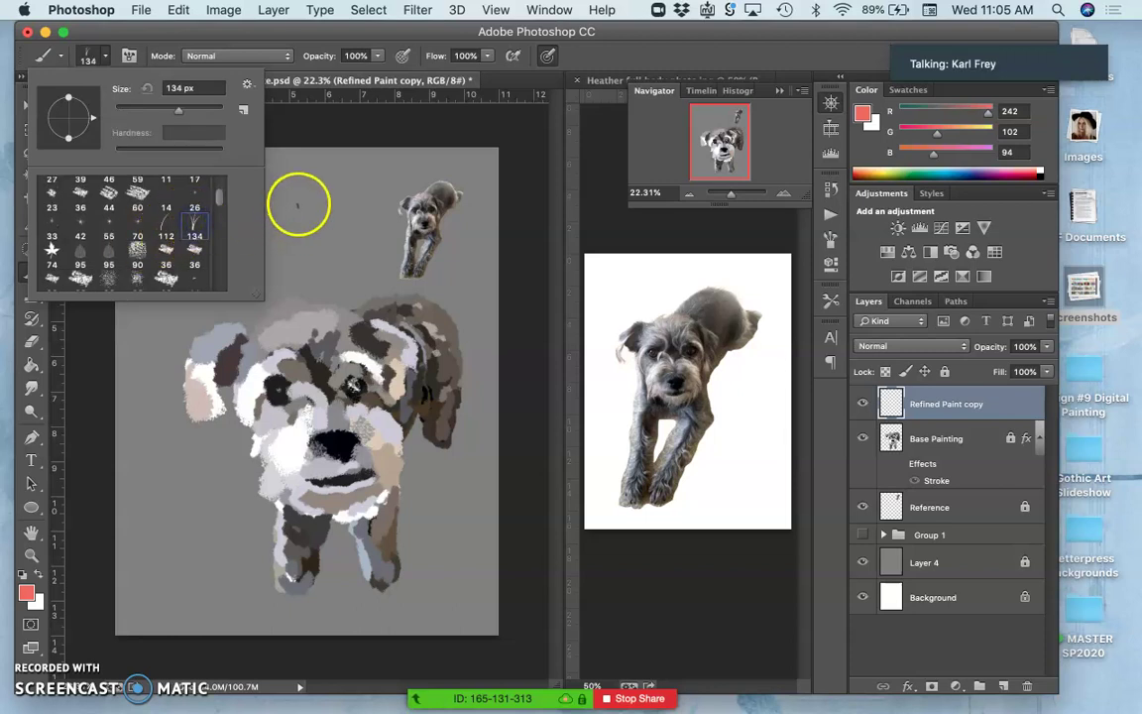
pyautogui.click(206, 109)
# Step: Test the grass brush with coral strokes above the dog's head, review the brush settings, and undo the strokes
pyautogui.click(310, 202)
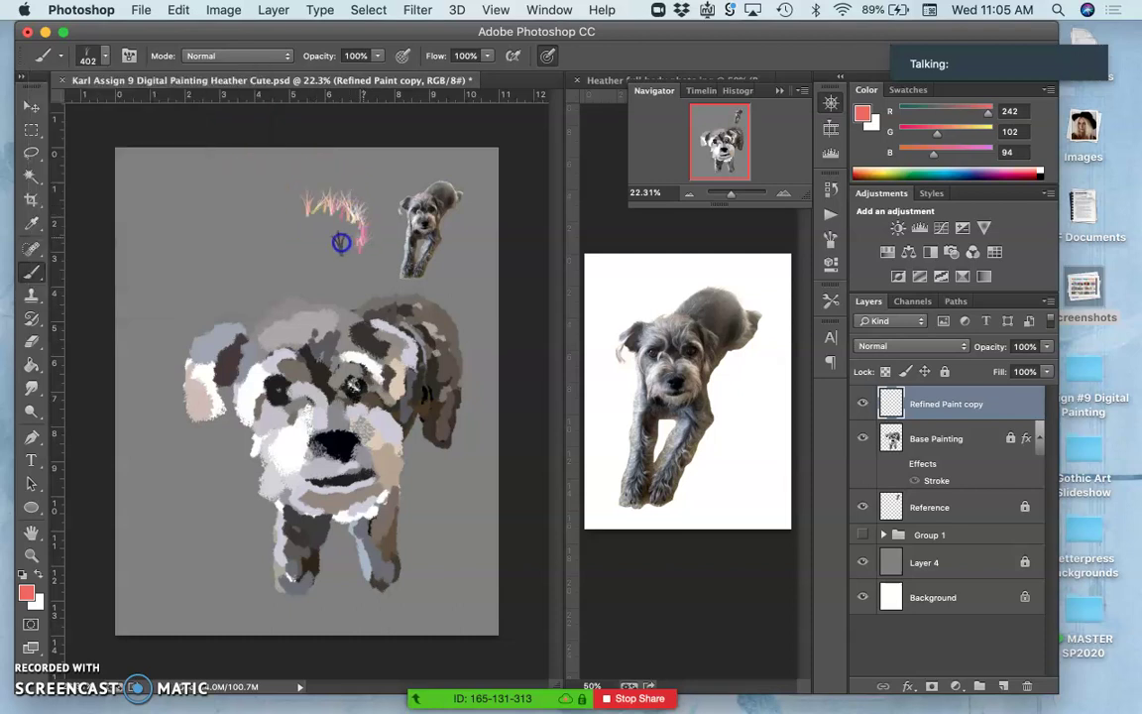
pyautogui.moveTo(228, 261)
pyautogui.mouseDown()
pyautogui.moveTo(306, 219)
pyautogui.moveTo(211, 254)
pyautogui.moveTo(315, 229)
pyautogui.moveTo(237, 268)
pyautogui.moveTo(288, 249)
pyautogui.moveTo(189, 274)
pyautogui.moveTo(209, 236)
pyautogui.moveTo(194, 245)
pyautogui.moveTo(256, 215)
pyautogui.mouseUp()
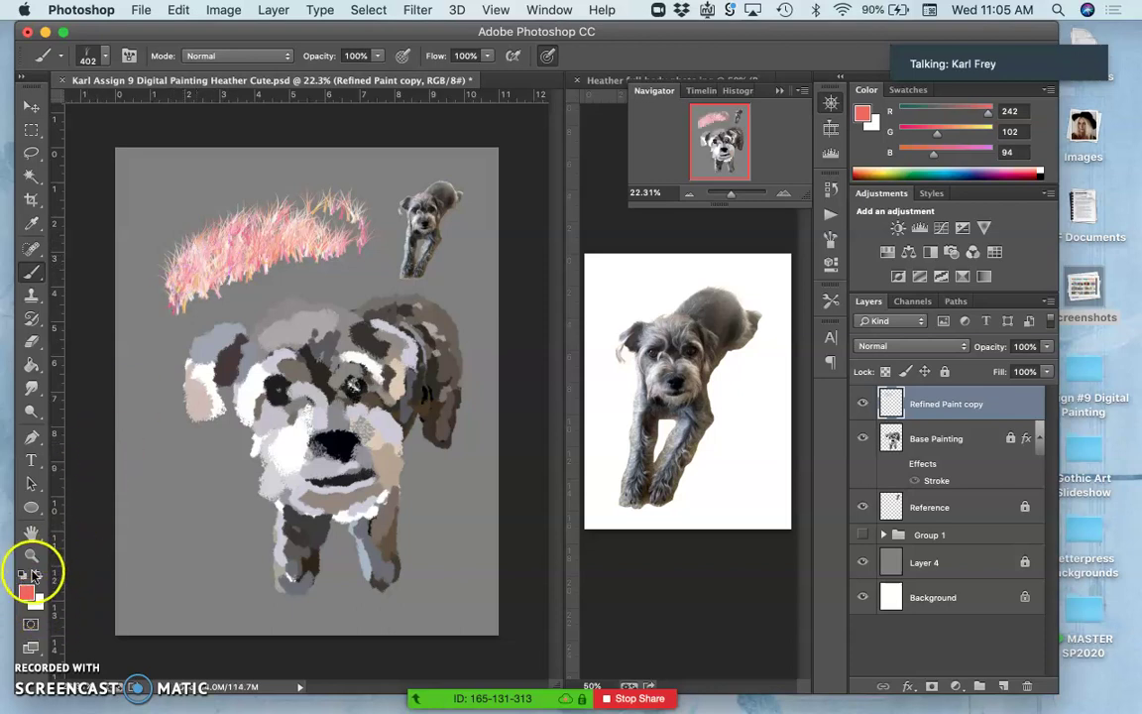
pyautogui.click(830, 241)
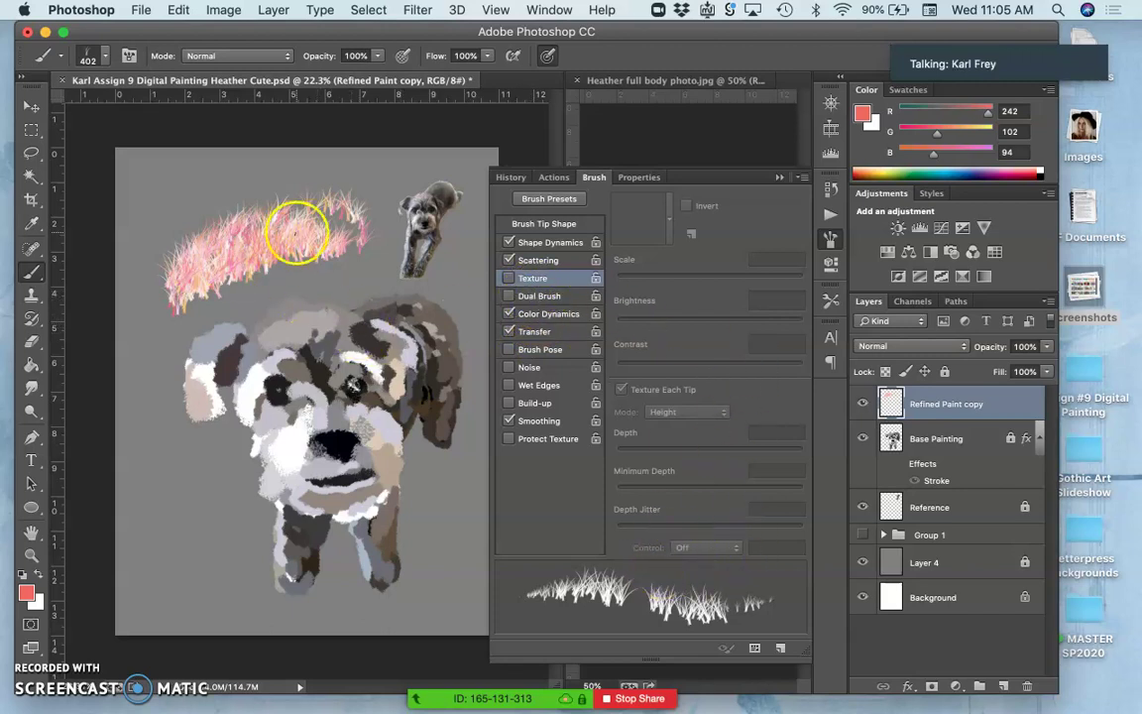
pyautogui.click(780, 178)
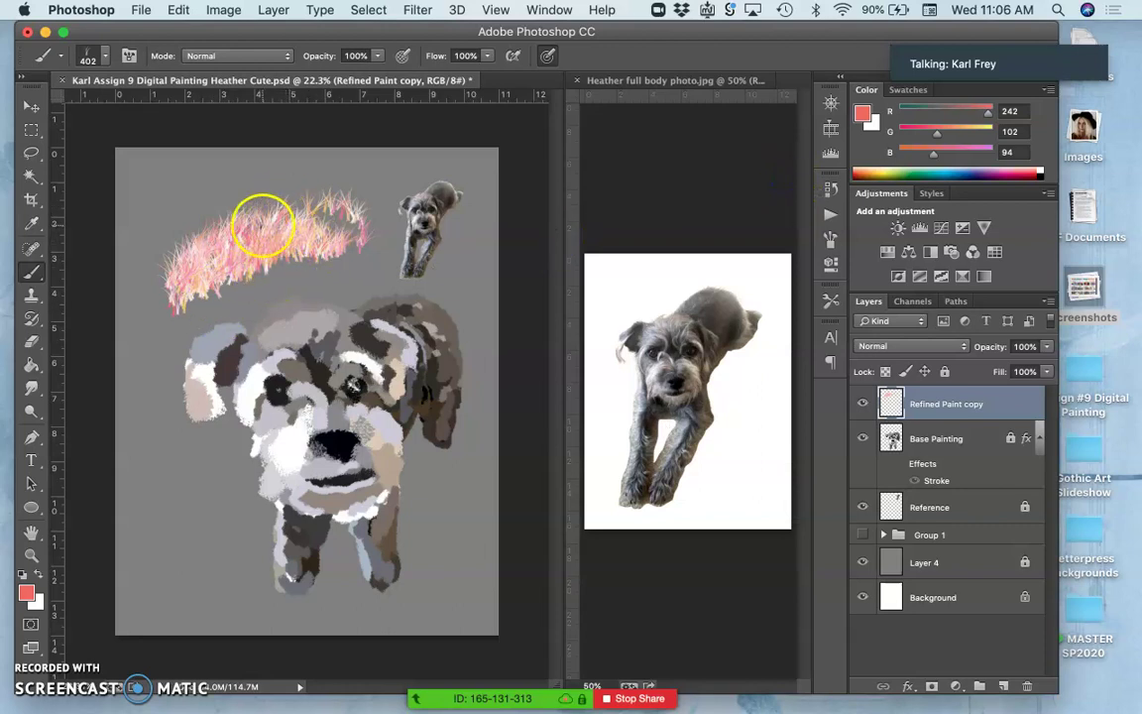
pyautogui.press('super+z')
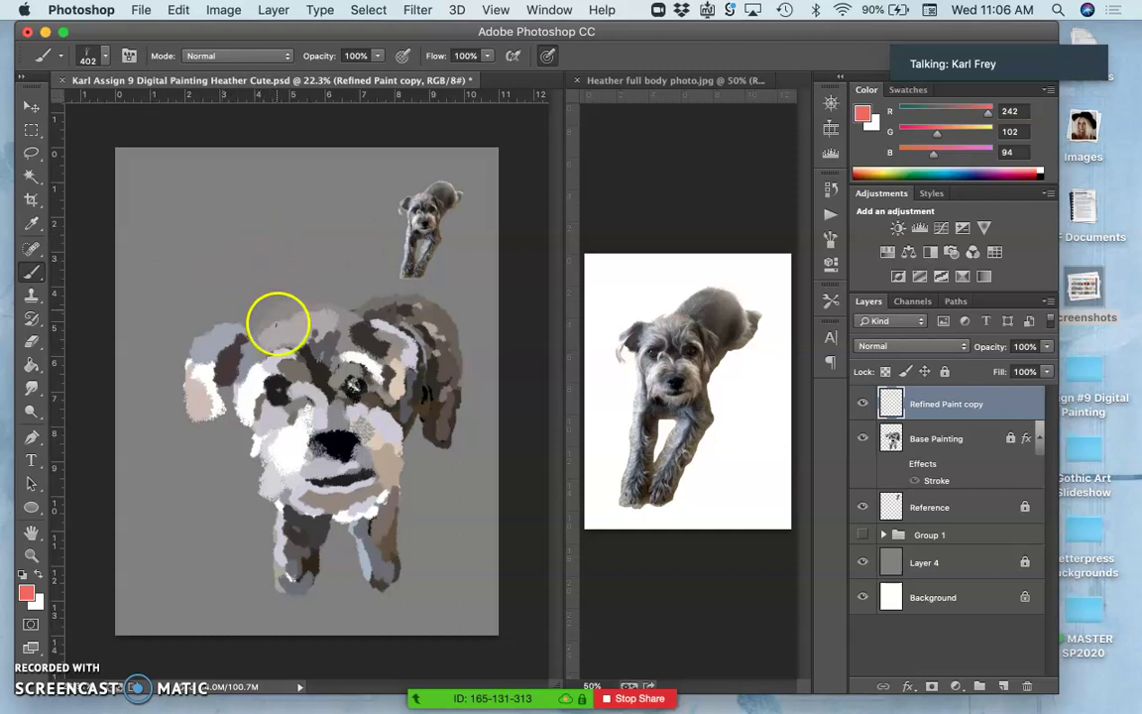
# Step: Sample a light beige and paint grass-textured fur across the top of the dog's head and the left cheek
pyautogui.keyDown('alt'); pyautogui.click(287, 326); pyautogui.keyUp('alt')
pyautogui.moveTo(287, 326)
pyautogui.mouseDown()
pyautogui.moveTo(341, 333)
pyautogui.moveTo(363, 362)
pyautogui.moveTo(357, 349)
pyautogui.moveTo(396, 361)
pyautogui.mouseUp()
pyautogui.keyDown('alt'); pyautogui.click(394, 361); pyautogui.keyUp('alt')
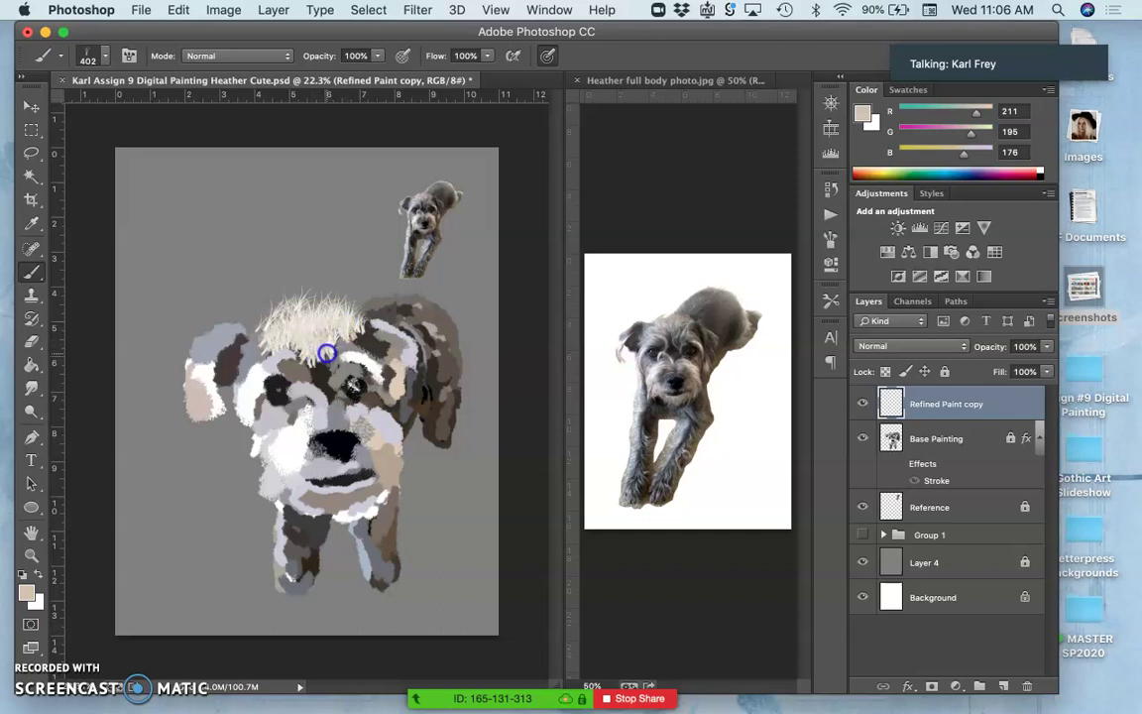
pyautogui.moveTo(327, 346)
pyautogui.mouseDown()
pyautogui.moveTo(386, 371)
pyautogui.moveTo(354, 370)
pyautogui.moveTo(359, 384)
pyautogui.moveTo(331, 419)
pyautogui.moveTo(300, 426)
pyautogui.mouseUp()
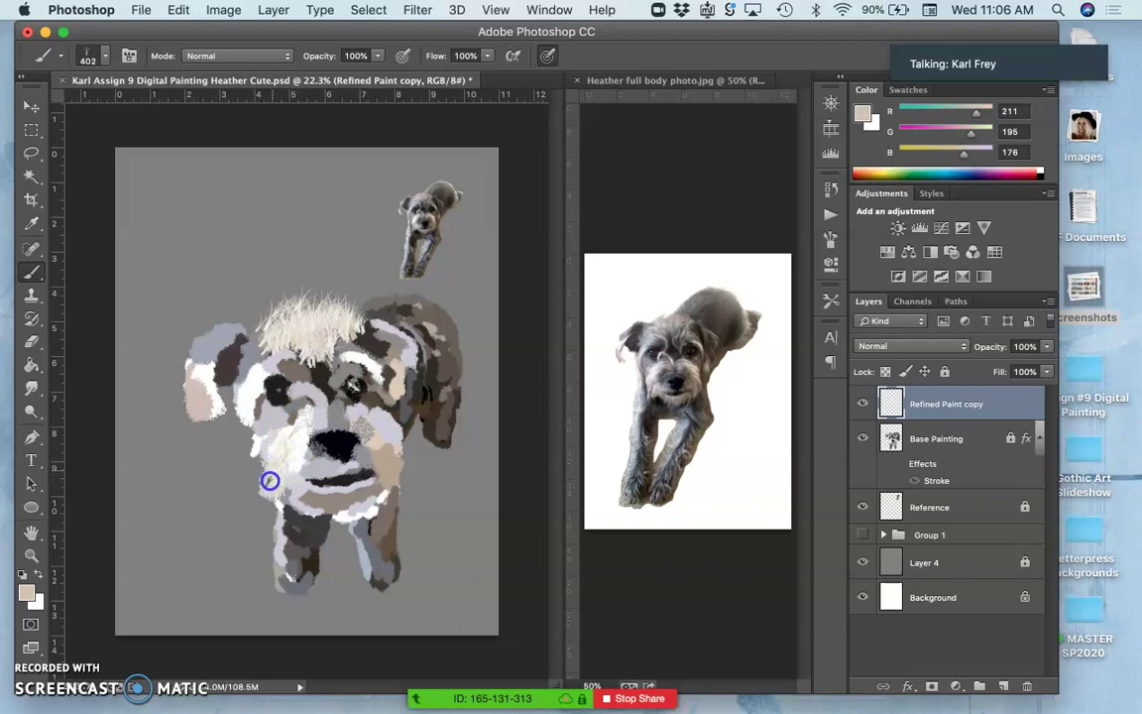
pyautogui.moveTo(278, 451); pyautogui.dragTo(364, 433)
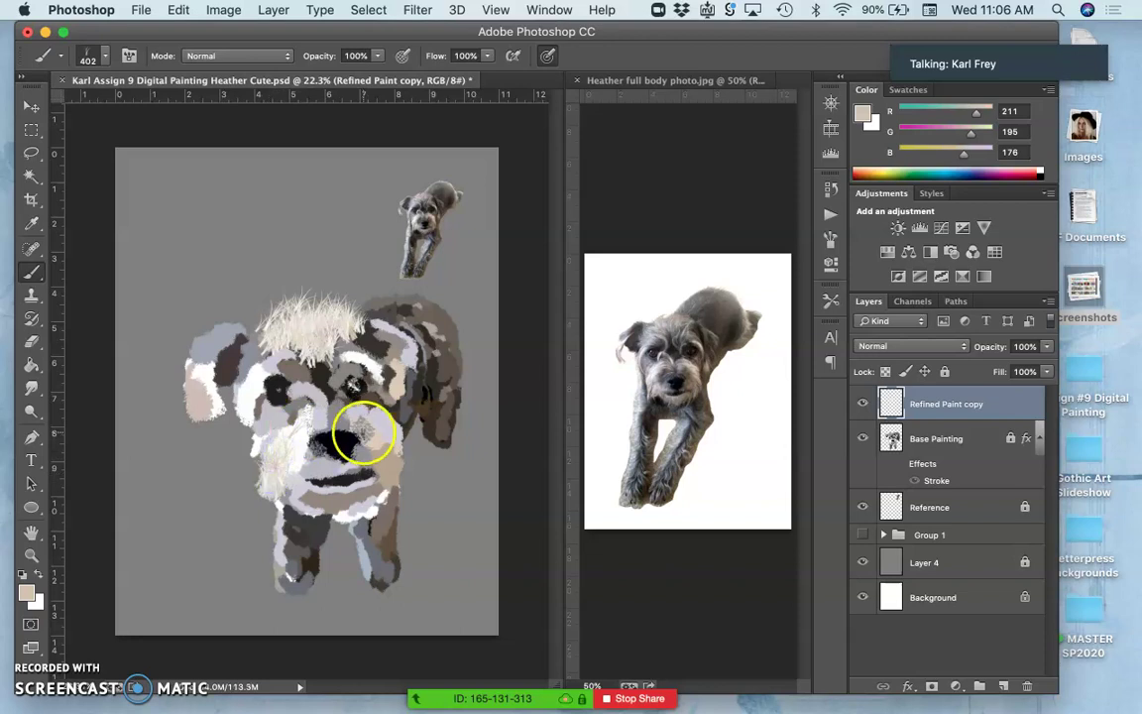
# Step: Show the Navigator panel, dock it above the Color panel, and collapse the remaining Histogram group
pyautogui.click(548, 10)
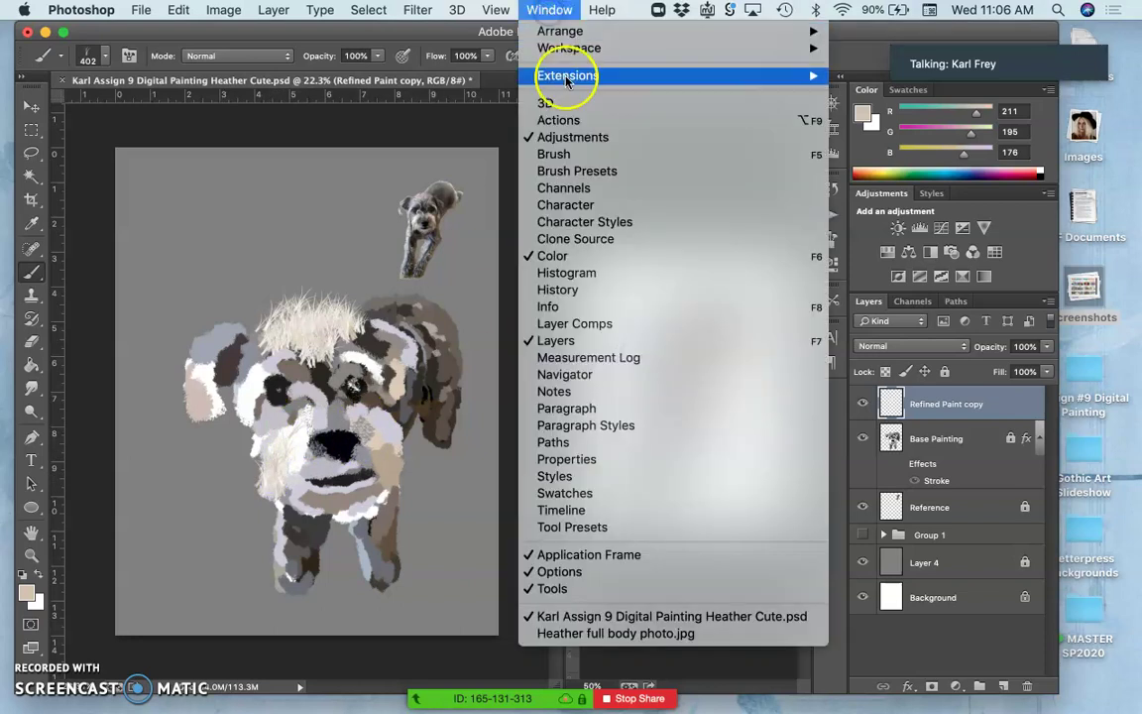
pyautogui.click(560, 374)
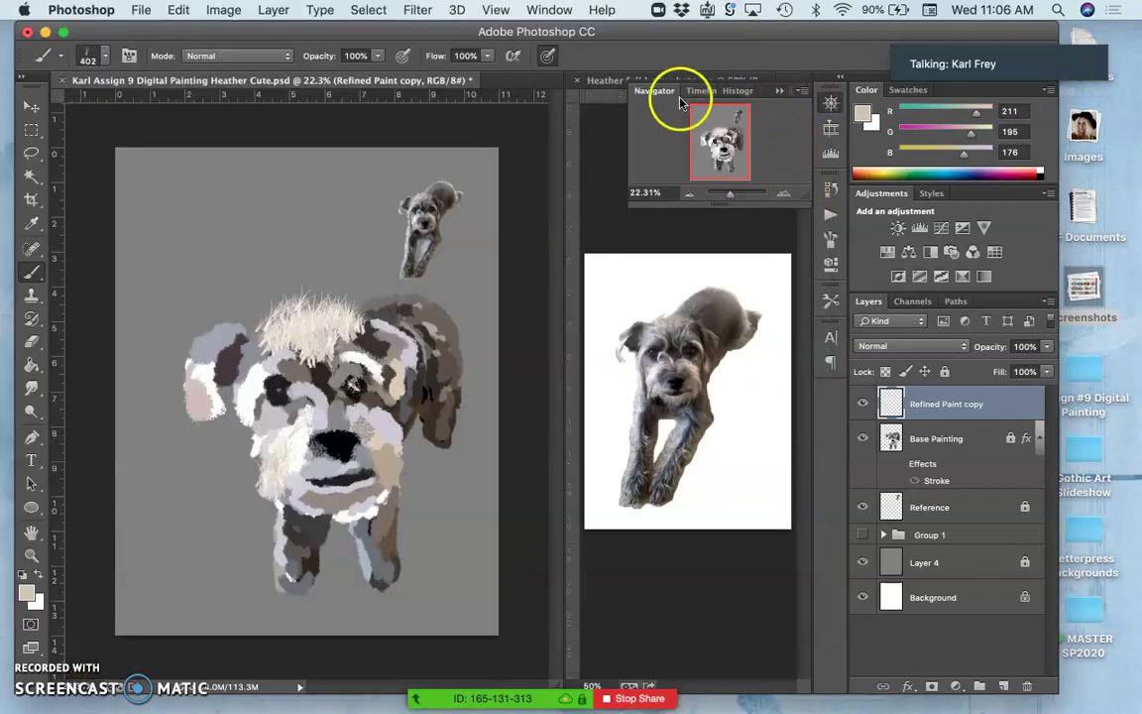
pyautogui.moveTo(661, 96); pyautogui.dragTo(887, 92)
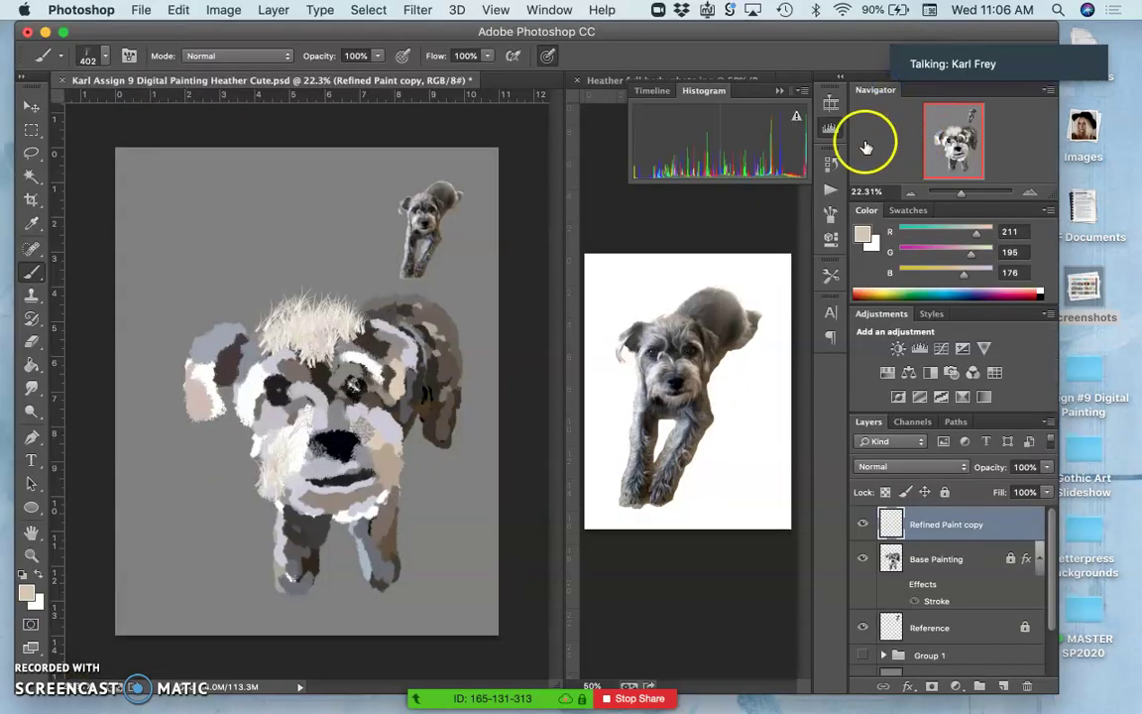
pyautogui.click(778, 94)
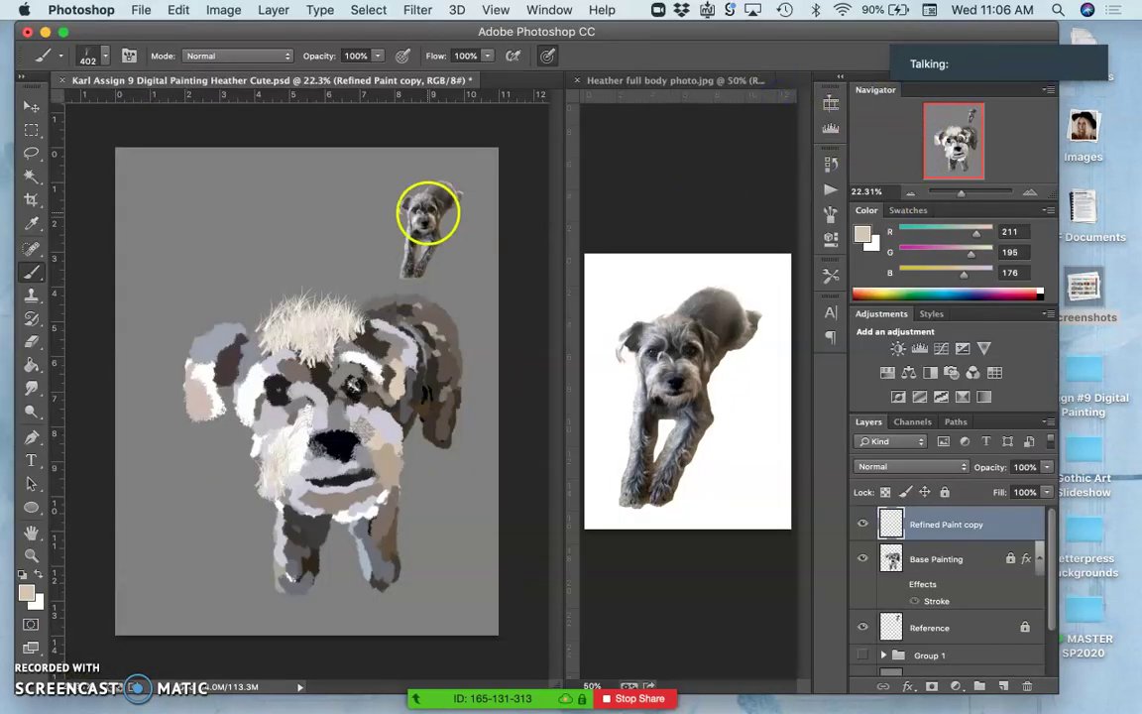
# Step: Examine the individual fur strokes on the dog's forehead at about 332% and return to a full view of the painting
pyautogui.moveTo(960, 193)
pyautogui.mouseDown()
pyautogui.moveTo(994, 192)
pyautogui.moveTo(981, 192)
pyautogui.mouseUp()
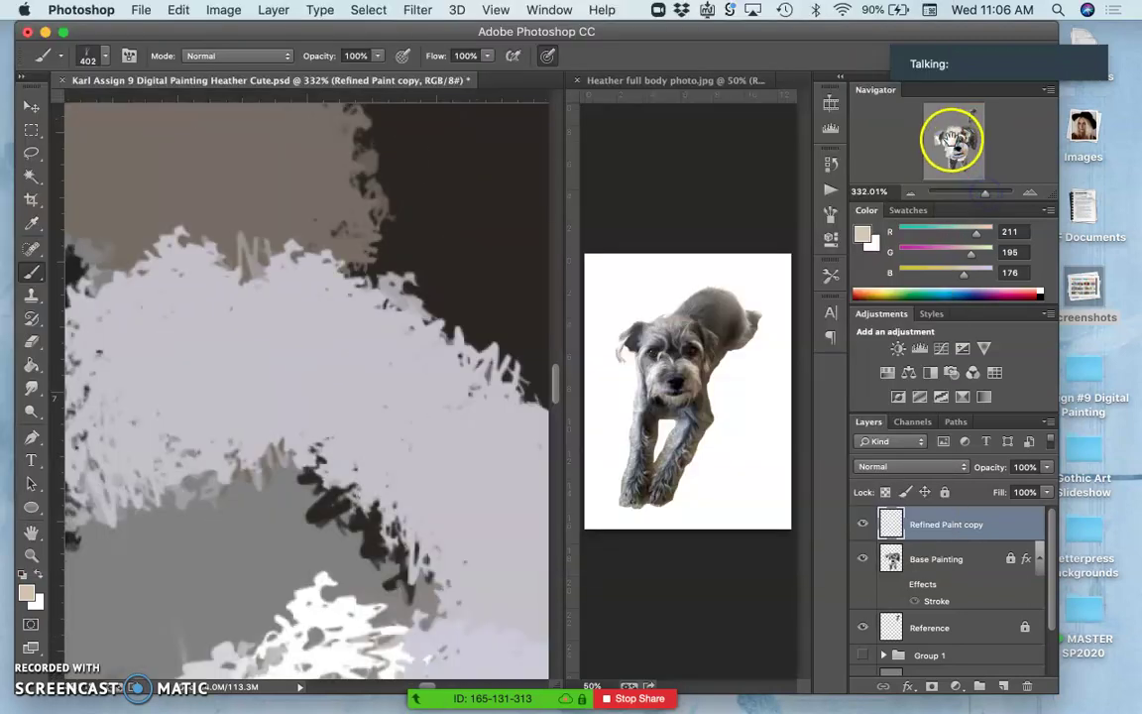
pyautogui.moveTo(951, 136); pyautogui.dragTo(956, 132)
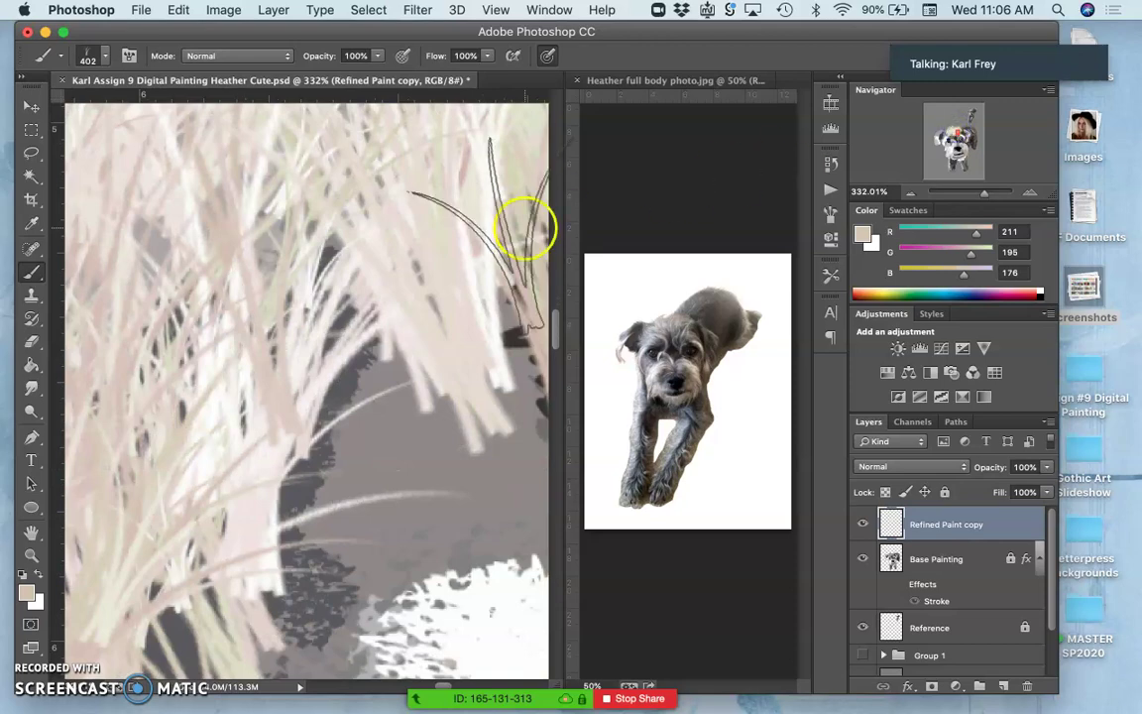
pyautogui.press('super+minus')
pyautogui.press('super+minus')
pyautogui.press('super+minus')
pyautogui.press('super+minus')
pyautogui.press('super+minus')
pyautogui.press('super+minus')
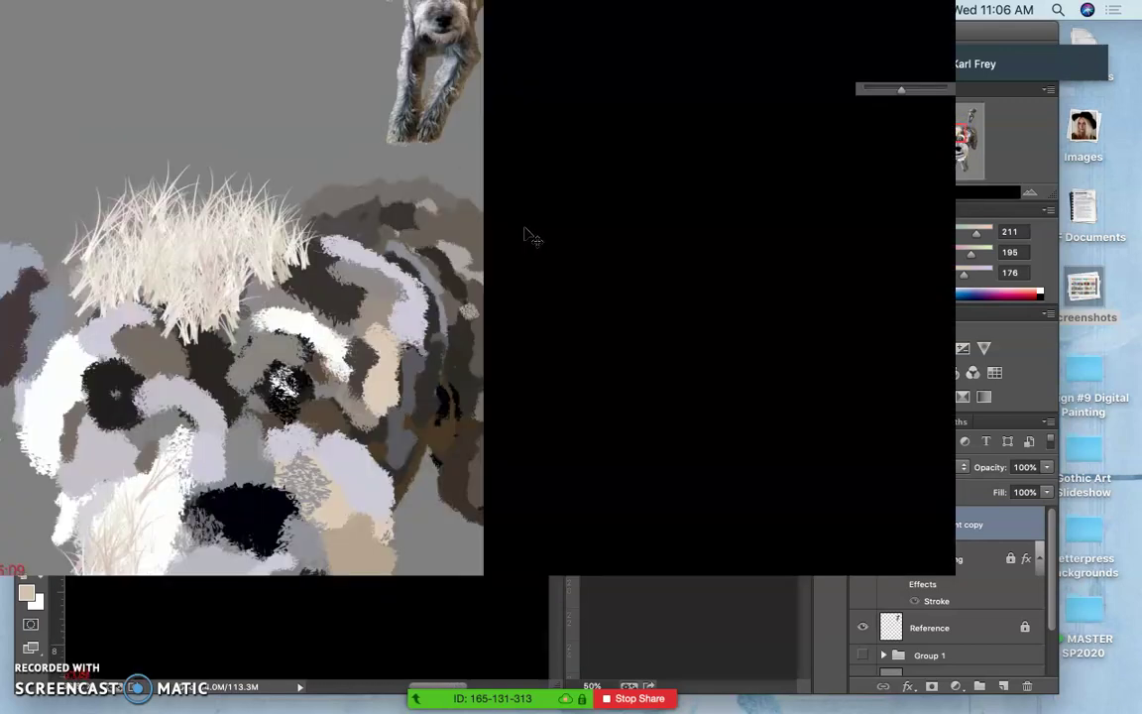
pyautogui.press('super+minus')
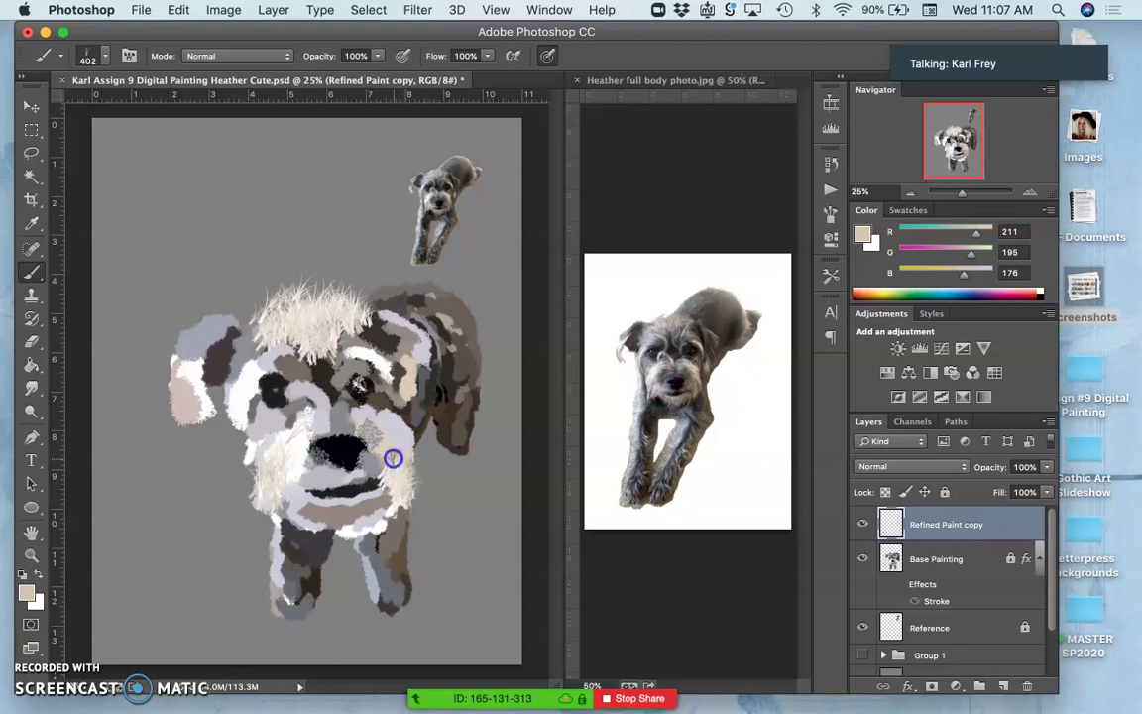
# Step: Paint beige fur on the right side of the muzzle and the pale left ear, reviewing the brush's Shape Dynamics between strokes
pyautogui.click(831, 214)
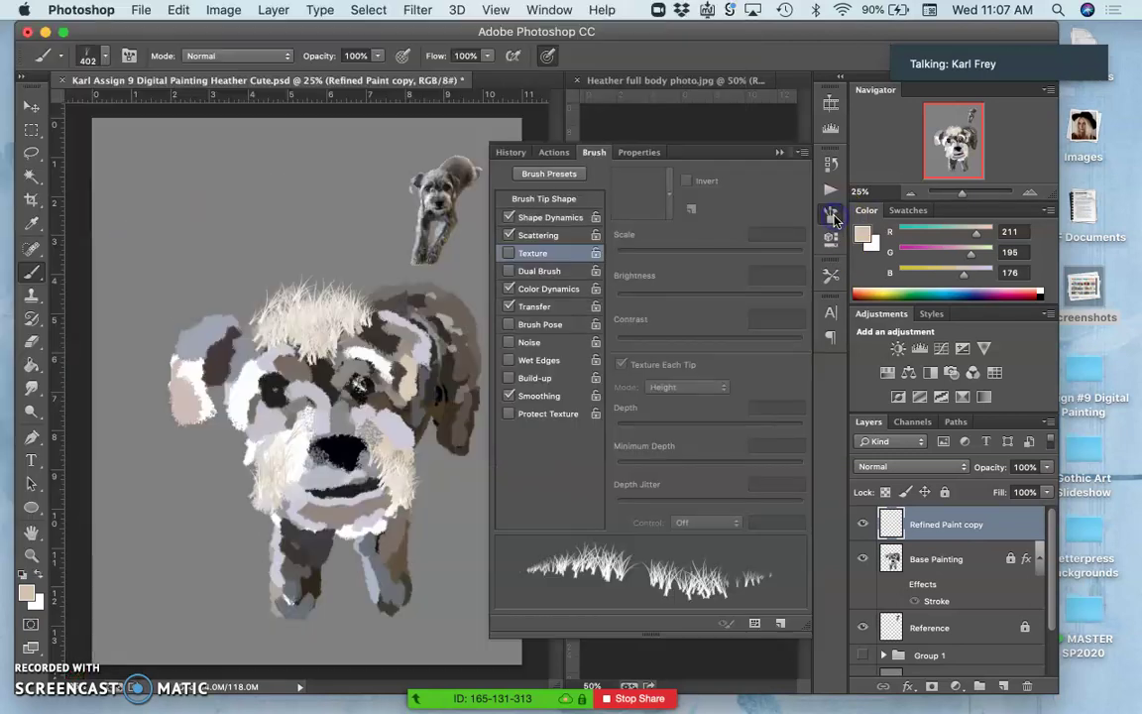
pyautogui.click(543, 217)
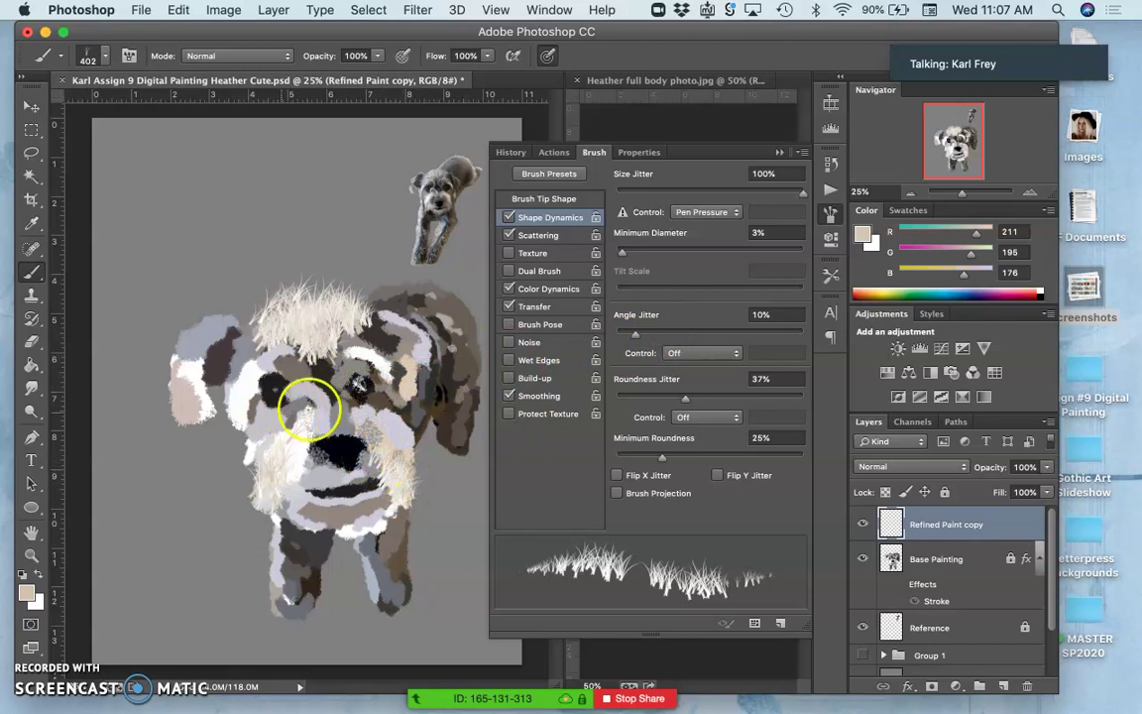
pyautogui.click(779, 154)
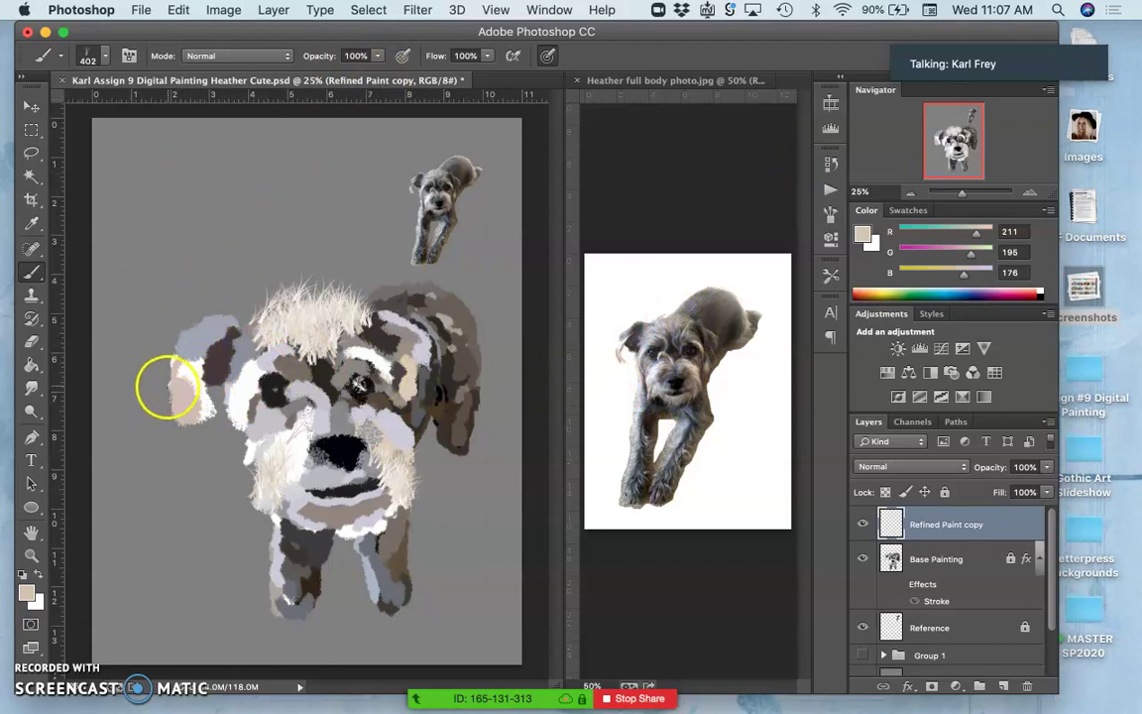
pyautogui.moveTo(169, 389)
pyautogui.mouseDown()
pyautogui.moveTo(193, 371)
pyautogui.moveTo(187, 382)
pyautogui.mouseUp()
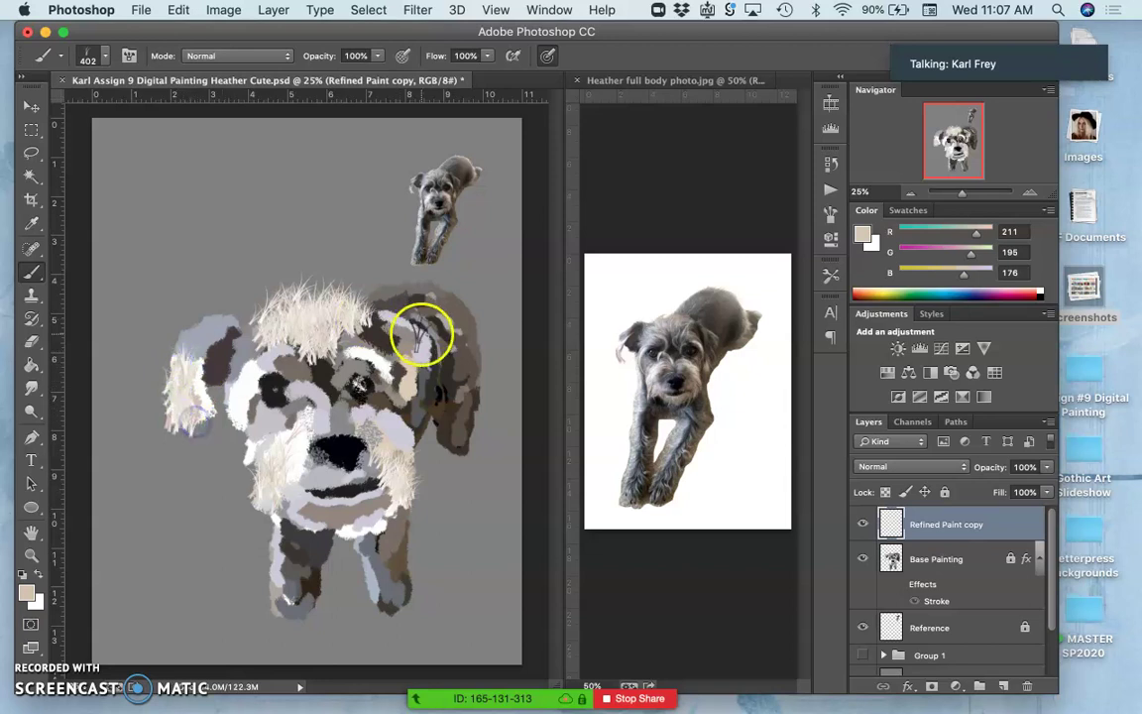
# Step: Reduce the grass brush to 158 px and paint finer beige fur along the eyebrow above the right eye
pyautogui.click(361, 349)
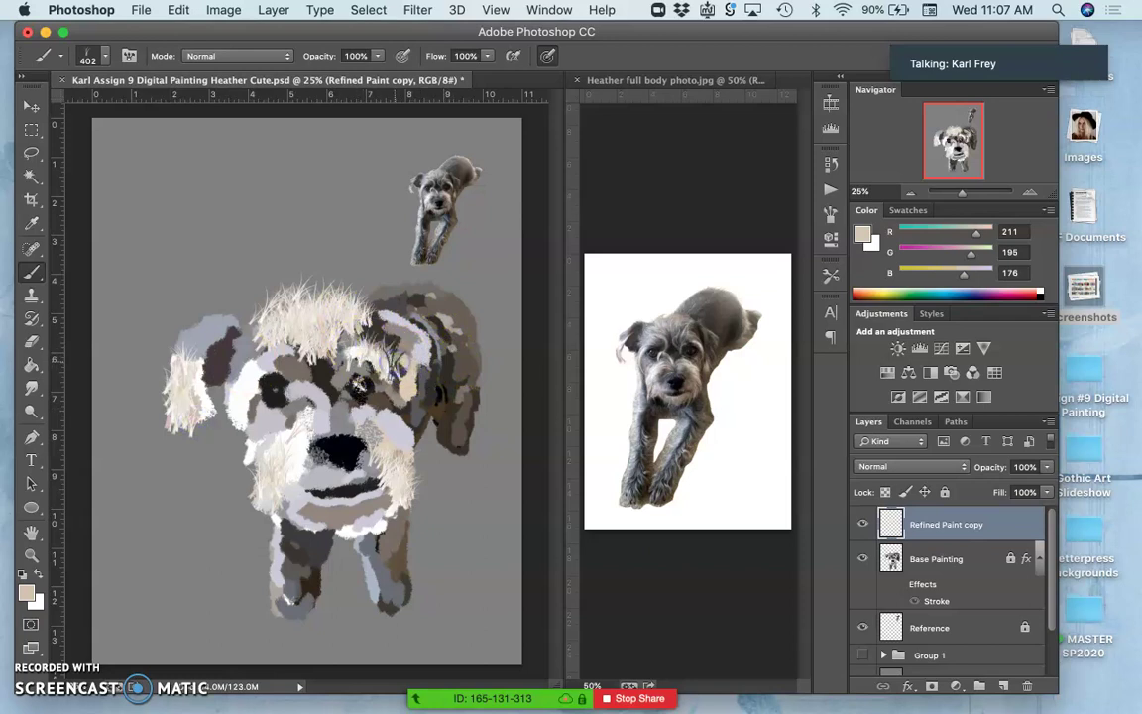
pyautogui.click(105, 56)
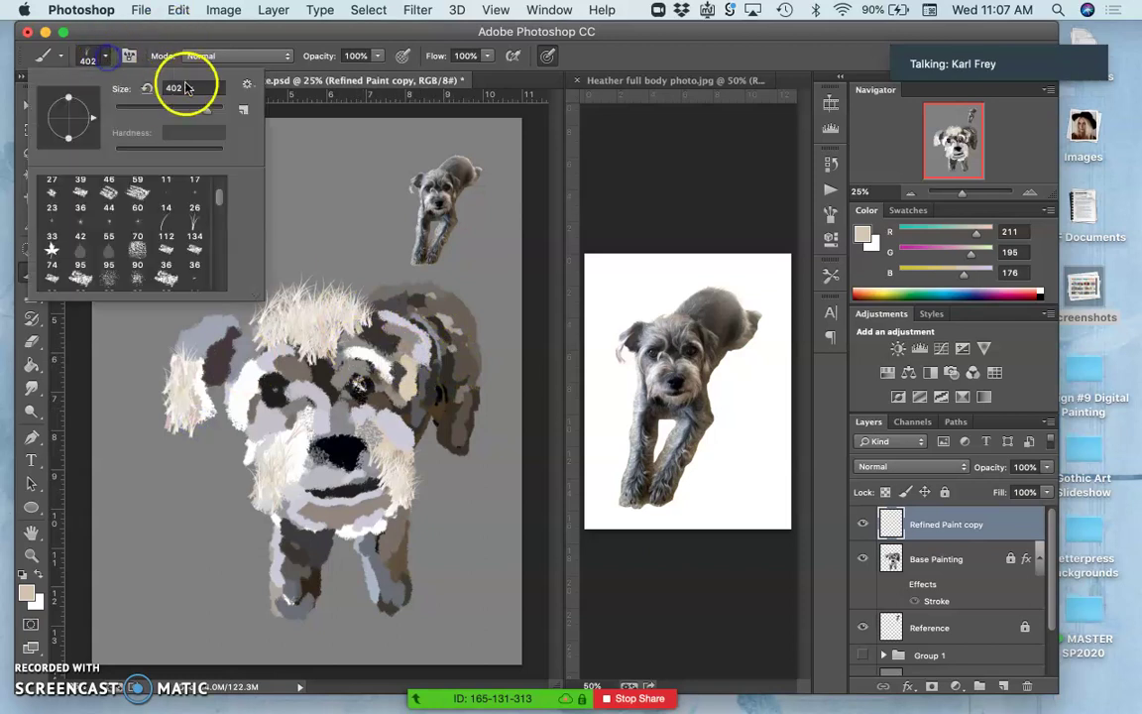
pyautogui.click(183, 109)
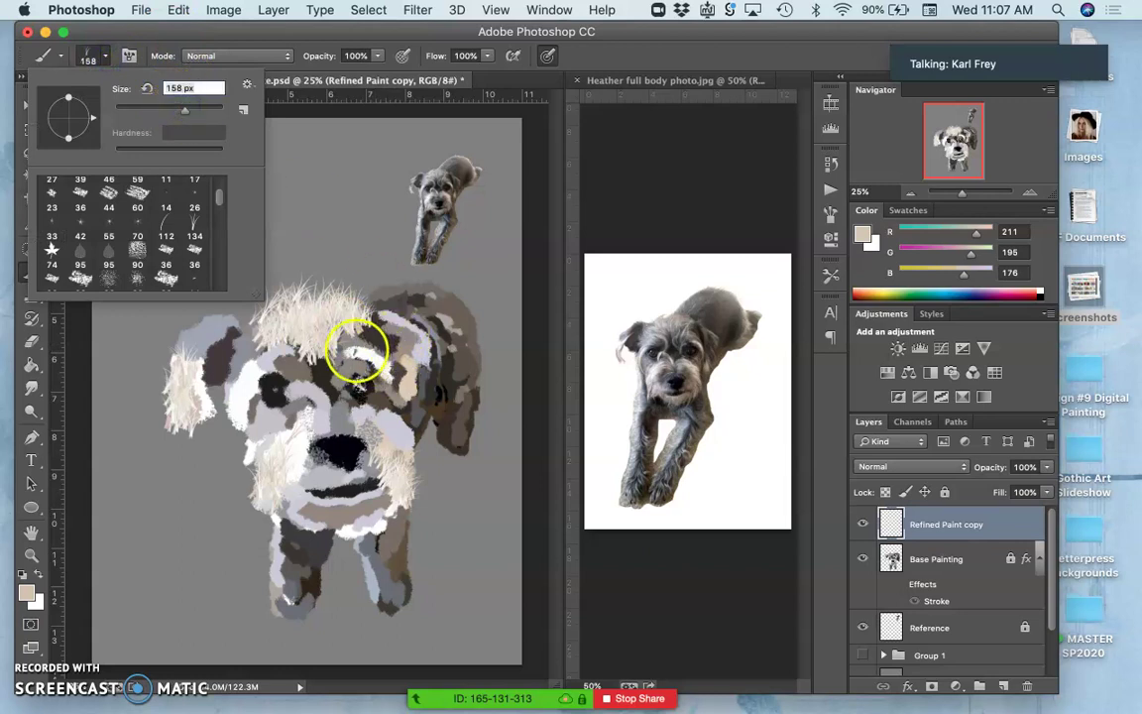
pyautogui.click(354, 349)
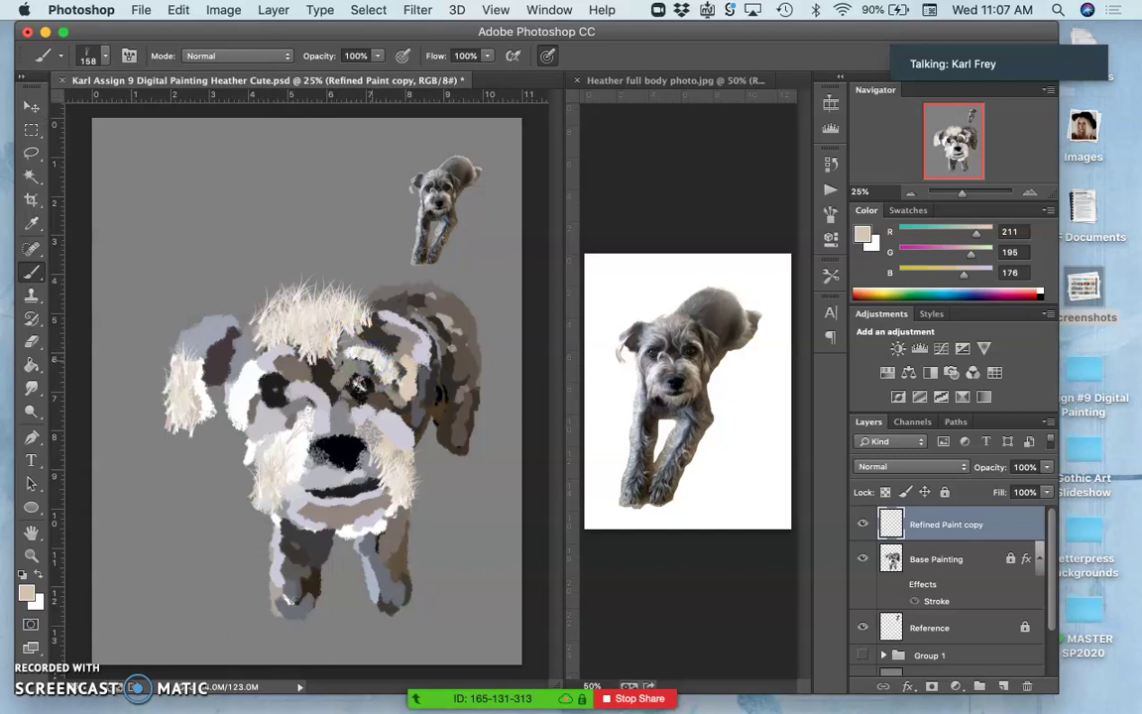
# Step: Examine the fine eyebrow fur around the right eye at 200% and return to the full painting at 25%
pyautogui.press('super+plus')
pyautogui.press('super+plus')
pyautogui.press('super+plus')
pyautogui.press('super+plus')
pyautogui.press('super+plus')
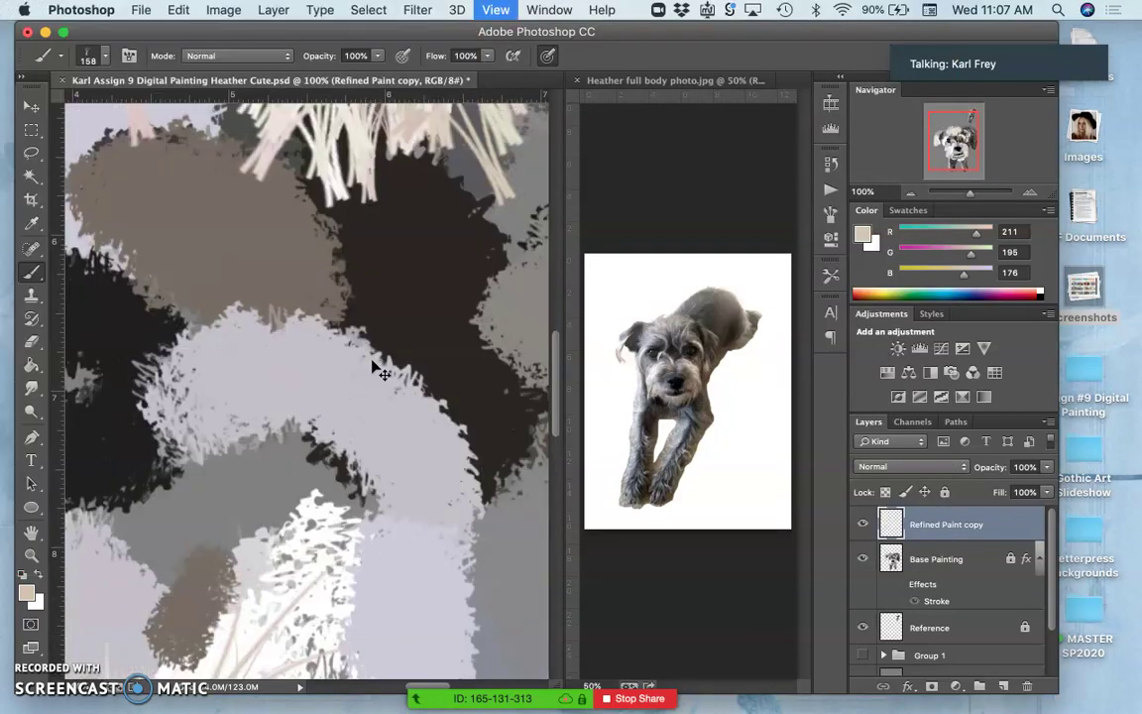
pyautogui.moveTo(414, 299); pyautogui.dragTo(205, 411)
pyautogui.moveTo(346, 324); pyautogui.dragTo(173, 378)
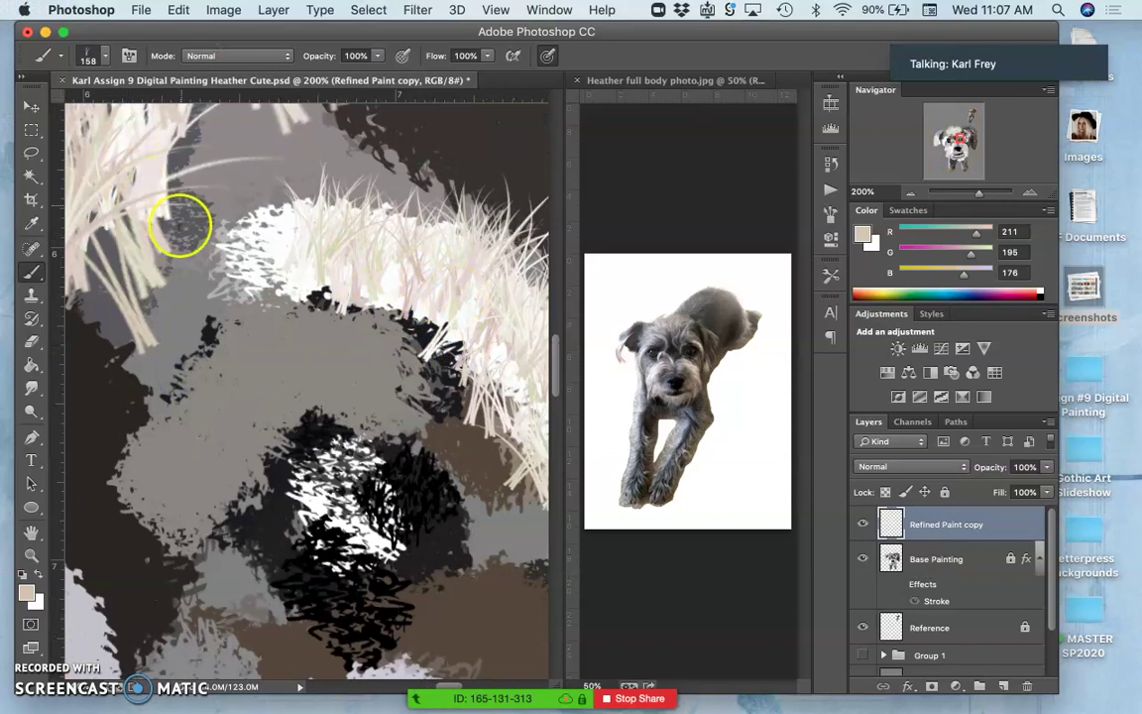
pyautogui.moveTo(406, 430)
pyautogui.mouseDown()
pyautogui.moveTo(313, 425)
pyautogui.moveTo(332, 356)
pyautogui.mouseUp()
pyautogui.press('super+minus')
pyautogui.press('super+minus')
pyautogui.press('super+minus')
pyautogui.press('super+minus')
pyautogui.press('super+minus')
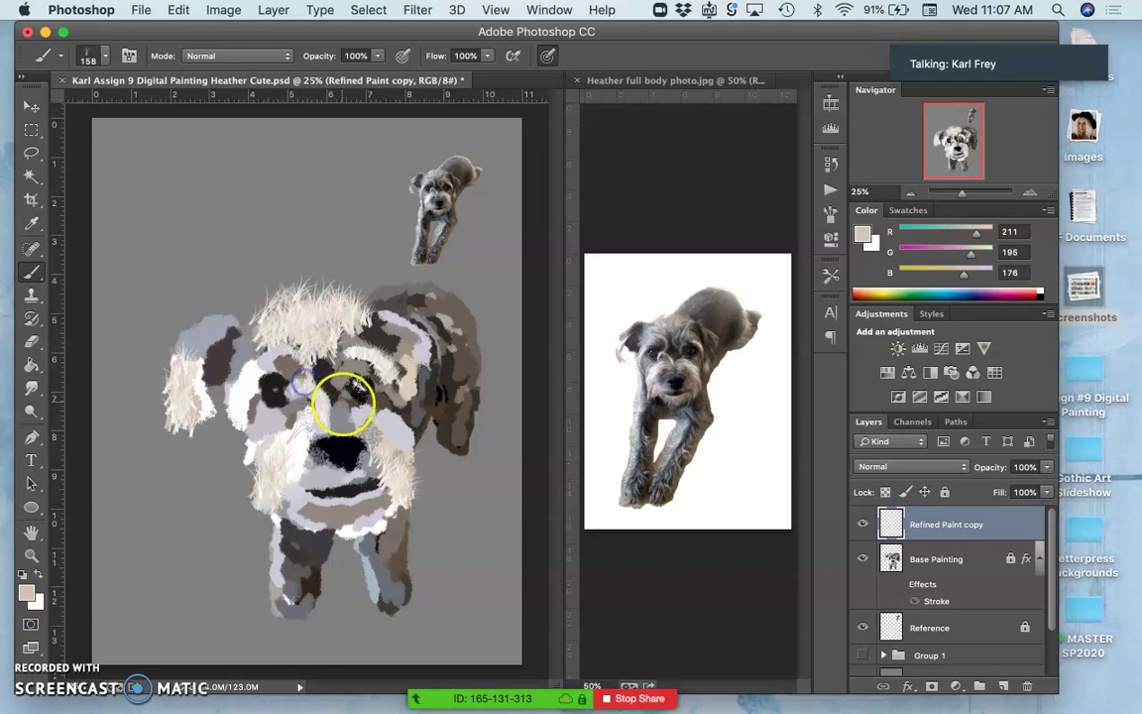
# Step: Sample dark brown and mid-grey from the painting and add small fur strokes below the forehead fringe and between the eyes
pyautogui.keyDown('alt'); pyautogui.click(334, 303); pyautogui.keyUp('alt')
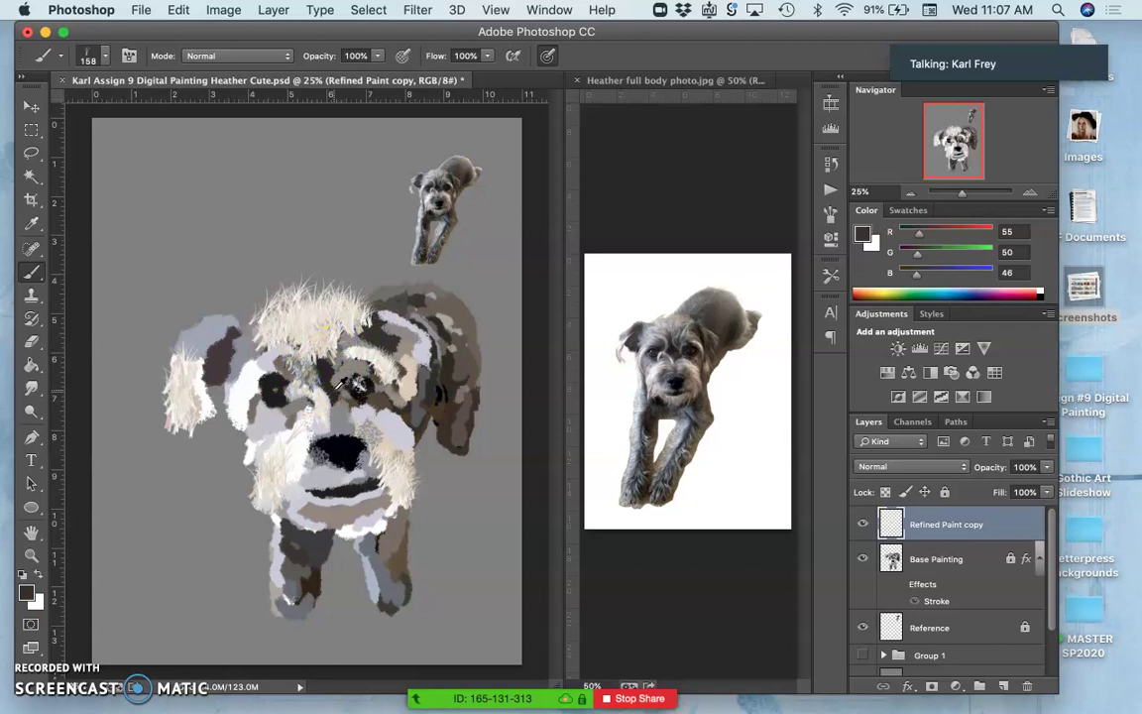
pyautogui.keyDown('alt'); pyautogui.click(305, 381); pyautogui.keyUp('alt')
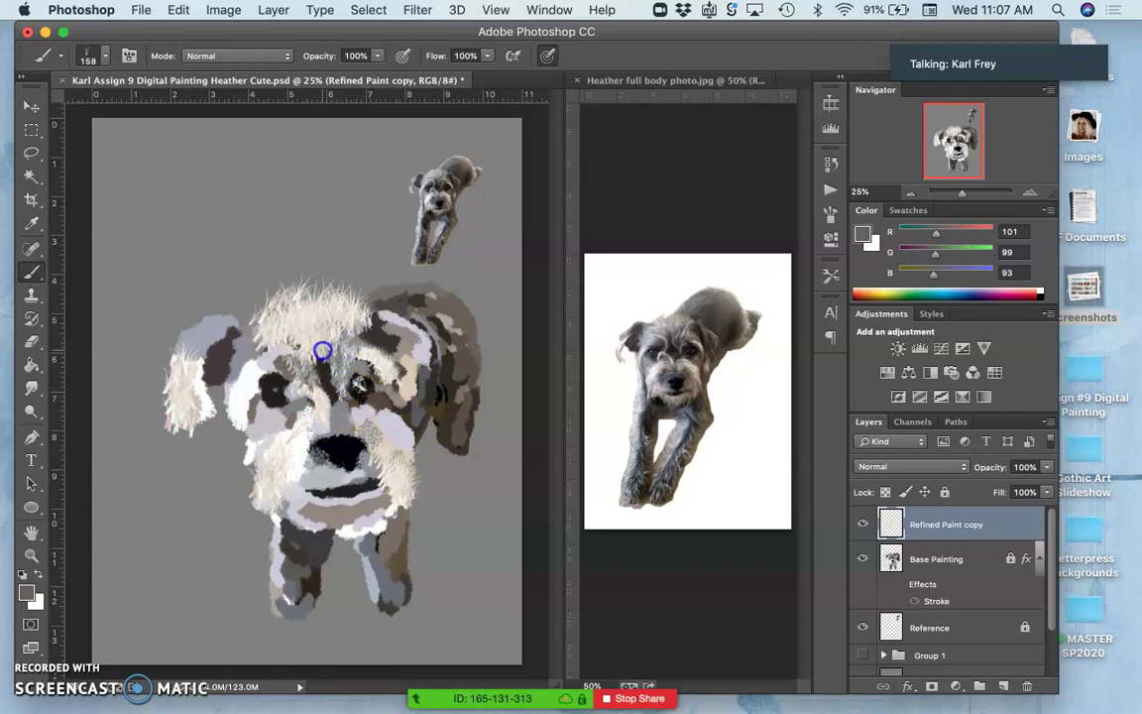
pyautogui.press('super+plus')
pyautogui.press('super+plus')
pyautogui.press('super+plus')
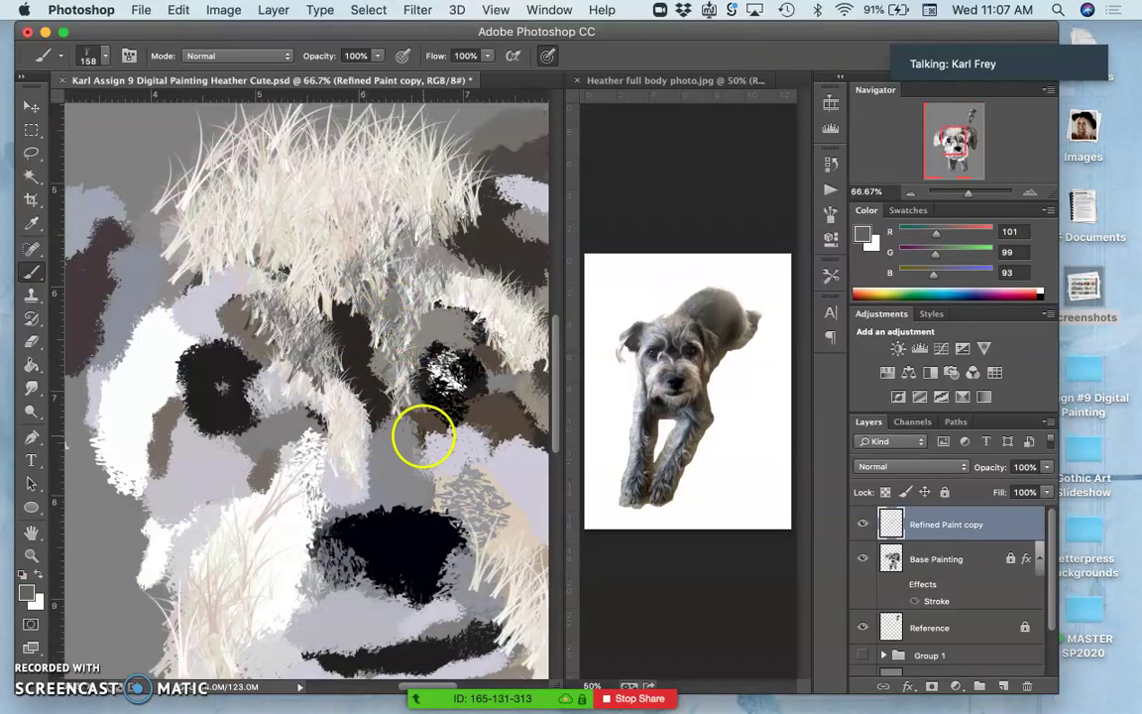
# Step: Toggle the Refined Paint copy layer's visibility to compare the face with and without the fur strokes
pyautogui.click(861, 524)
pyautogui.click(861, 524)
pyautogui.click(861, 524)
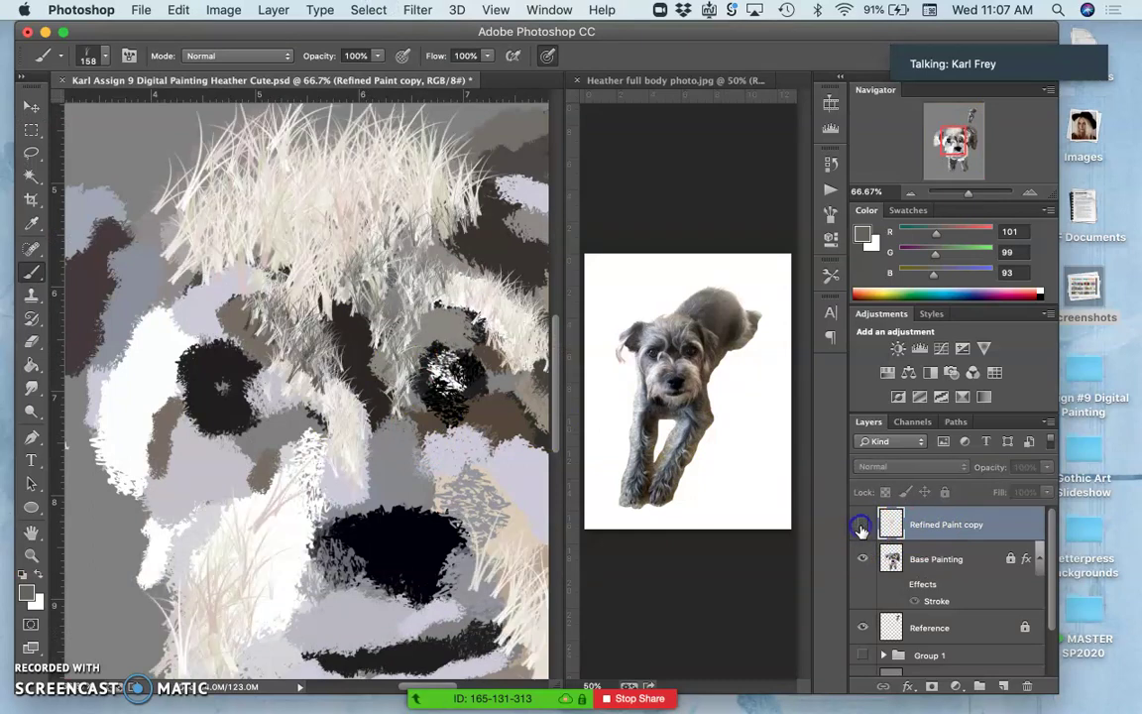
pyautogui.click(861, 524)
pyautogui.click(861, 524)
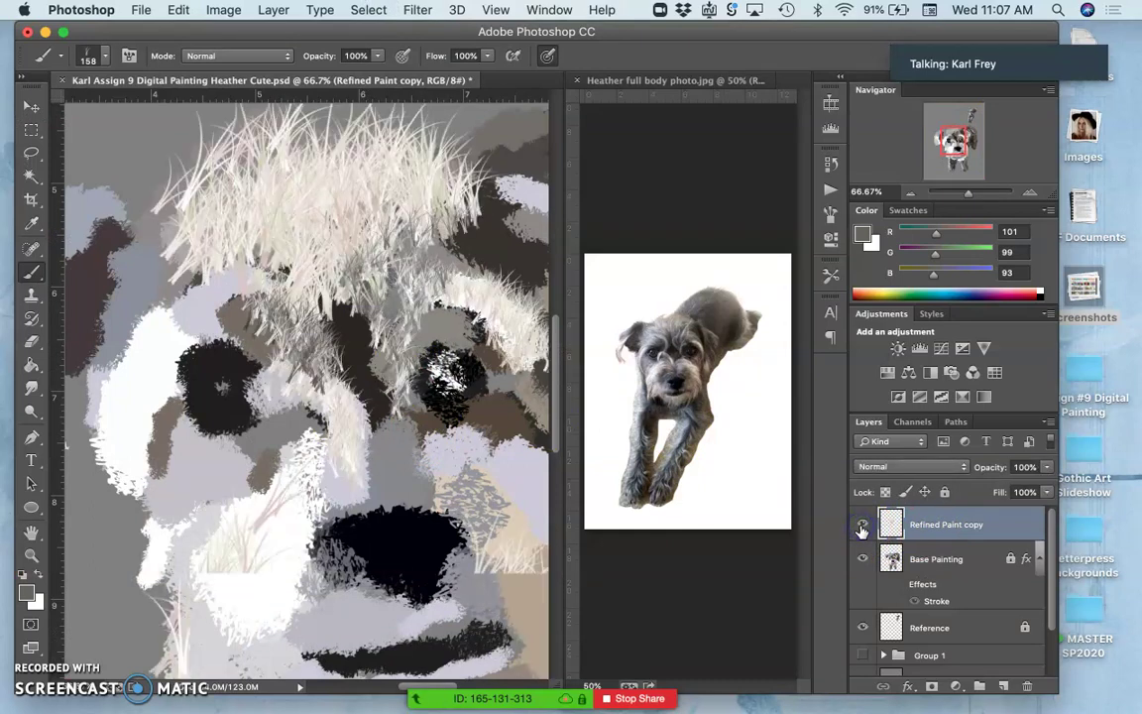
# Step: Try a lower opacity on the Refined Paint copy layer and restore it to 100%
pyautogui.click(1046, 466)
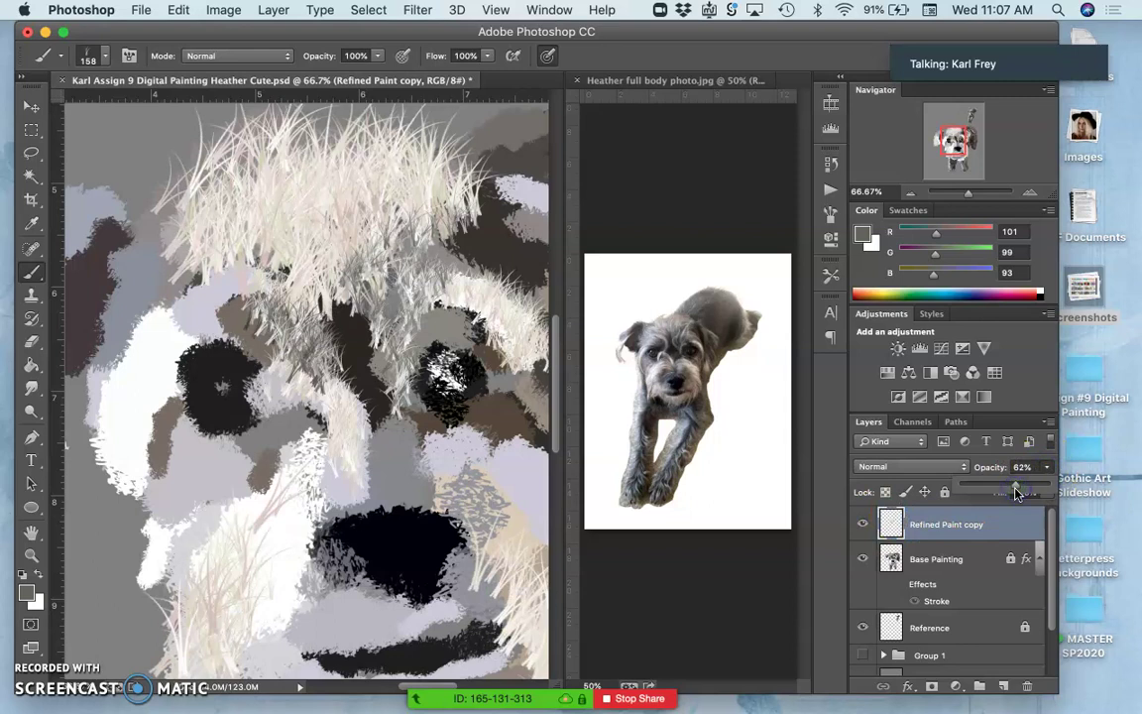
pyautogui.moveTo(1025, 490)
pyautogui.mouseDown()
pyautogui.moveTo(998, 495)
pyautogui.moveTo(1022, 484)
pyautogui.mouseUp()
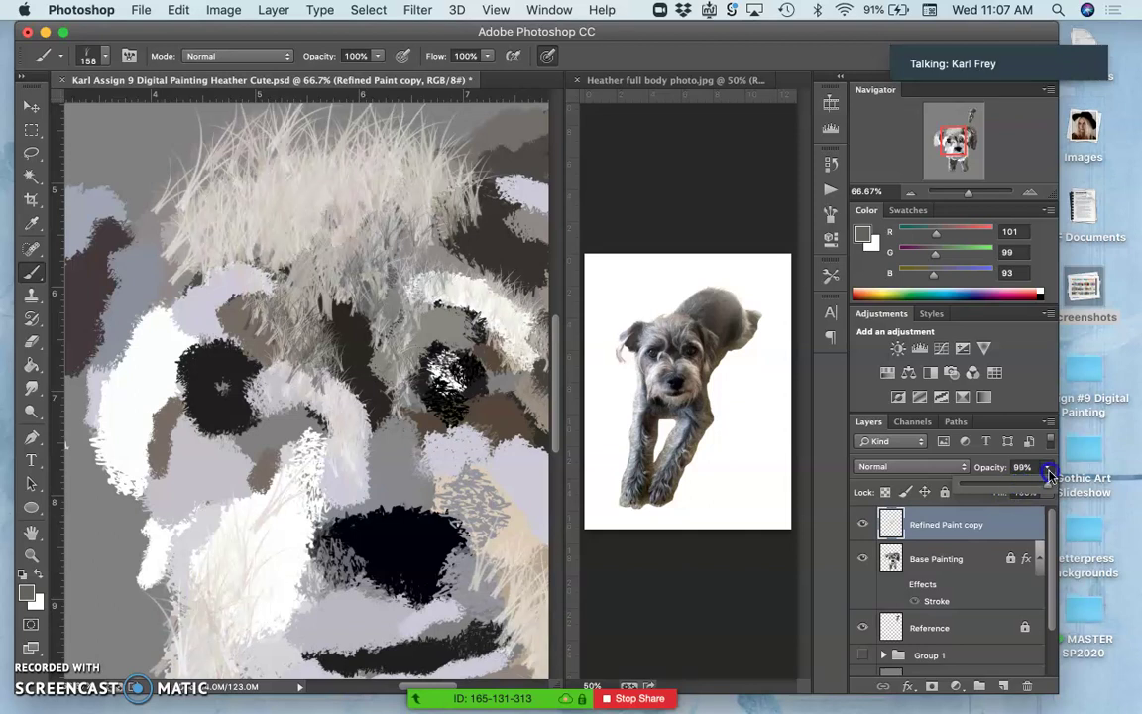
pyautogui.click(624, 474)
pyautogui.press('super+minus')
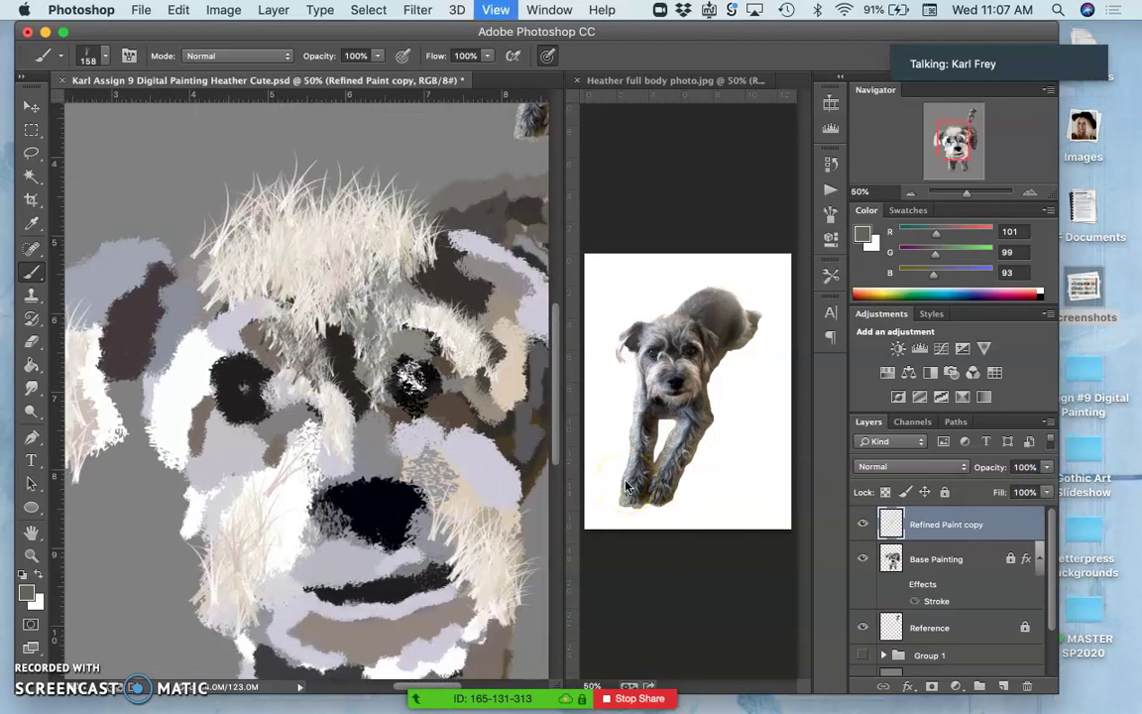
pyautogui.press('super+minus')
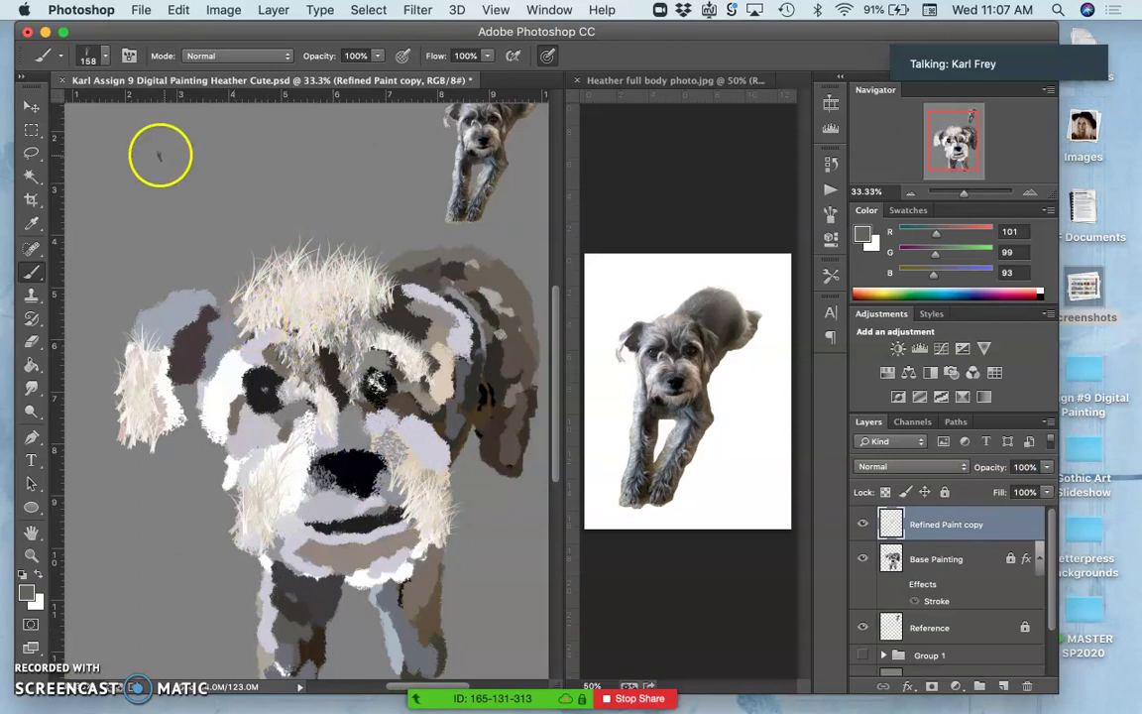
# Step: Choose the 954 px scribble-textured brush tip and test it with a grey stamp above the dog's head
pyautogui.click(99, 54)
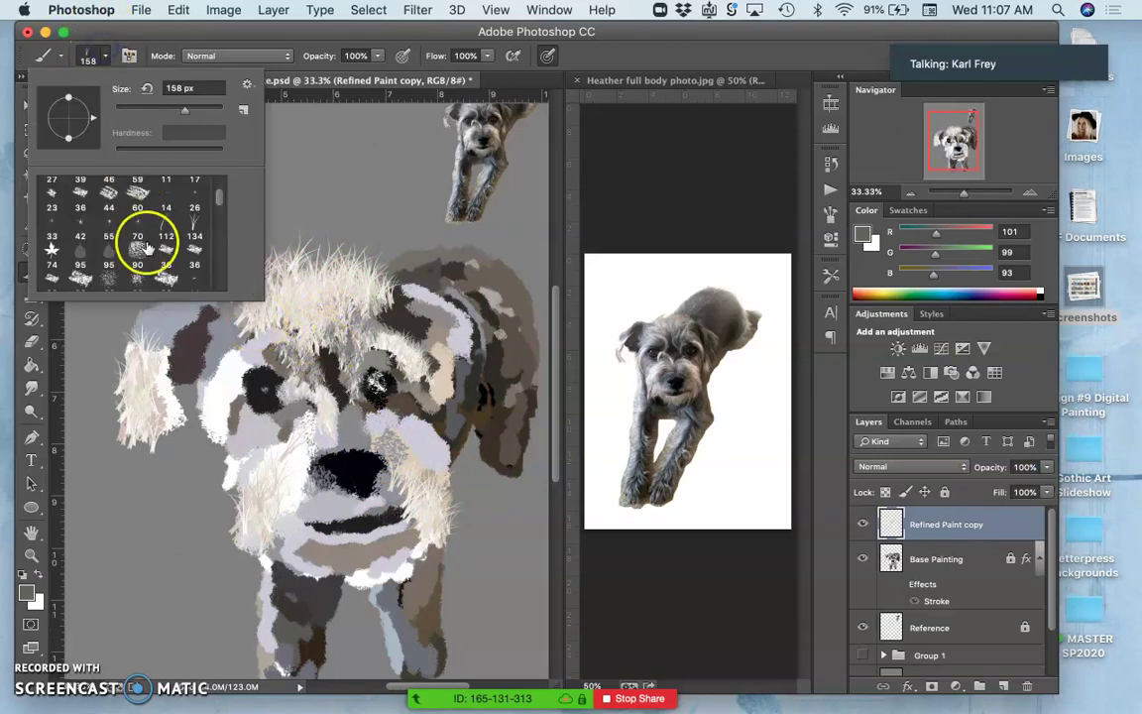
pyautogui.scroll(-10, 144, 247)
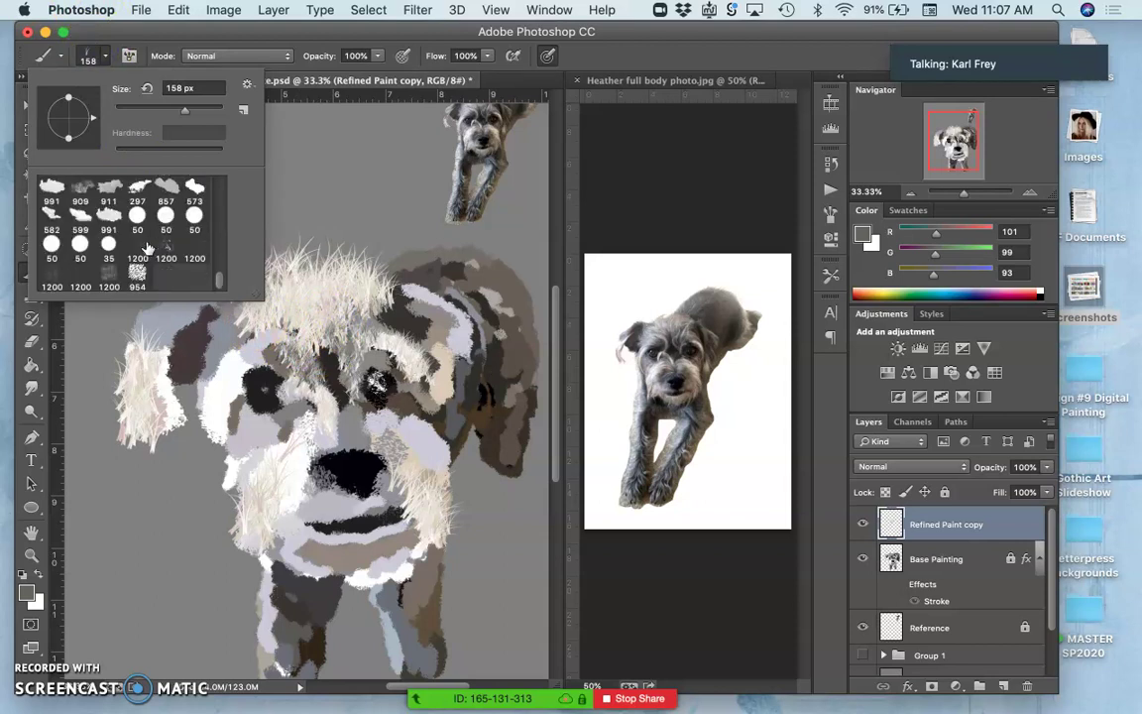
pyautogui.click(138, 276)
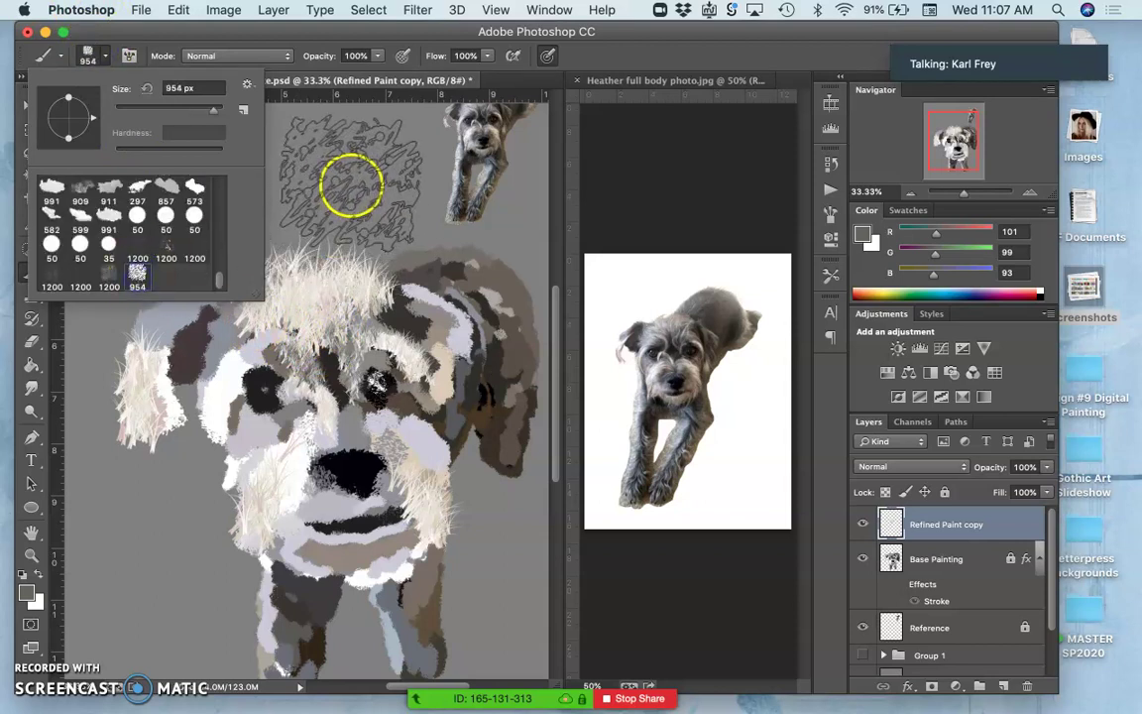
pyautogui.click(355, 192)
pyautogui.click(348, 328)
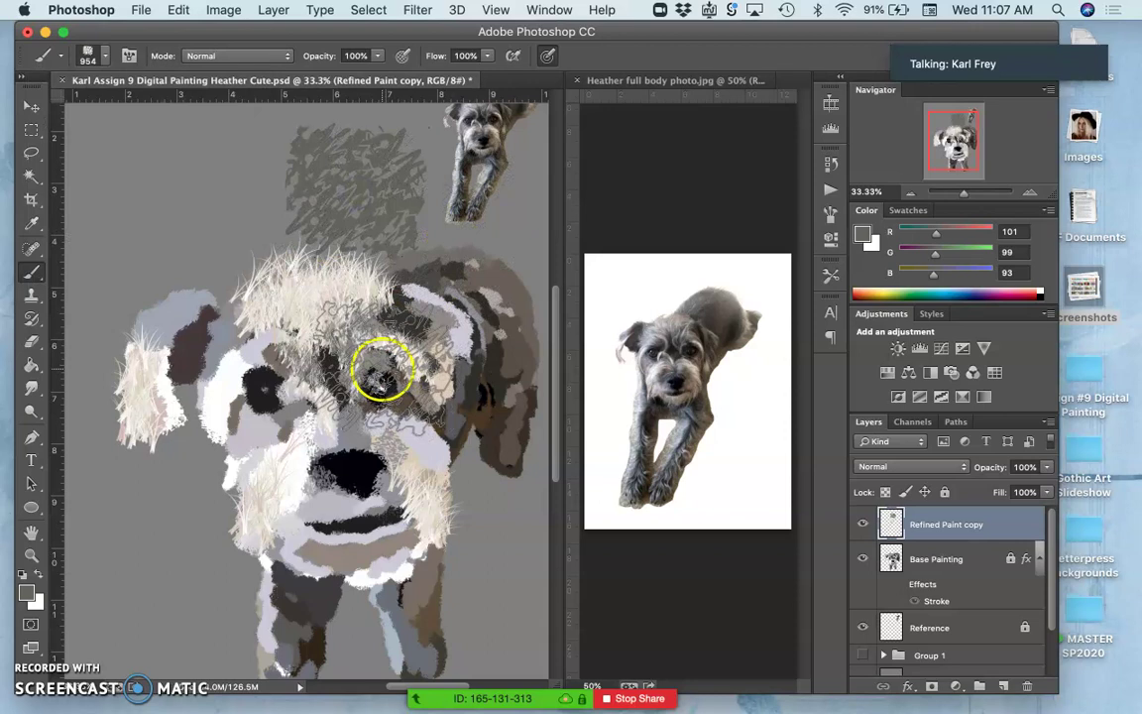
# Step: Undo the test stamp and set the brush's Shape Dynamics to 11% size jitter, 17% angle jitter and 93% roundness jitter, undoing the trial stroke
pyautogui.hotkey('ctrl', 'z')
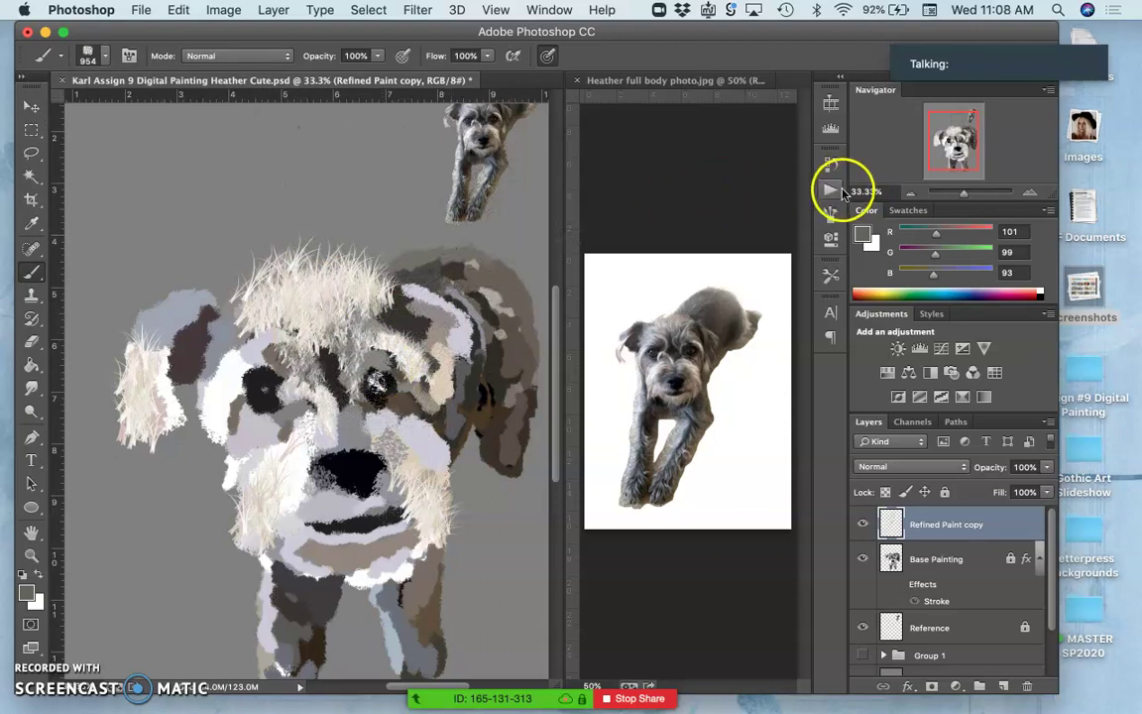
pyautogui.click(833, 213)
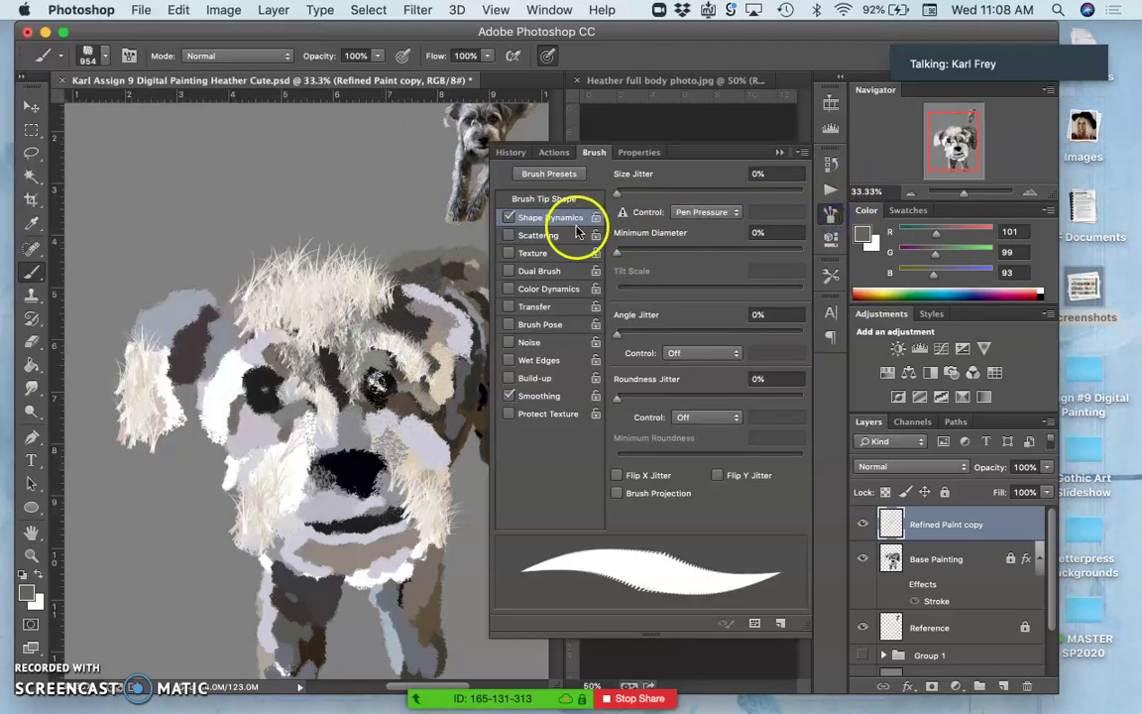
pyautogui.moveTo(628, 339); pyautogui.dragTo(647, 339)
pyautogui.moveTo(616, 397); pyautogui.dragTo(758, 398)
pyautogui.click(761, 383)
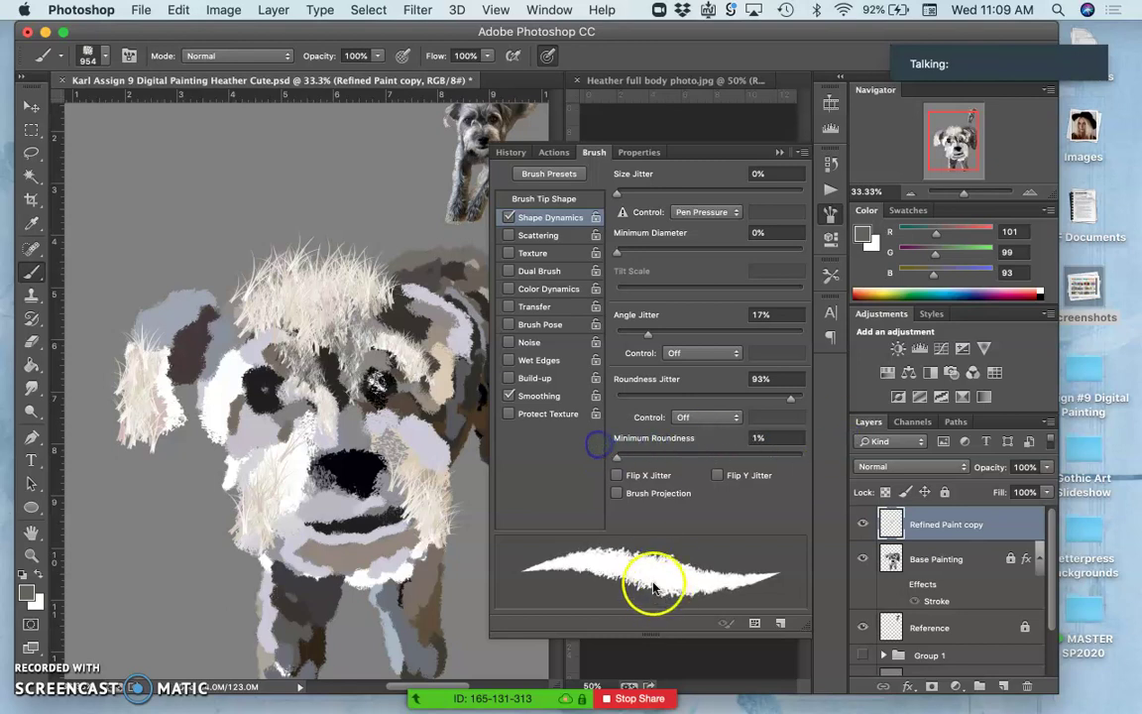
pyautogui.moveTo(615, 194); pyautogui.dragTo(637, 198)
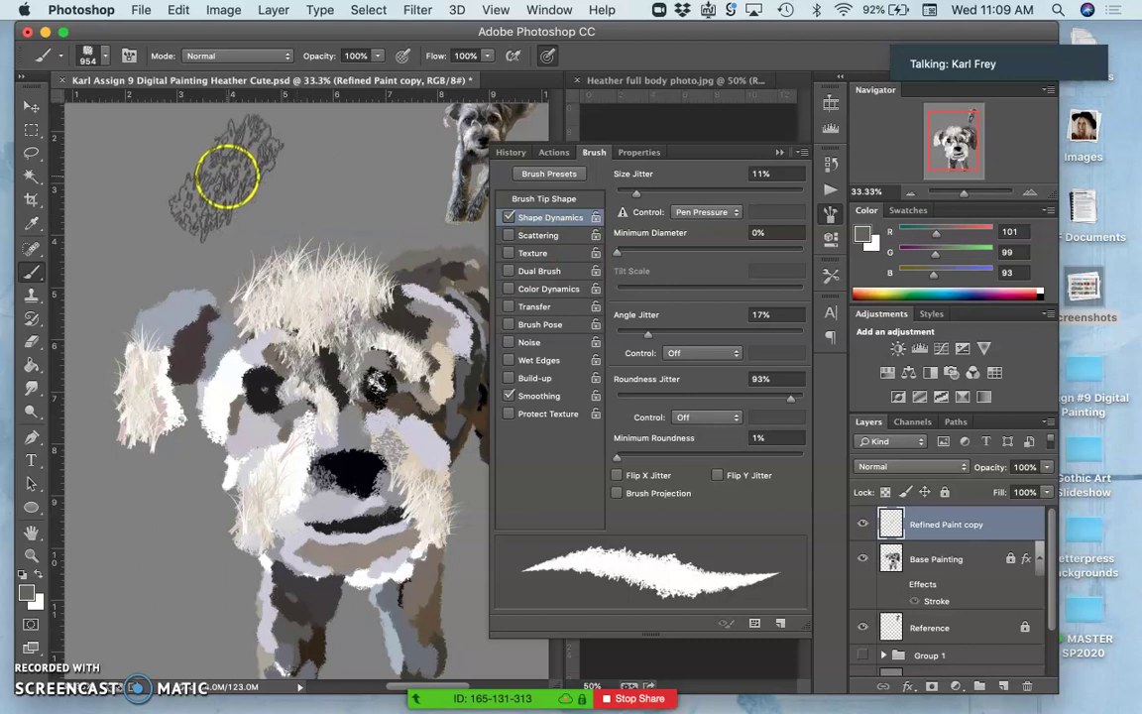
pyautogui.moveTo(187, 178)
pyautogui.mouseDown()
pyautogui.moveTo(349, 204)
pyautogui.moveTo(436, 380)
pyautogui.mouseUp()
pyautogui.press('super+z')
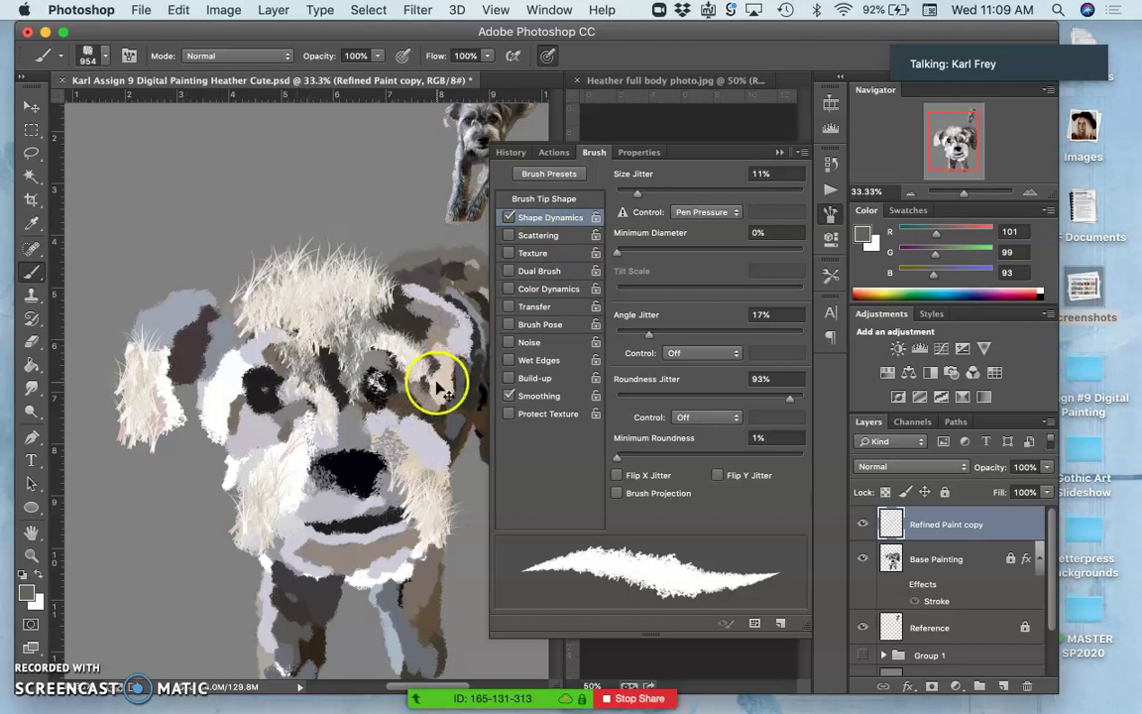
# Step: Enable Texture for the scribble brush and try it in grey above the dog's head, undoing the test strokes
pyautogui.click(508, 253)
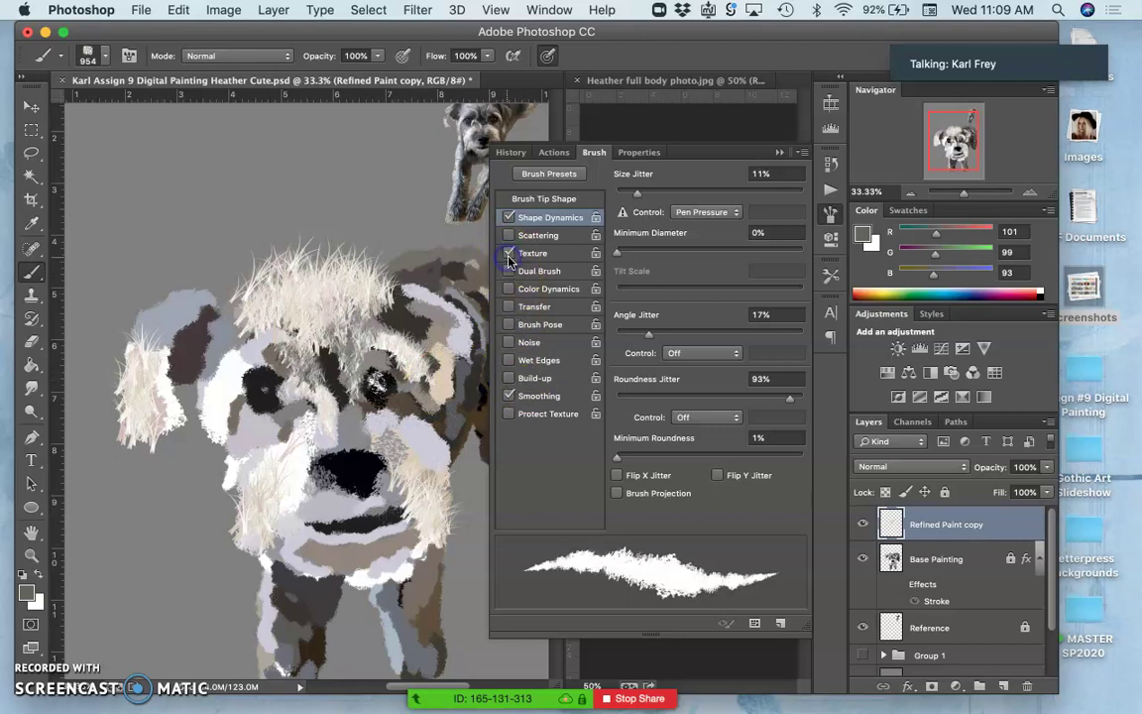
pyautogui.moveTo(163, 179); pyautogui.dragTo(369, 265)
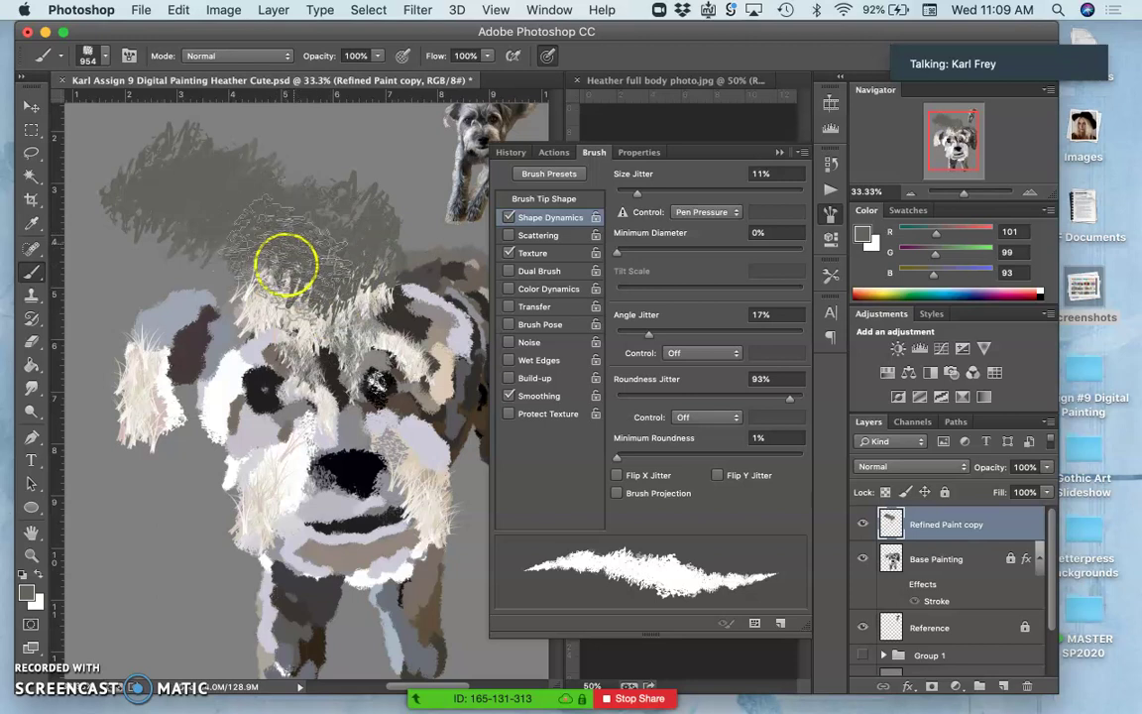
pyautogui.press('super+z')
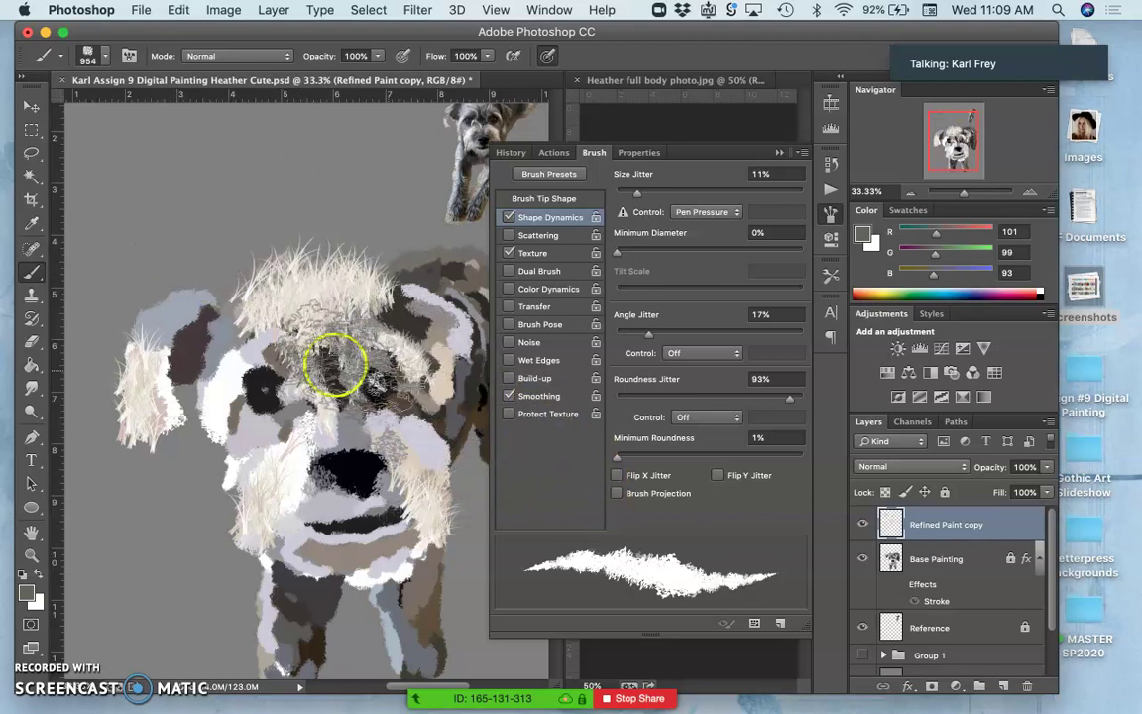
pyautogui.click(779, 151)
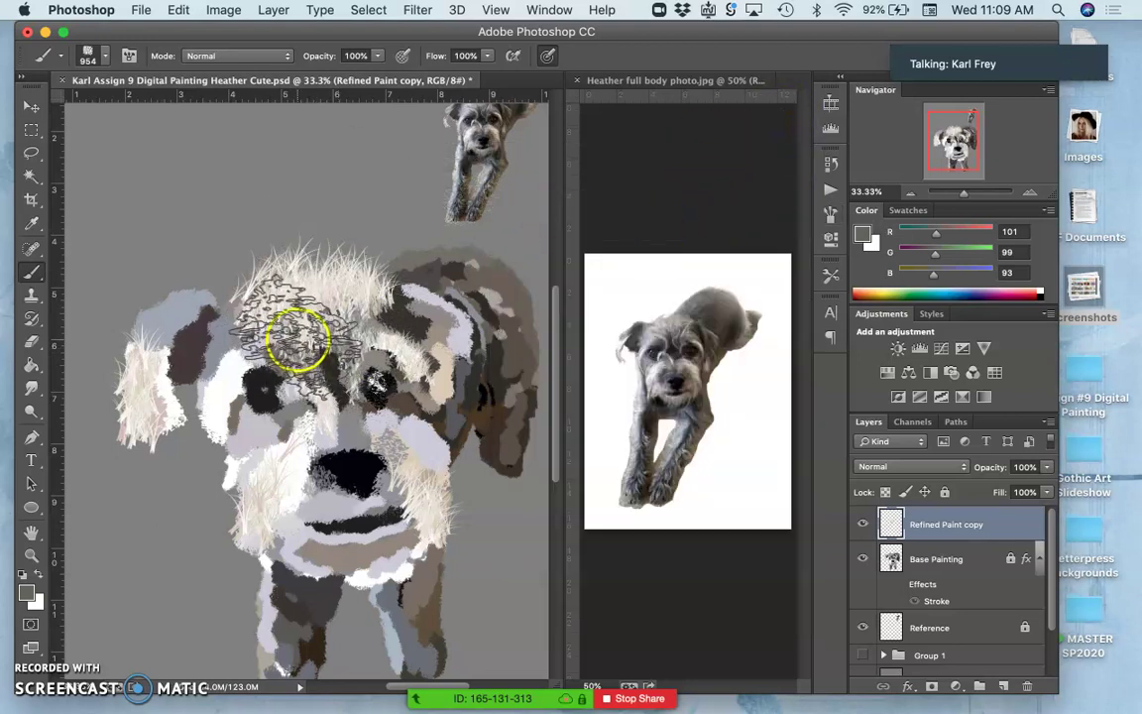
# Step: Reduce the scribble brush size to 125 px and its opacity to 66%
pyautogui.click(99, 54)
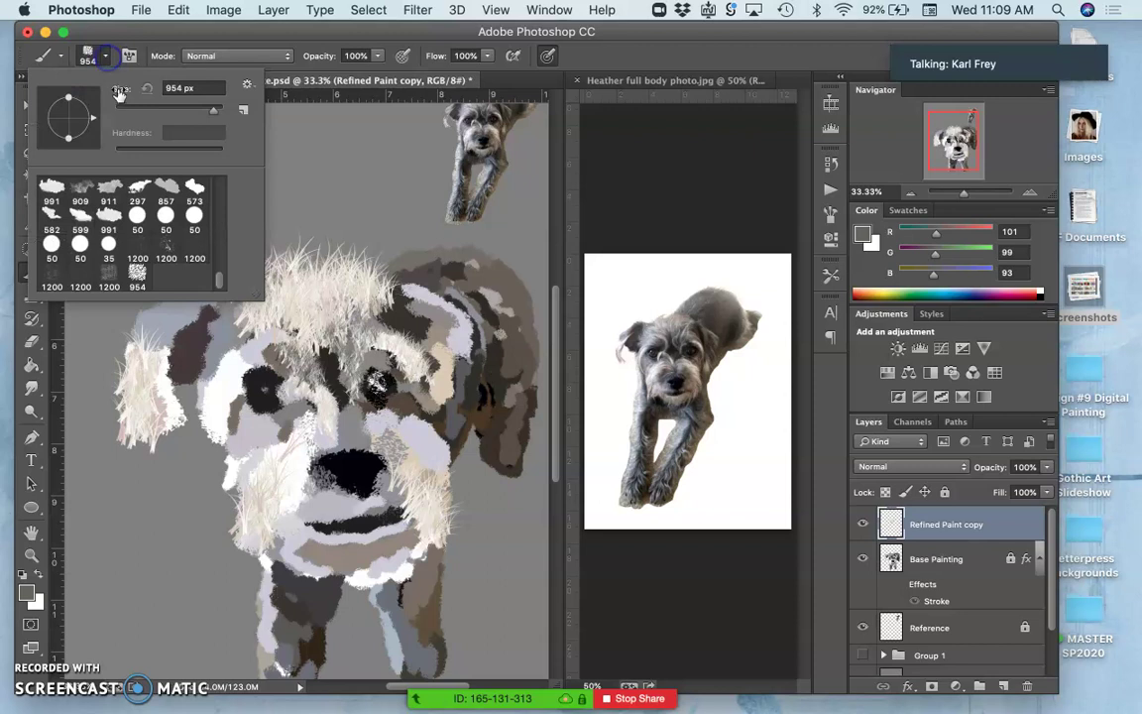
pyautogui.click(165, 107)
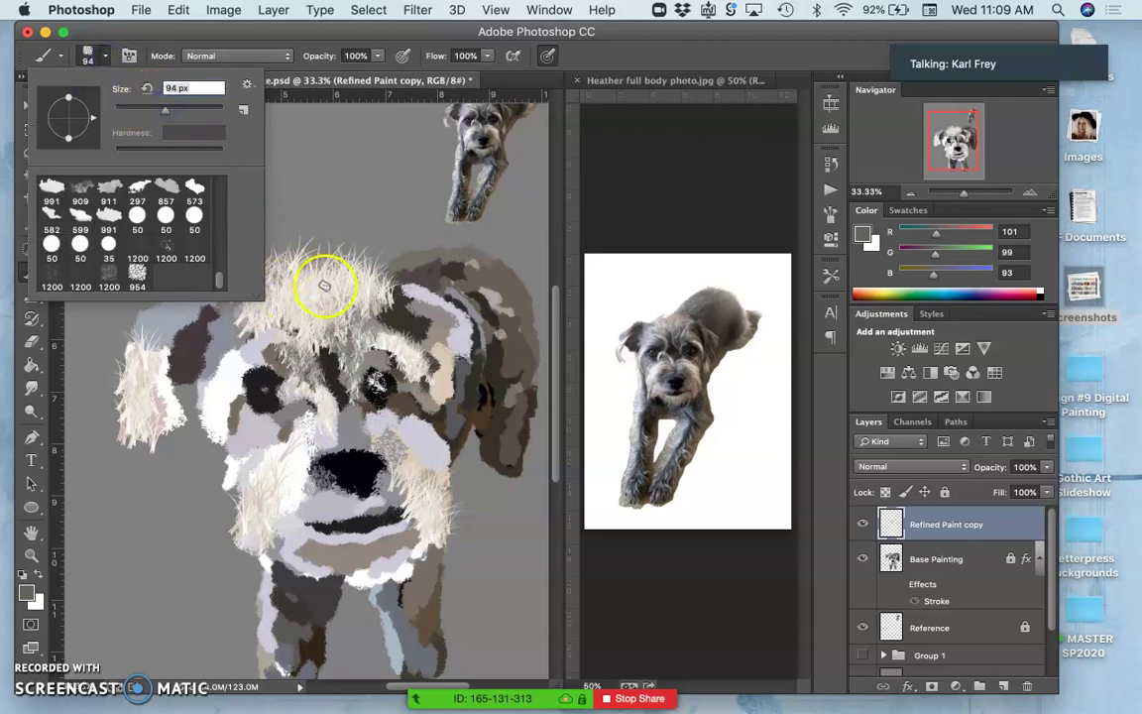
pyautogui.click(175, 110)
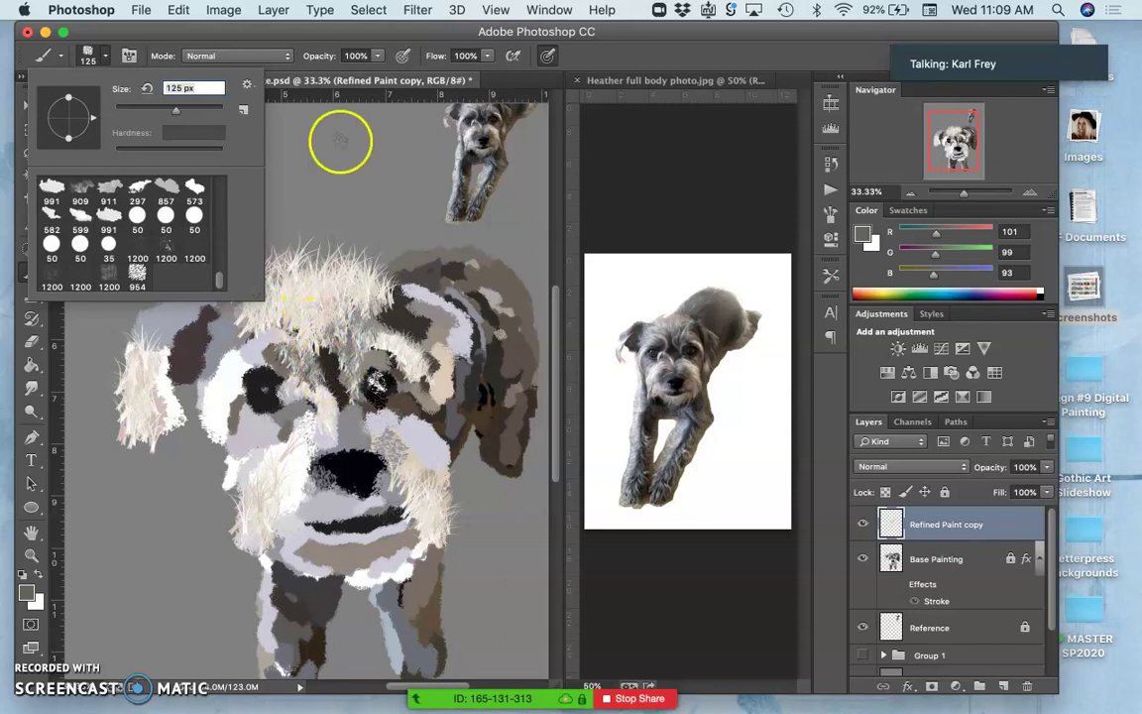
pyautogui.click(377, 57)
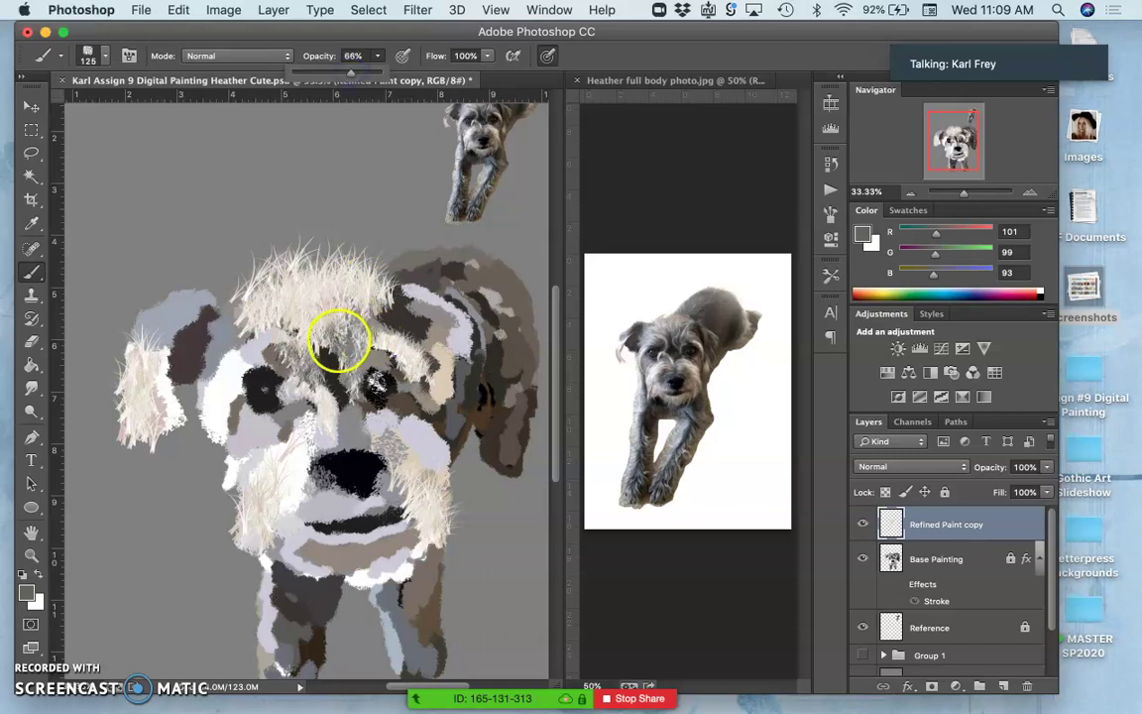
# Step: Paint short textured strokes between the eyes and on the upper nose bridge with greys and dark browns sampled from the painting
pyautogui.moveTo(315, 373)
pyautogui.mouseDown()
pyautogui.moveTo(348, 400)
pyautogui.moveTo(290, 391)
pyautogui.moveTo(298, 371)
pyautogui.moveTo(349, 393)
pyautogui.moveTo(366, 384)
pyautogui.moveTo(330, 372)
pyautogui.mouseUp()
pyautogui.keyDown('alt'); pyautogui.click(330, 371); pyautogui.keyUp('alt')
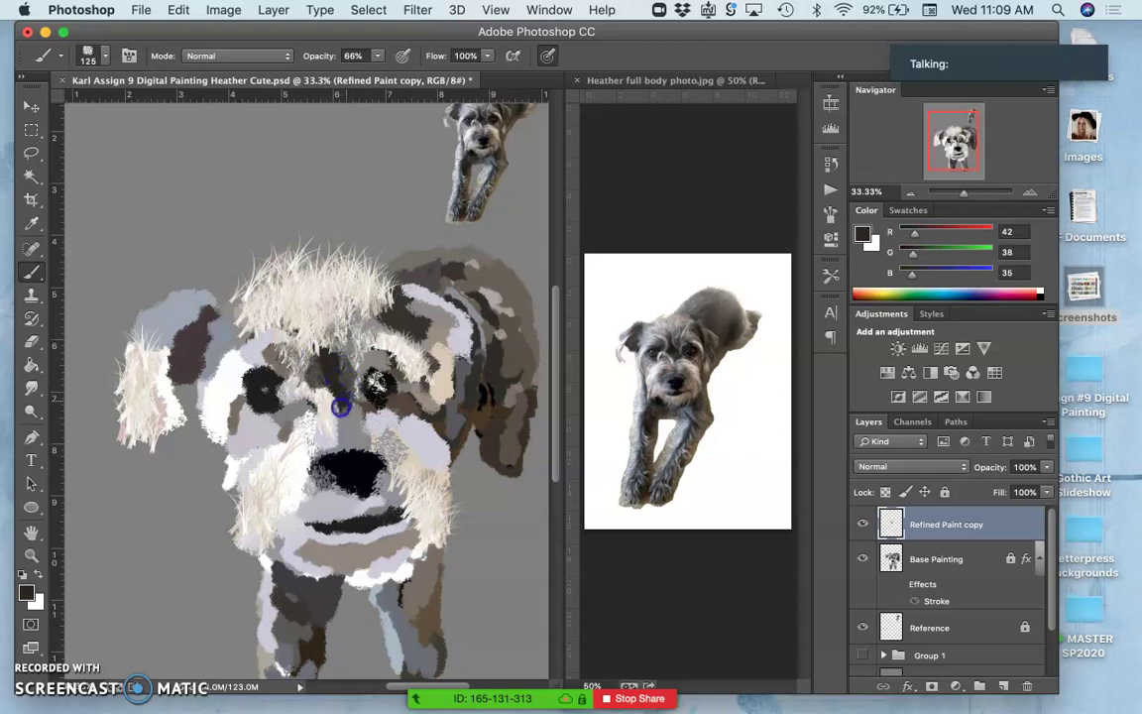
pyautogui.keyDown('alt'); pyautogui.click(347, 423); pyautogui.keyUp('alt')
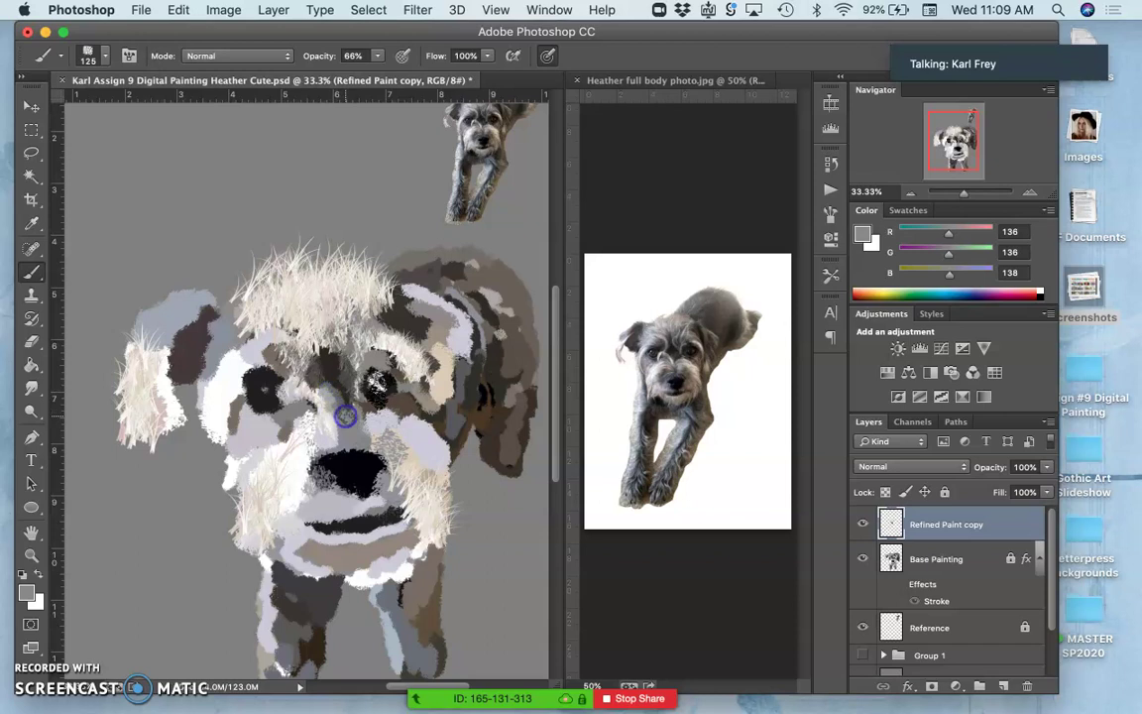
pyautogui.press('super+equal')
pyautogui.press('super+equal')
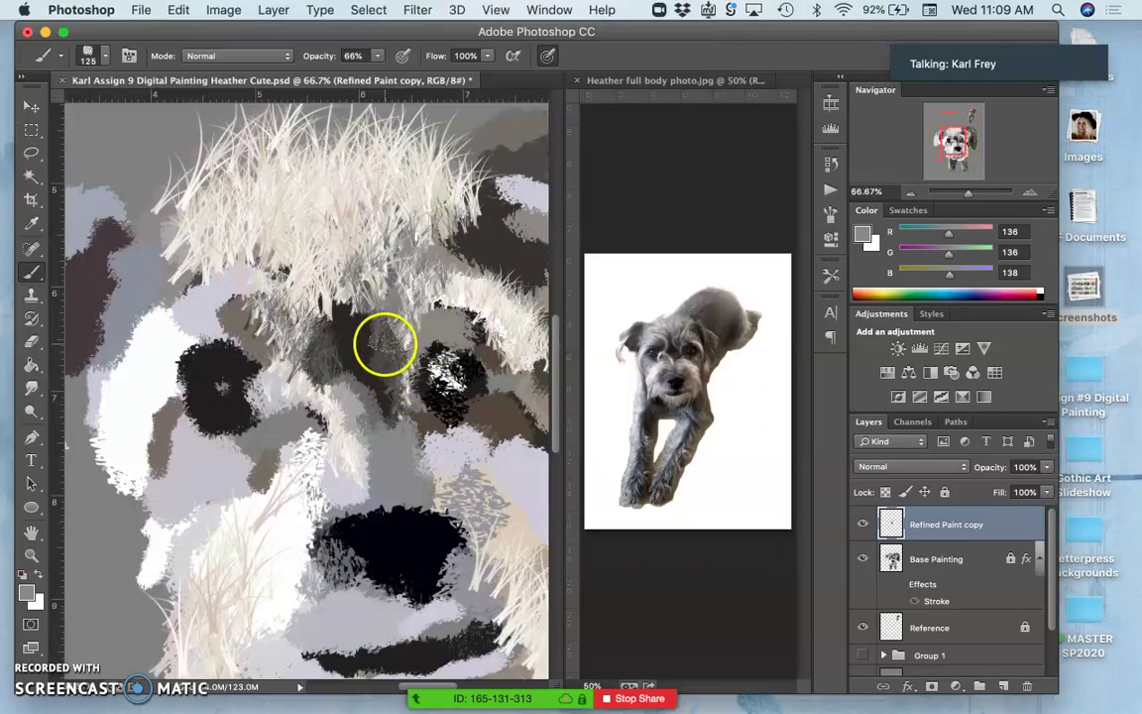
pyautogui.moveTo(392, 445)
pyautogui.mouseDown()
pyautogui.moveTo(349, 276)
pyautogui.moveTo(315, 258)
pyautogui.mouseUp()
pyautogui.keyDown('alt'); pyautogui.click(346, 280); pyautogui.keyUp('alt')
pyautogui.moveTo(355, 325); pyautogui.dragTo(356, 302)
pyautogui.keyDown('alt'); pyautogui.click(338, 238); pyautogui.keyUp('alt')
pyautogui.moveTo(339, 237); pyautogui.dragTo(352, 346)
pyautogui.keyDown('alt'); pyautogui.click(374, 368); pyautogui.keyUp('alt')
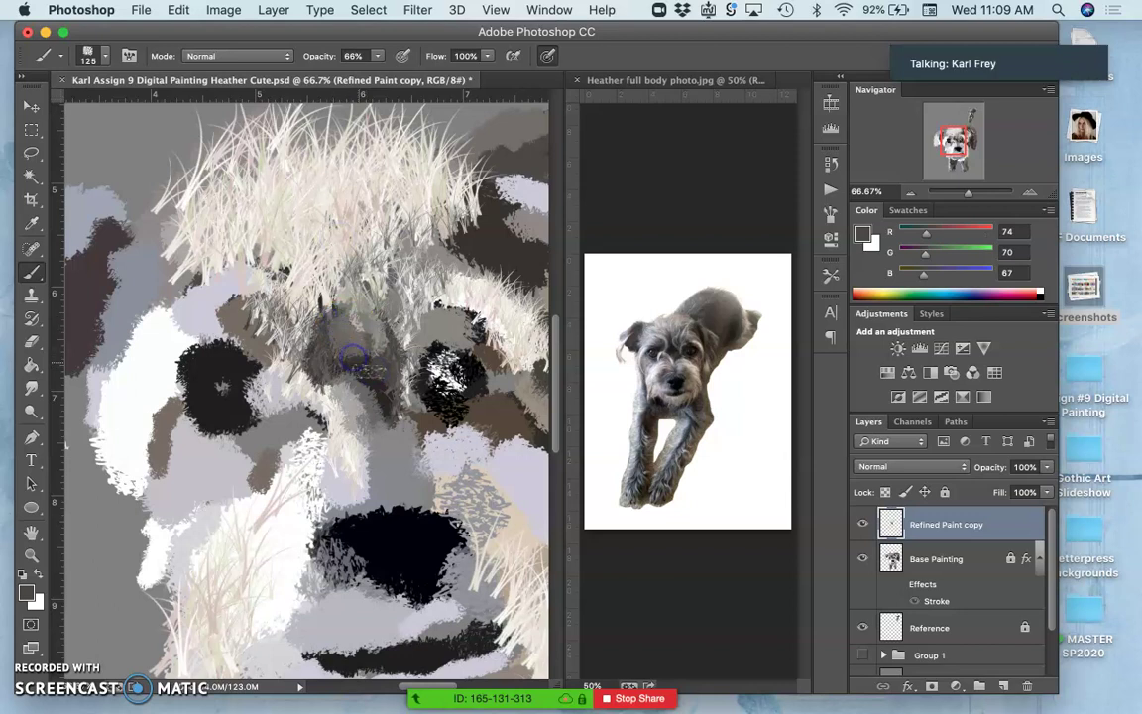
pyautogui.moveTo(353, 357)
pyautogui.mouseDown()
pyautogui.moveTo(351, 263)
pyautogui.moveTo(424, 373)
pyautogui.moveTo(436, 375)
pyautogui.moveTo(472, 358)
pyautogui.mouseUp()
# Step: Sample beige from the muzzle and pale beige from the brow, and paint them below the eye with the white highlight
pyautogui.keyDown('alt'); pyautogui.click(403, 527); pyautogui.keyUp('alt')
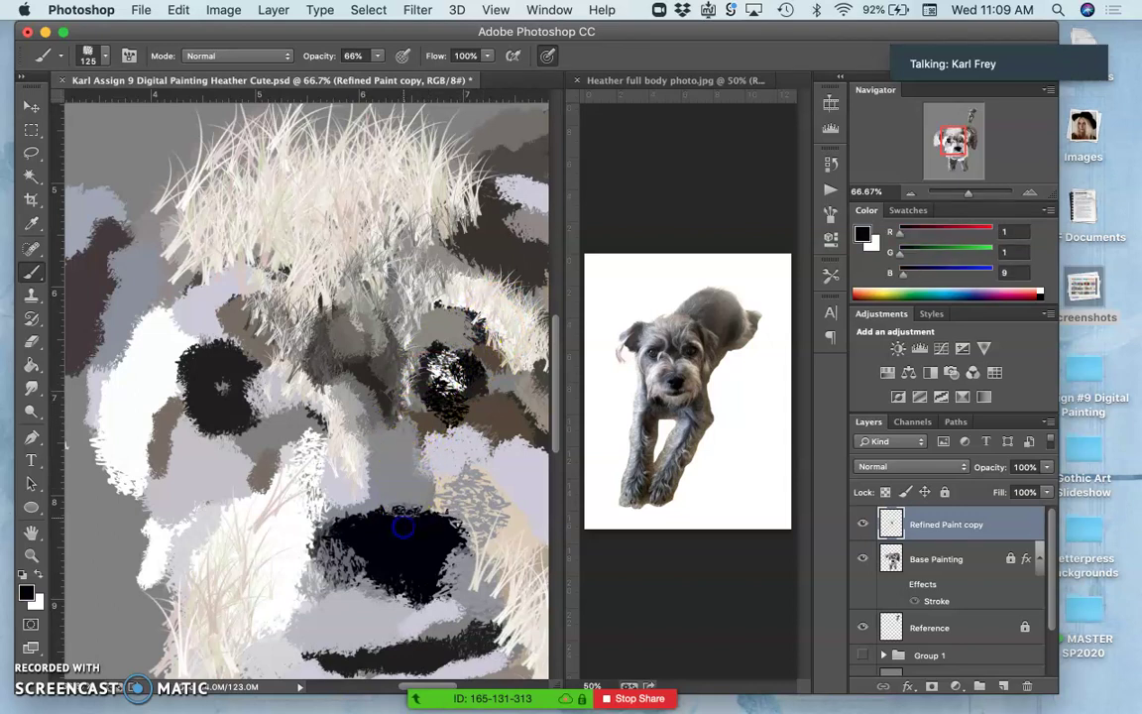
pyautogui.keyDown('alt'); pyautogui.click(459, 505); pyautogui.keyUp('alt')
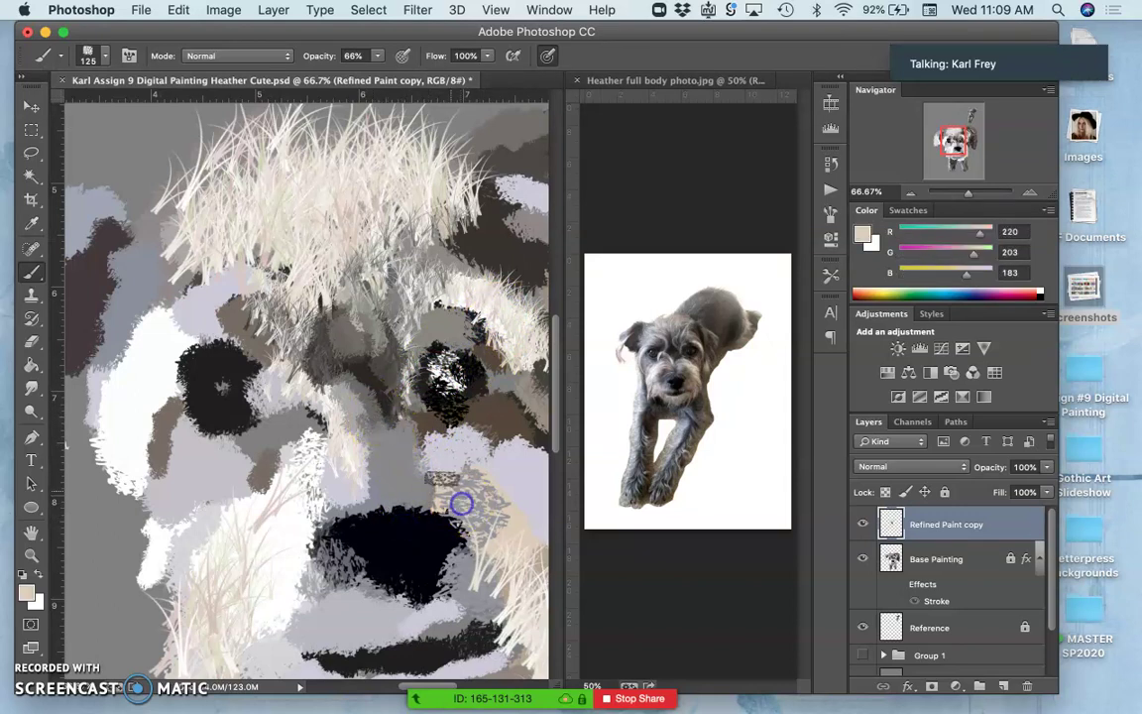
pyautogui.moveTo(431, 459)
pyautogui.mouseDown()
pyautogui.moveTo(390, 427)
pyautogui.moveTo(417, 406)
pyautogui.moveTo(427, 409)
pyautogui.moveTo(393, 433)
pyautogui.moveTo(394, 448)
pyautogui.moveTo(468, 443)
pyautogui.mouseUp()
pyautogui.keyDown('alt'); pyautogui.click(472, 294); pyautogui.keyUp('alt')
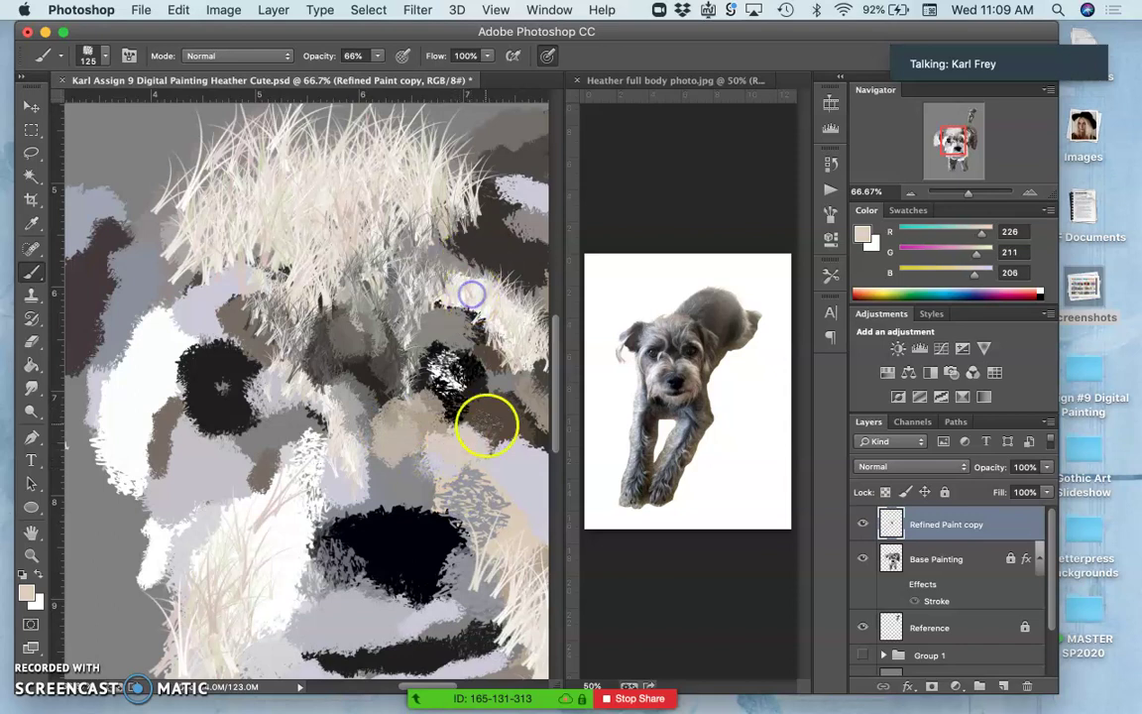
pyautogui.moveTo(488, 426)
pyautogui.mouseDown()
pyautogui.moveTo(515, 471)
pyautogui.moveTo(437, 445)
pyautogui.moveTo(467, 454)
pyautogui.moveTo(450, 473)
pyautogui.moveTo(512, 504)
pyautogui.mouseUp()
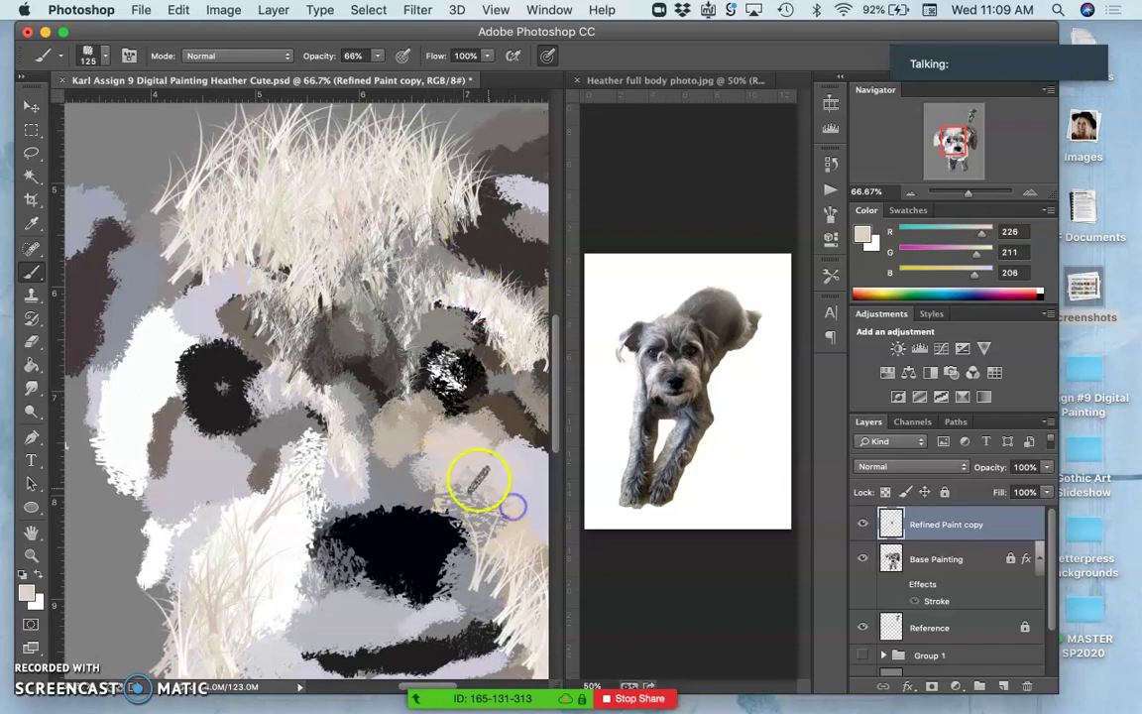
# Step: Lighten the cheek patch between that eye and the nose with pale grey and off-white tones sampled from the fur
pyautogui.keyDown('alt'); pyautogui.click(458, 285); pyautogui.keyUp('alt')
pyautogui.moveTo(471, 451)
pyautogui.mouseDown()
pyautogui.moveTo(524, 486)
pyautogui.moveTo(437, 443)
pyautogui.mouseUp()
pyautogui.keyDown('alt'); pyautogui.click(483, 309); pyautogui.keyUp('alt')
pyautogui.keyDown('alt'); pyautogui.click(172, 383); pyautogui.keyUp('alt')
pyautogui.moveTo(449, 469)
pyautogui.mouseDown()
pyautogui.moveTo(459, 451)
pyautogui.moveTo(526, 499)
pyautogui.mouseUp()
pyautogui.keyDown('alt'); pyautogui.click(496, 454); pyautogui.keyUp('alt')
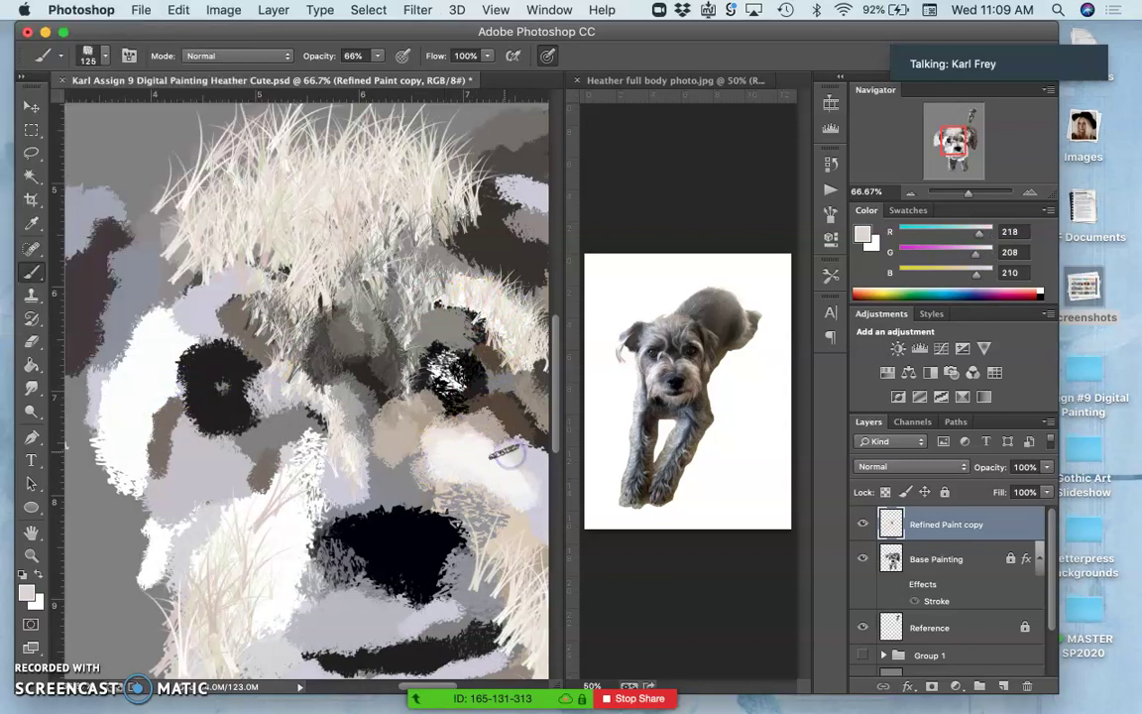
pyautogui.keyDown('alt'); pyautogui.click(319, 204); pyautogui.keyUp('alt')
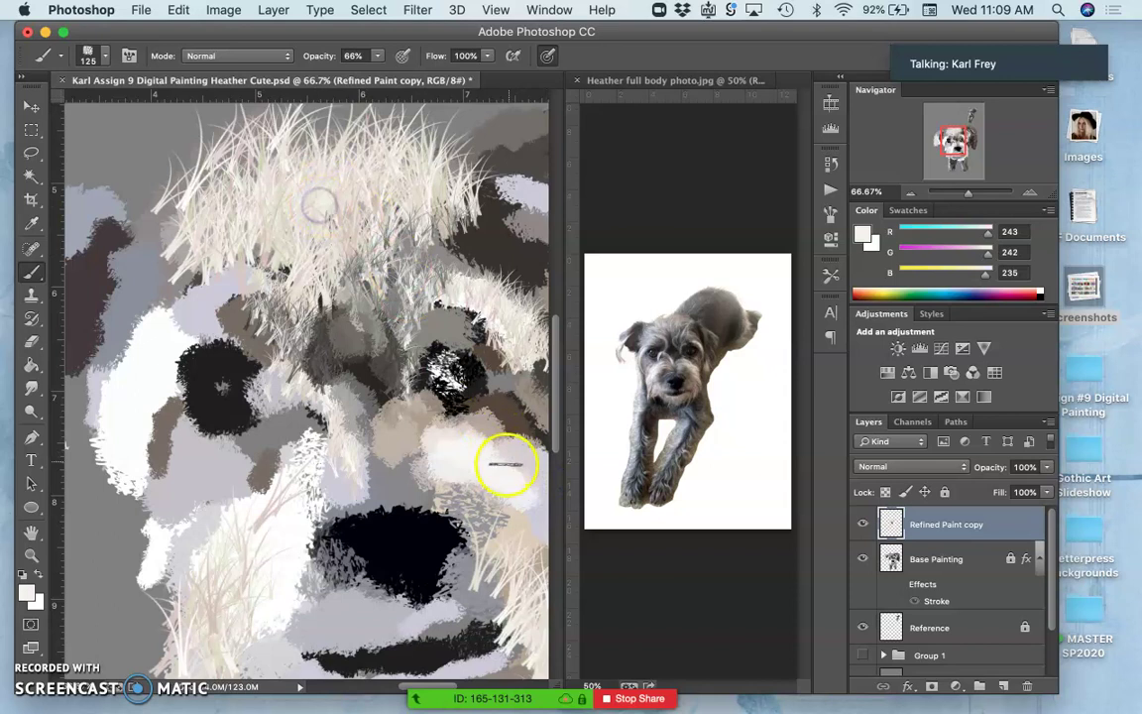
pyautogui.moveTo(504, 464); pyautogui.dragTo(552, 510)
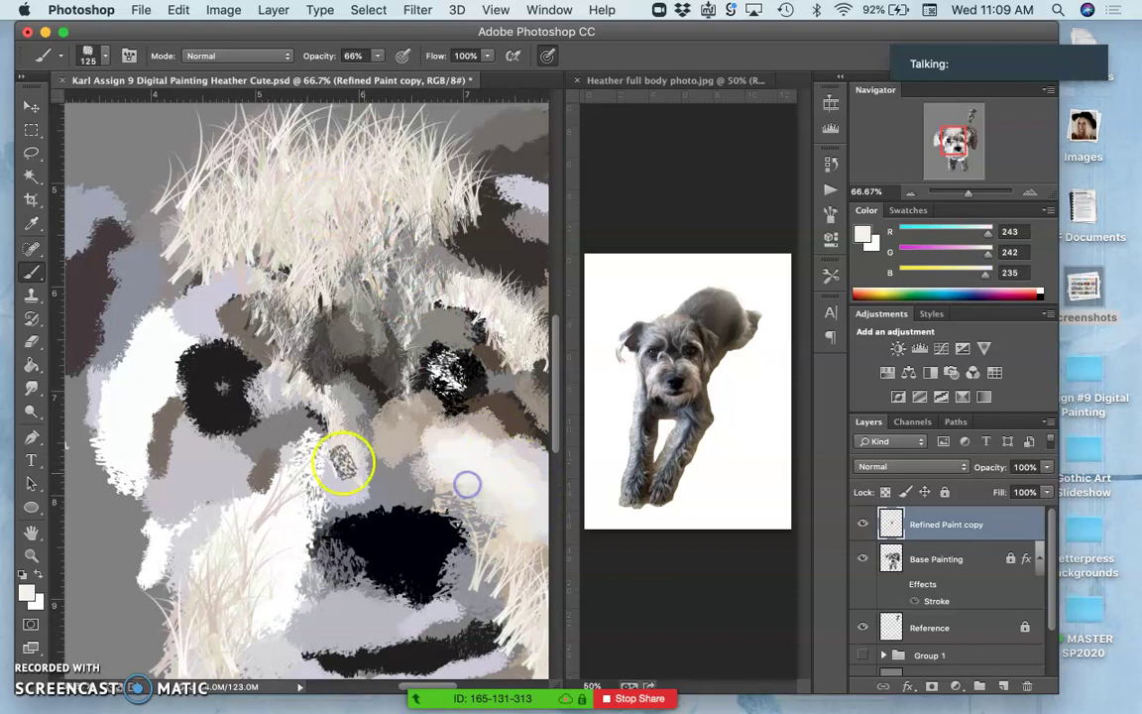
# Step: Reduce the brush size to 84 px and paint sampled grey and off-white strokes over the brow above the highlighted eye
pyautogui.click(100, 55)
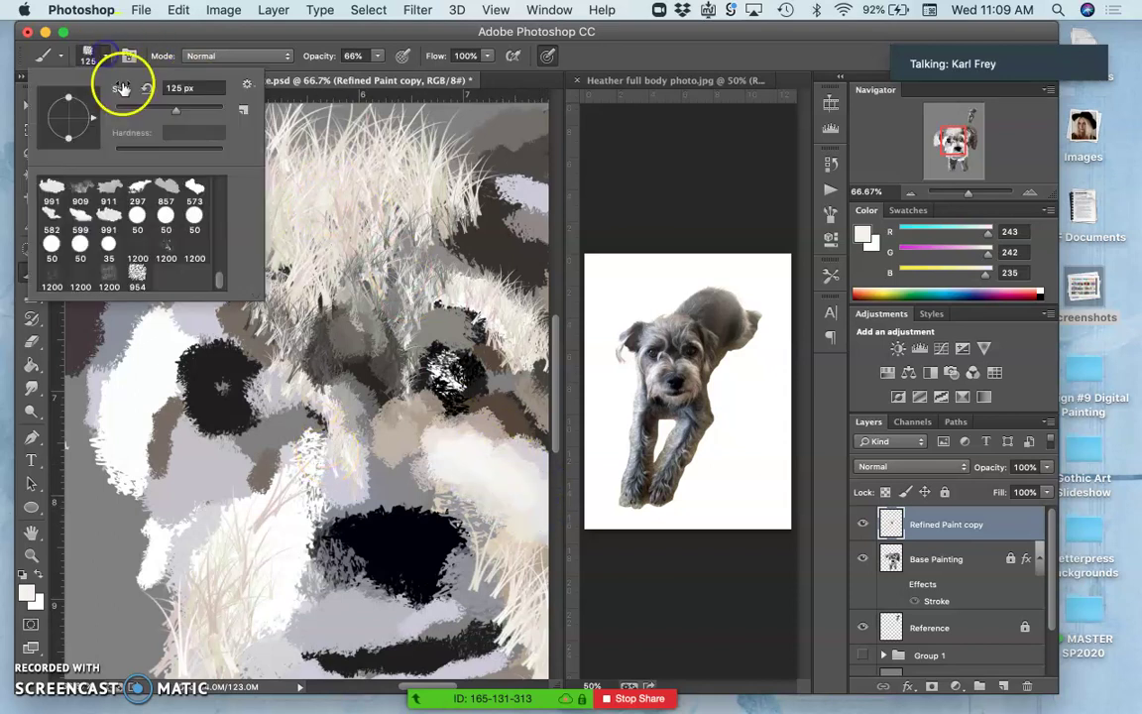
pyautogui.click(159, 110)
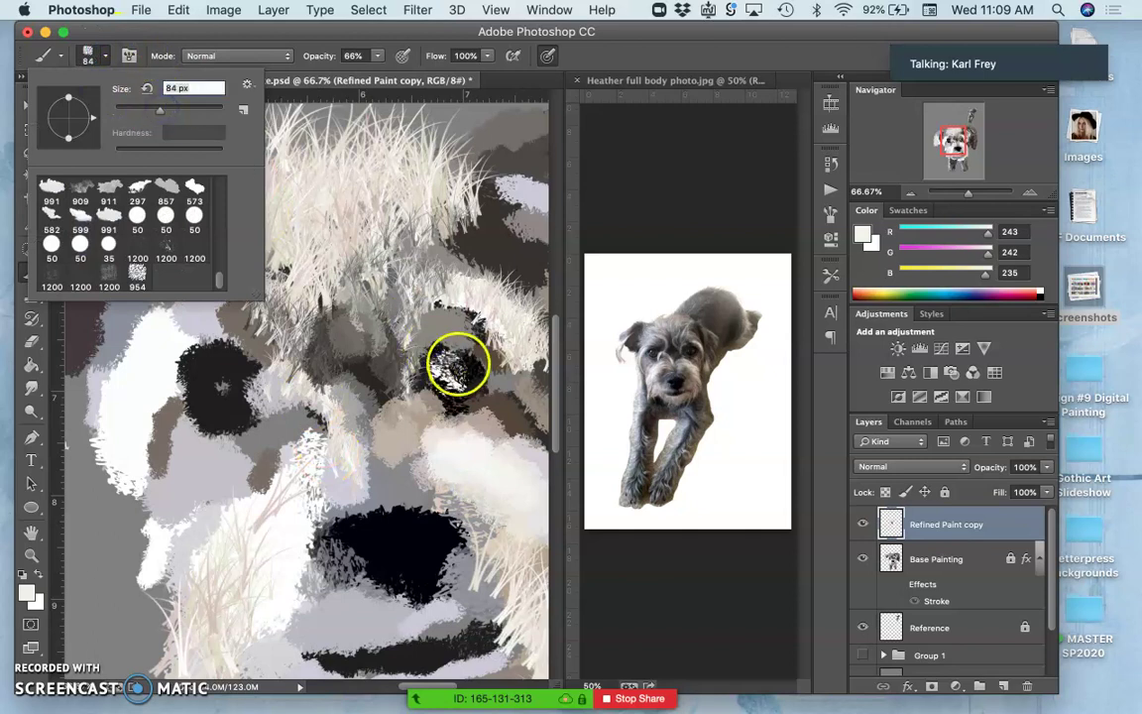
pyautogui.keyDown('alt'); pyautogui.click(441, 289); pyautogui.keyUp('alt')
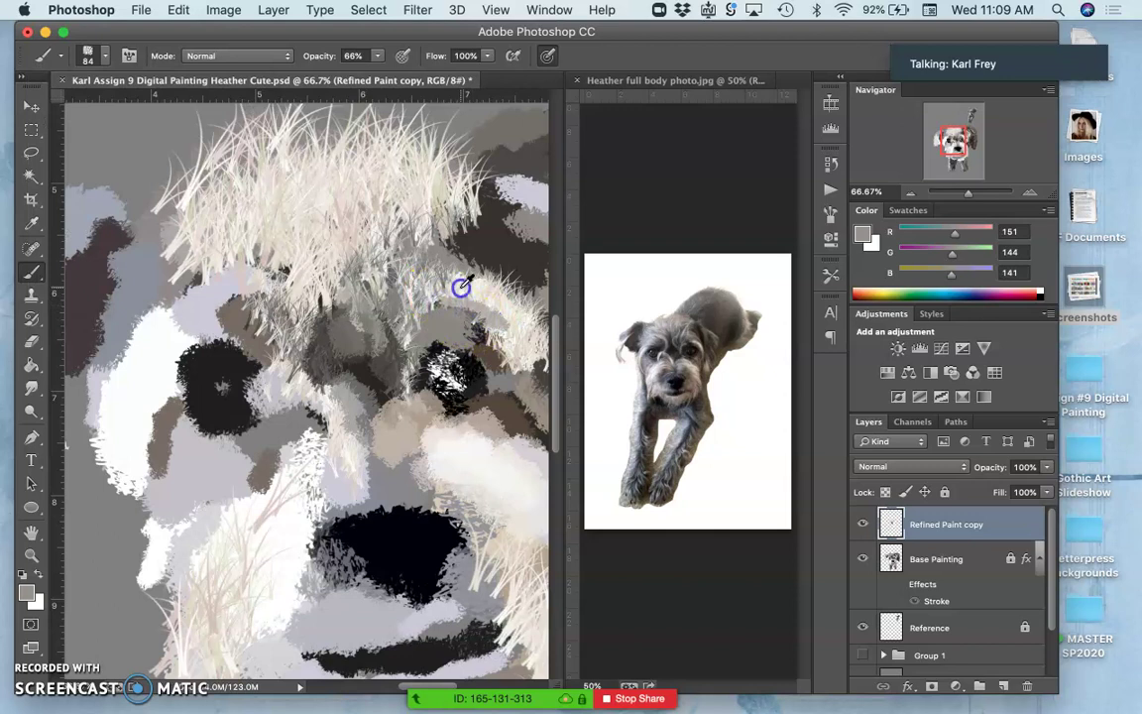
pyautogui.keyDown('alt'); pyautogui.click(416, 260); pyautogui.keyUp('alt')
pyautogui.moveTo(475, 316); pyautogui.dragTo(446, 321)
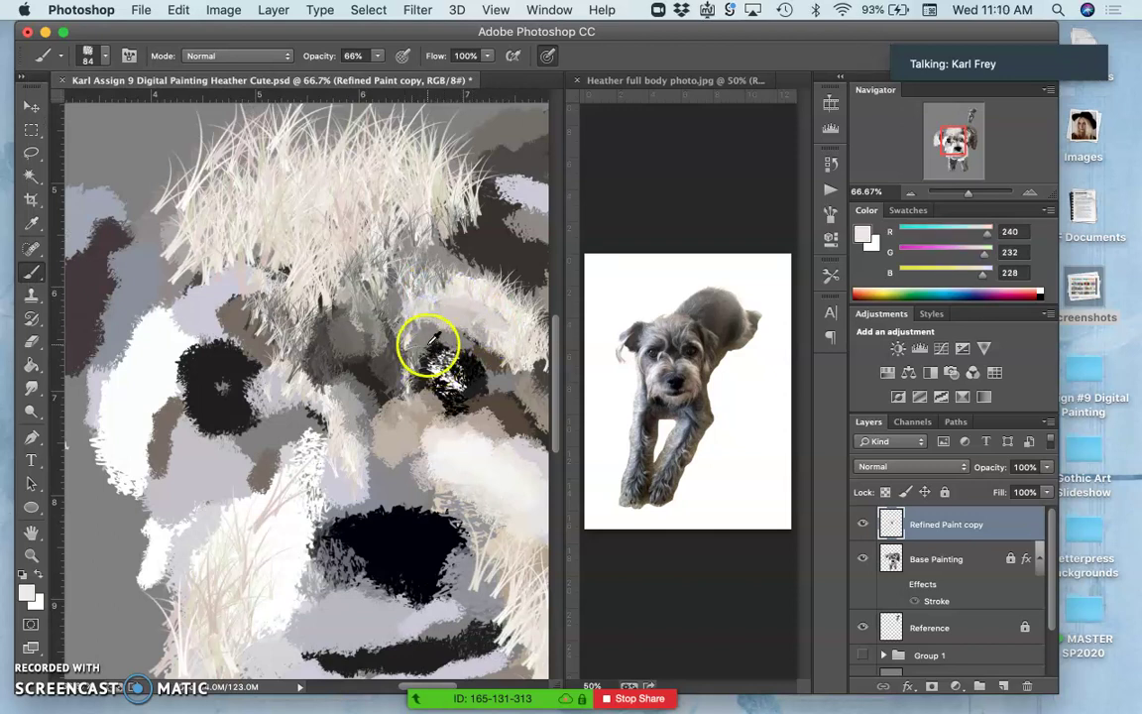
pyautogui.keyDown('alt'); pyautogui.click(429, 347); pyautogui.keyUp('alt')
pyautogui.moveTo(422, 293); pyautogui.dragTo(422, 289)
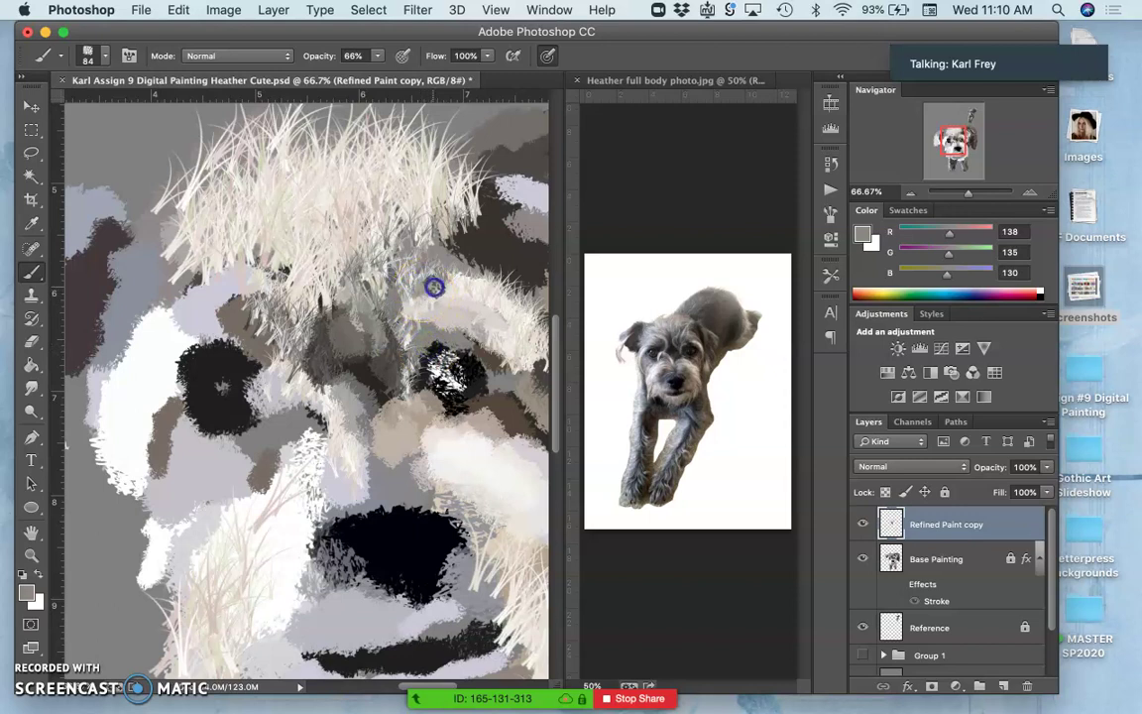
# Step: Blend the area between the forehead fringe and the brow with grey, dark and pale colours sampled from the painting
pyautogui.keyDown('alt'); pyautogui.click(449, 258); pyautogui.keyUp('alt')
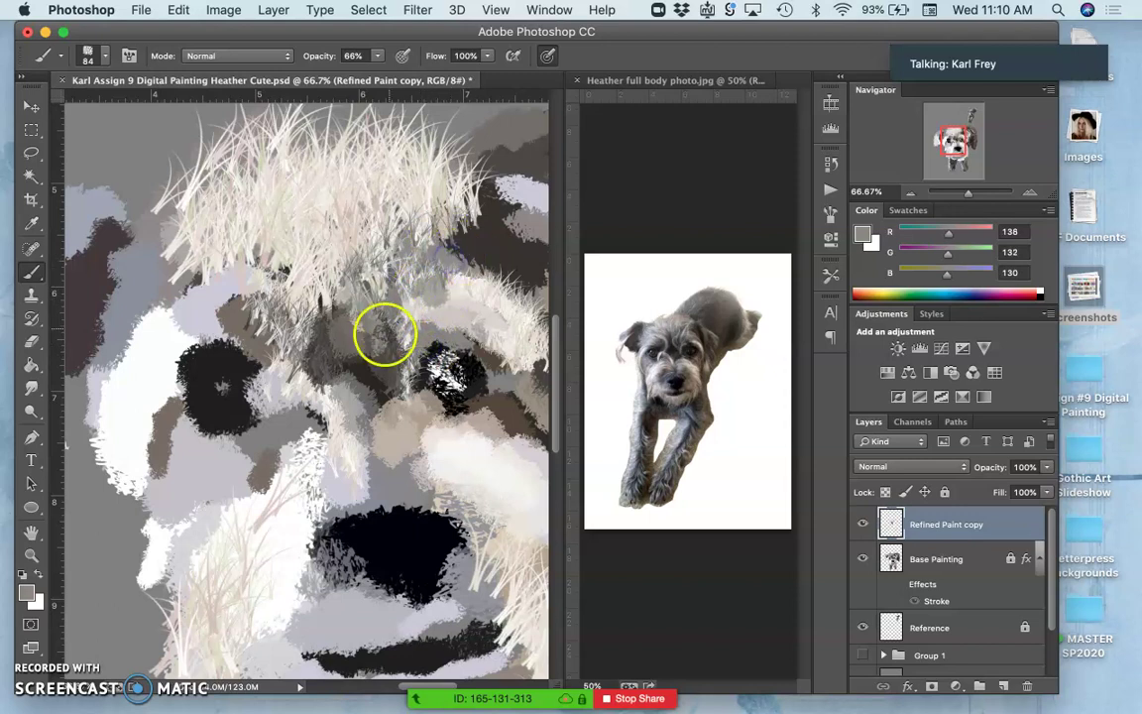
pyautogui.keyDown('alt'); pyautogui.click(450, 382); pyautogui.keyUp('alt')
pyautogui.moveTo(442, 287); pyautogui.dragTo(438, 239)
pyautogui.keyDown('alt'); pyautogui.click(461, 293); pyautogui.keyUp('alt')
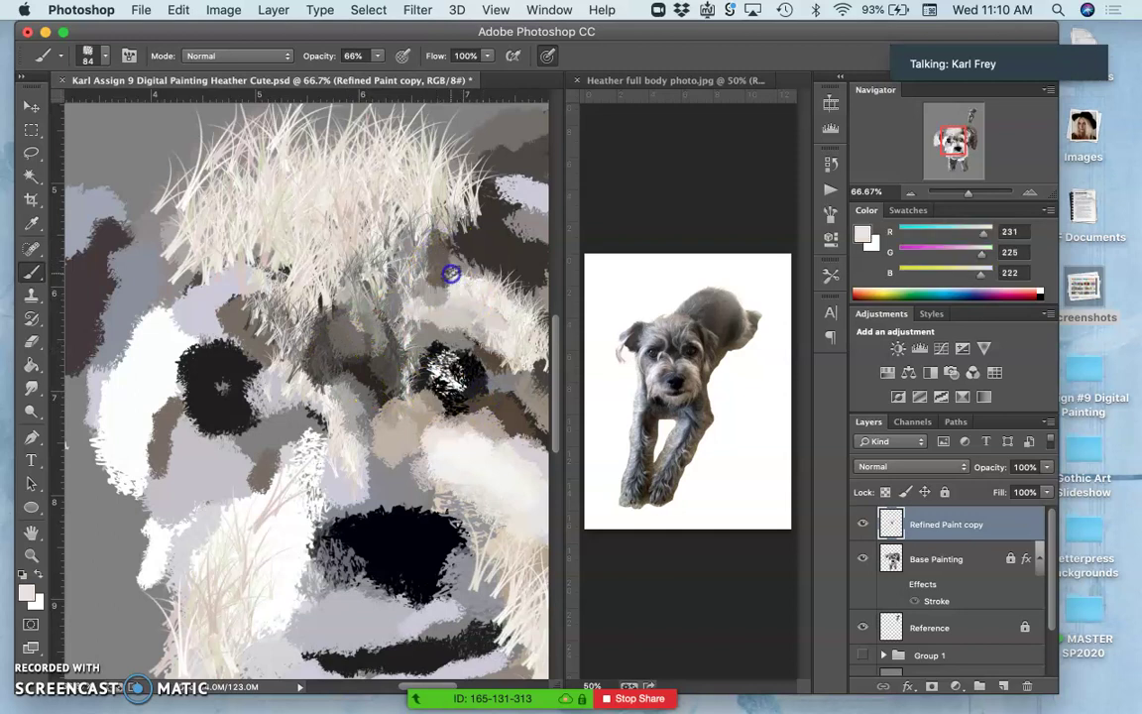
pyautogui.keyDown('alt'); pyautogui.click(407, 356); pyautogui.keyUp('alt')
pyautogui.click(448, 244)
pyautogui.moveTo(423, 256)
pyautogui.mouseDown()
pyautogui.moveTo(453, 359)
pyautogui.moveTo(480, 354)
pyautogui.moveTo(496, 380)
pyautogui.moveTo(479, 413)
pyautogui.moveTo(439, 411)
pyautogui.moveTo(466, 377)
pyautogui.mouseUp()
# Step: Paint bright blue (RGB 11, 158, 218) over the highlighted eye and tone it down with near-black sampled from the eye
pyautogui.keyDown('alt'); pyautogui.click(466, 375); pyautogui.keyUp('alt')
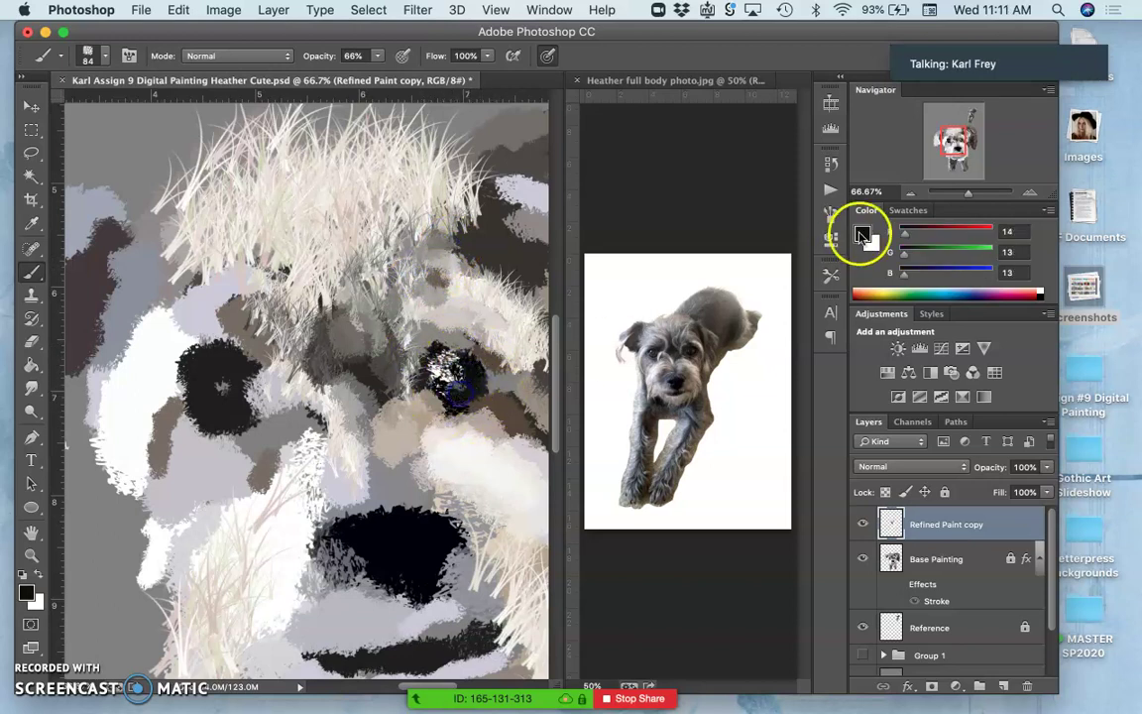
pyautogui.click(956, 287)
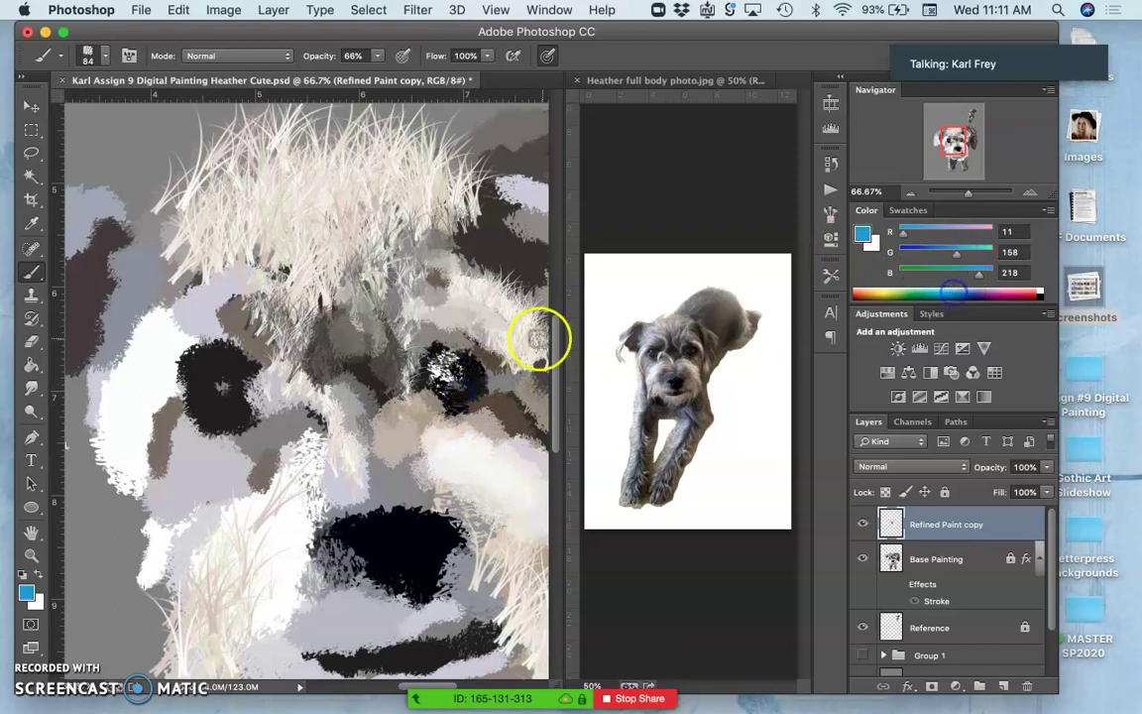
pyautogui.moveTo(510, 327)
pyautogui.mouseDown()
pyautogui.moveTo(486, 362)
pyautogui.moveTo(461, 369)
pyautogui.moveTo(446, 356)
pyautogui.mouseUp()
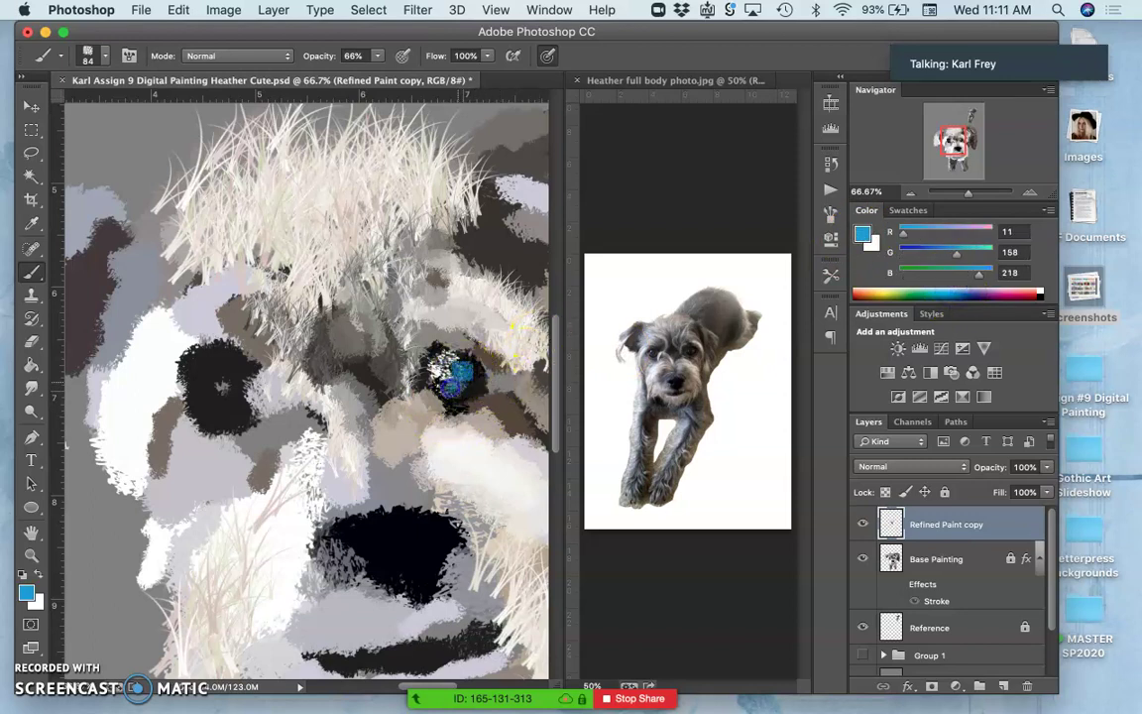
pyautogui.click(464, 409)
pyautogui.keyDown('alt'); pyautogui.click(462, 388); pyautogui.keyUp('alt')
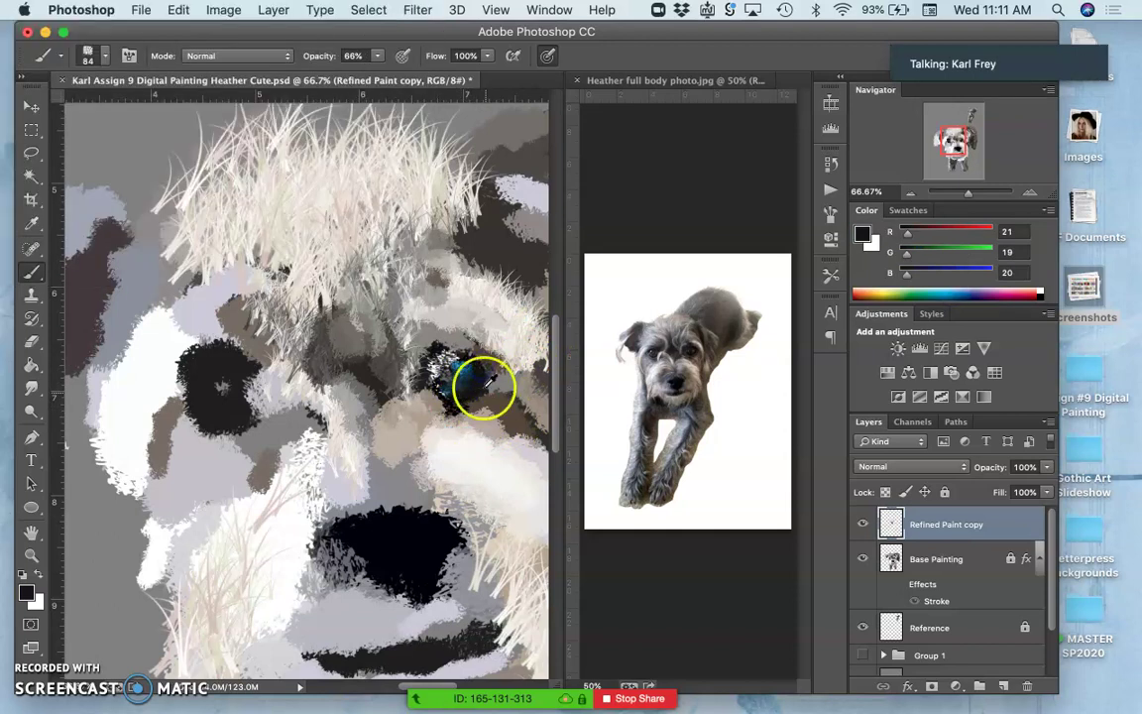
# Step: Tint the highlighted eye with dark green (RGB 0, 103, 66) and blend it with near-black and dark blue sampled from the eye
pyautogui.keyDown('alt'); pyautogui.click(432, 377); pyautogui.keyUp('alt')
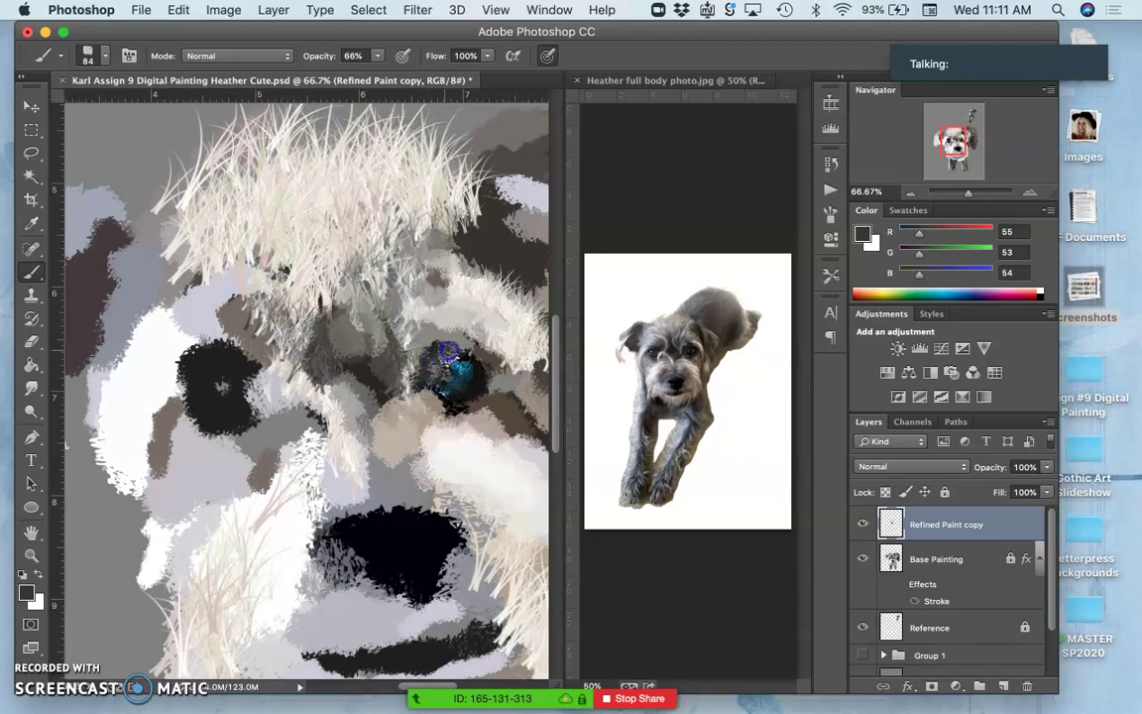
pyautogui.click(932, 295)
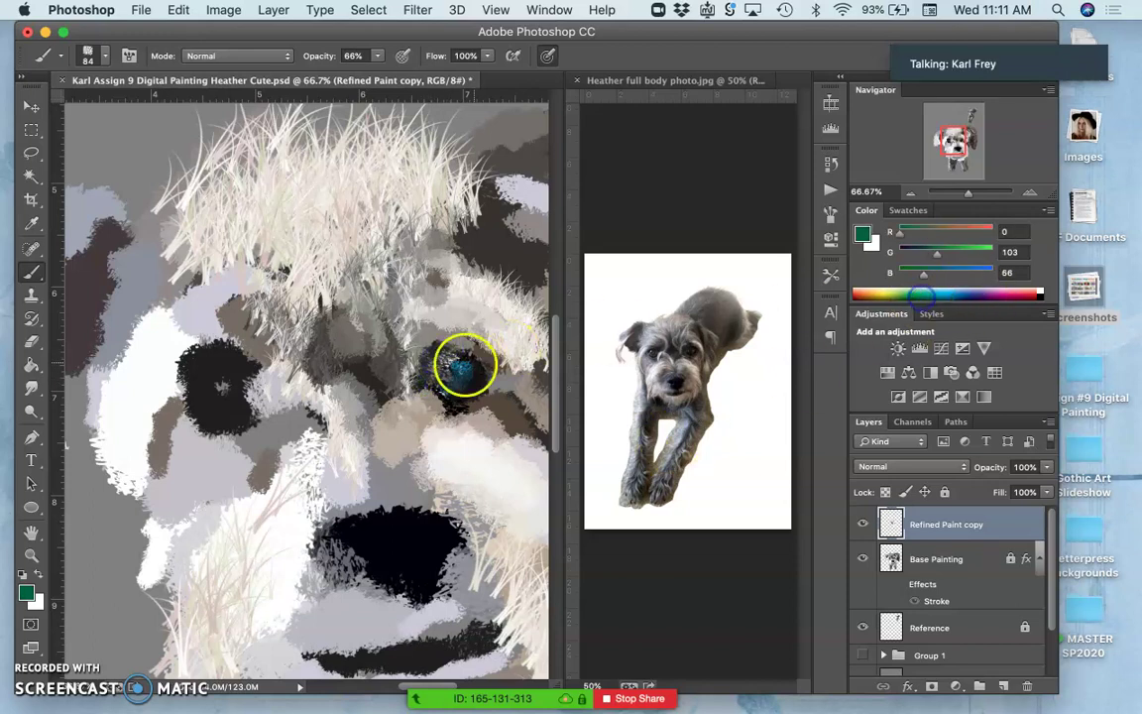
pyautogui.keyDown('alt'); pyautogui.click(460, 377); pyautogui.keyUp('alt')
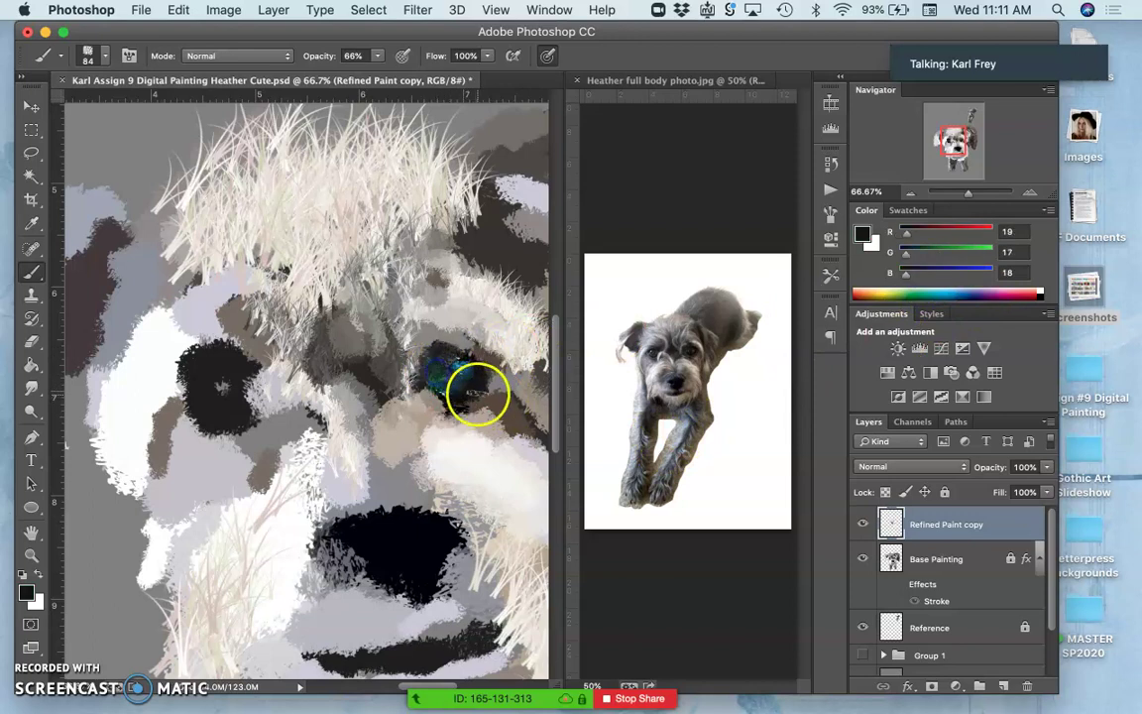
pyautogui.keyDown('alt'); pyautogui.click(468, 370); pyautogui.keyUp('alt')
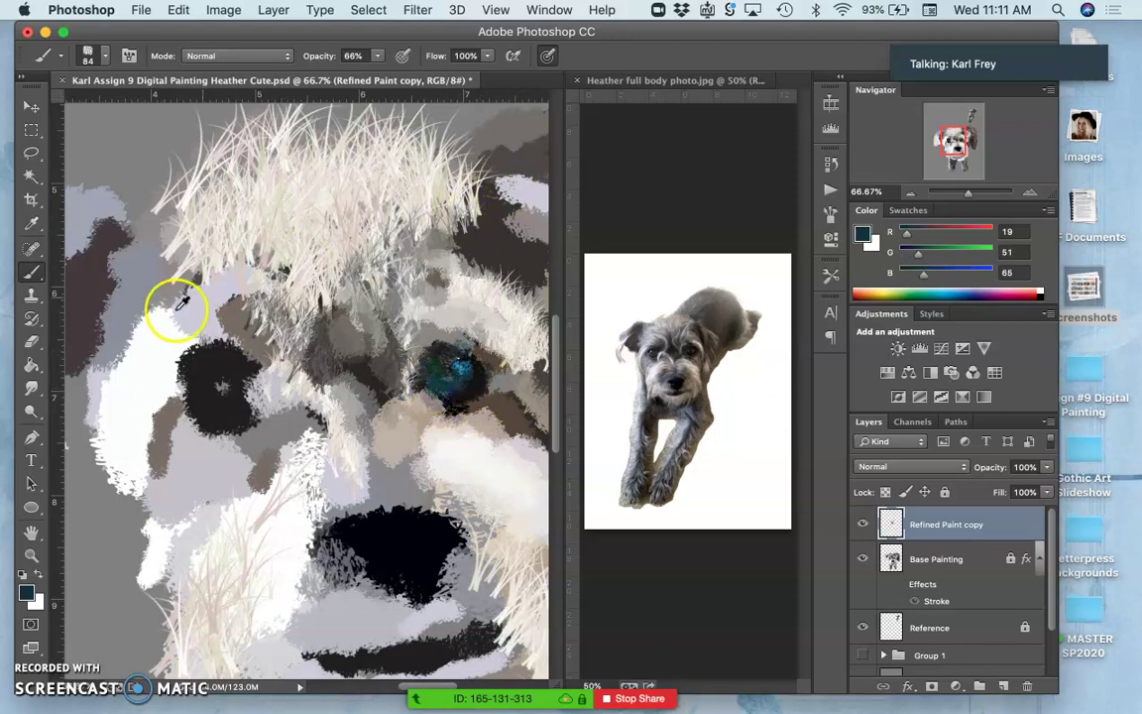
# Step: Add a white glint sampled from the fur to the blue-green eye and soften its edges with sampled near-black
pyautogui.keyDown('alt'); pyautogui.click(151, 323); pyautogui.keyUp('alt')
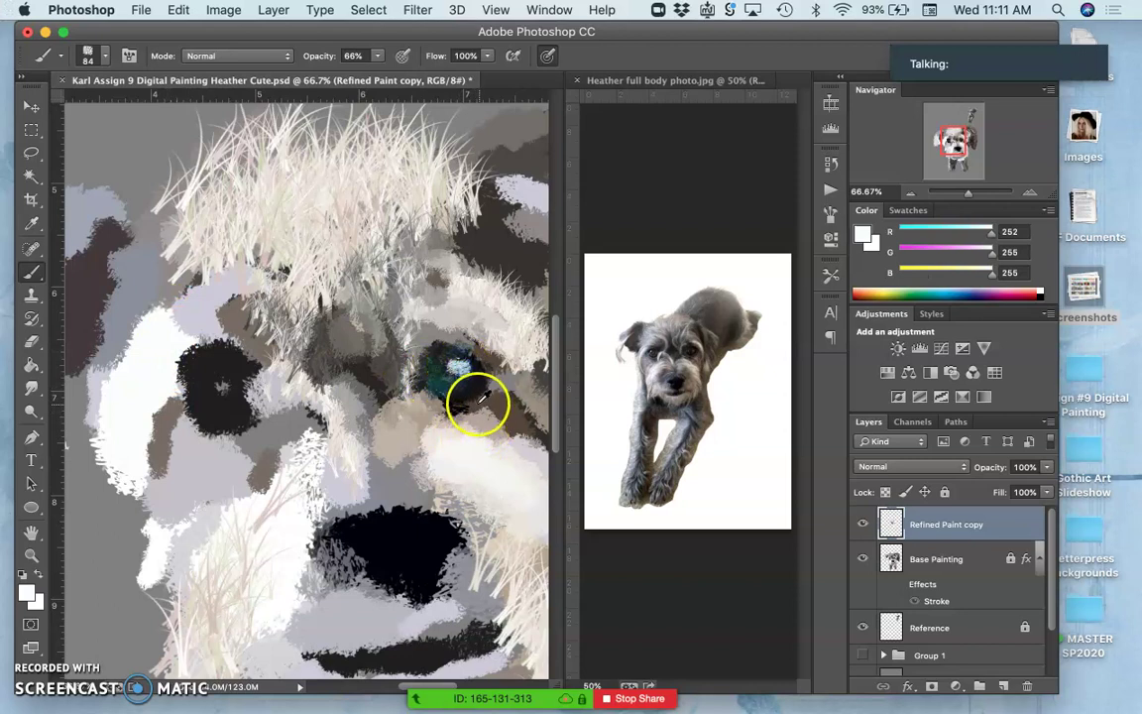
pyautogui.keyDown('alt'); pyautogui.click(466, 385); pyautogui.keyUp('alt')
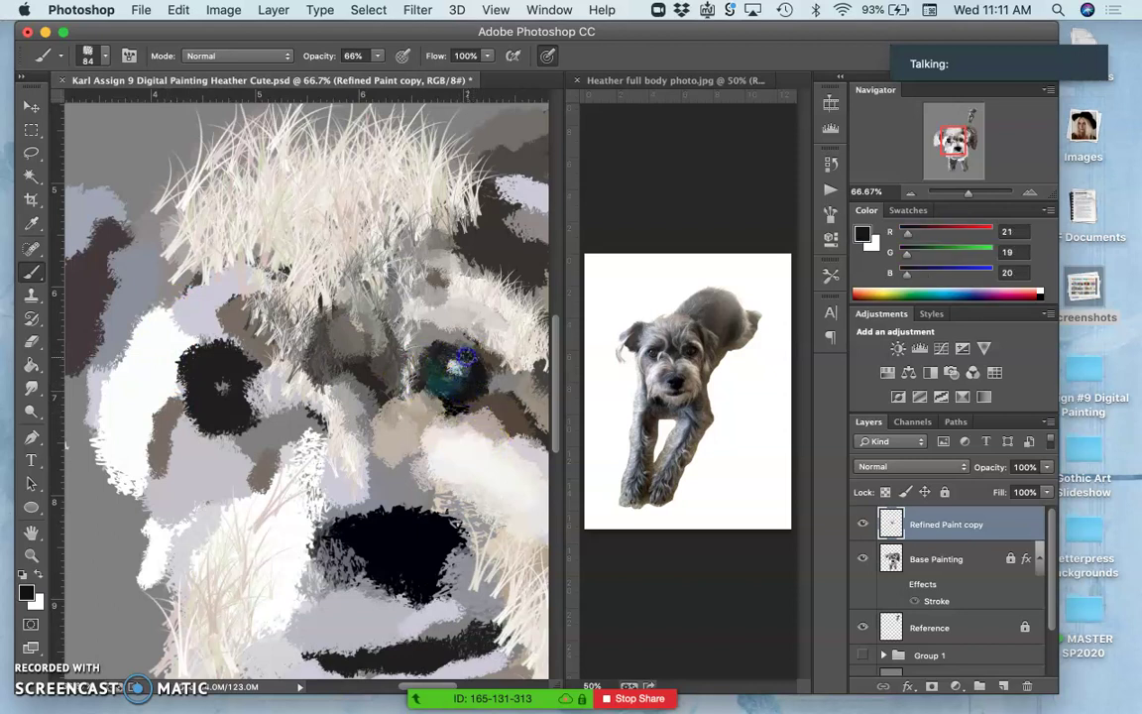
pyautogui.click(438, 365)
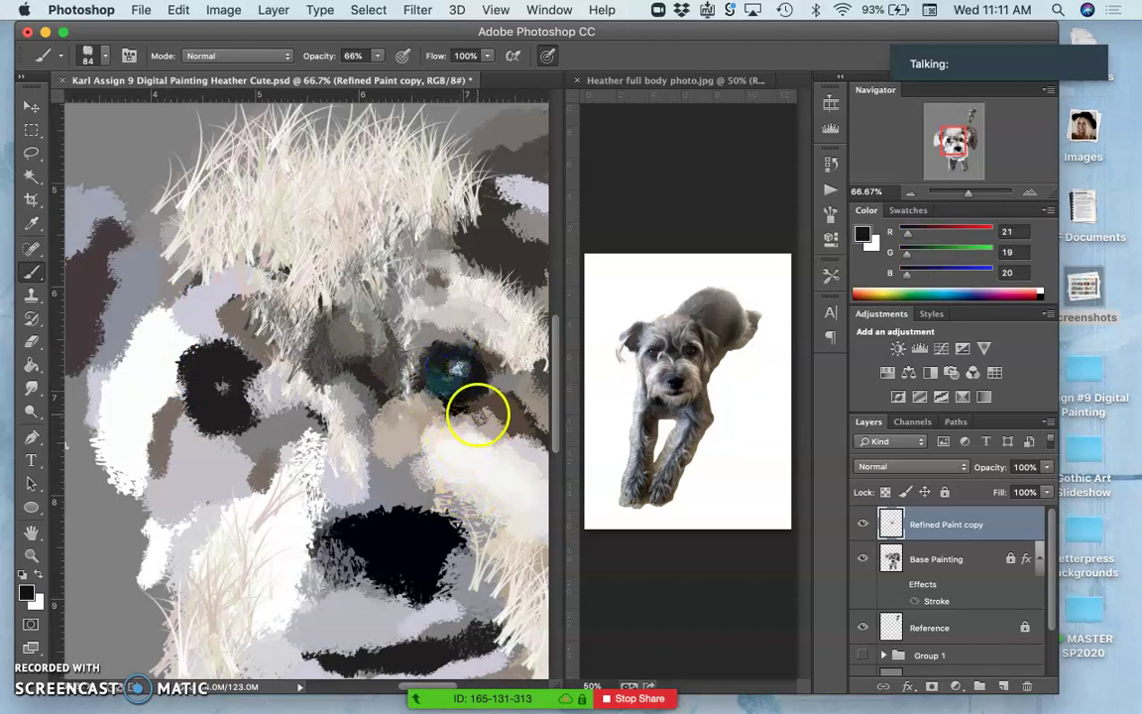
# Step: Shape the outer and lower rim of the blue-green eye with tan, pale grey and brown sampled from the surrounding fur
pyautogui.keyDown('alt'); pyautogui.click(415, 407); pyautogui.keyUp('alt')
pyautogui.click(502, 387)
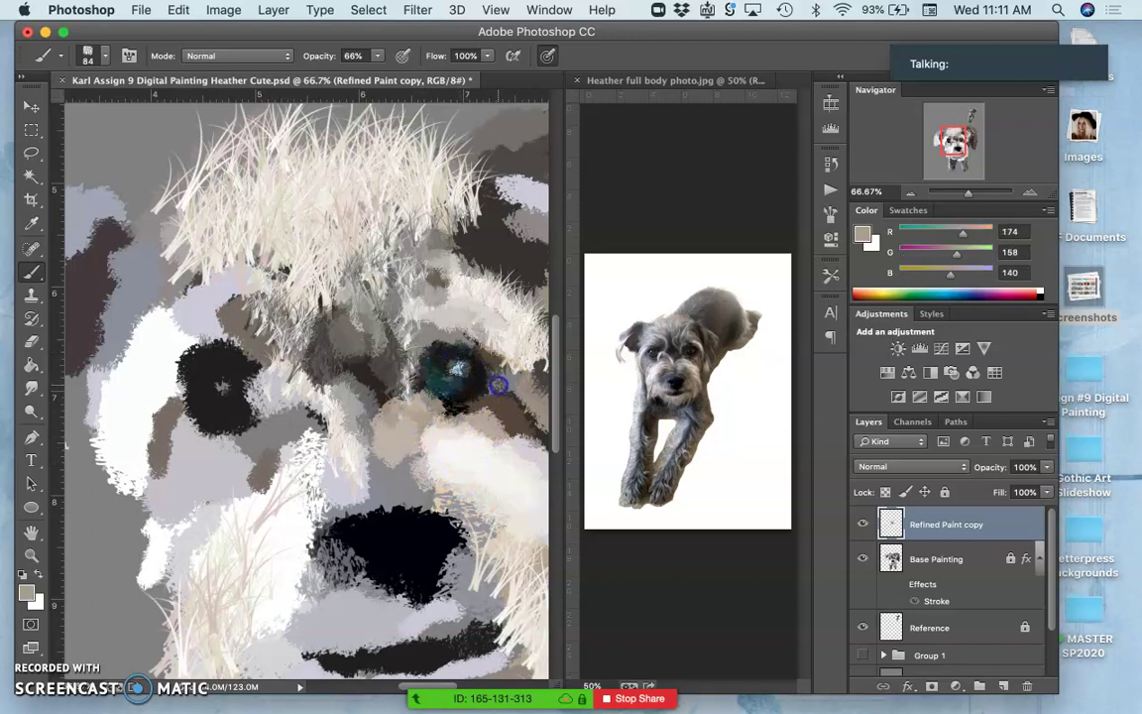
pyautogui.keyDown('alt'); pyautogui.click(496, 318); pyautogui.keyUp('alt')
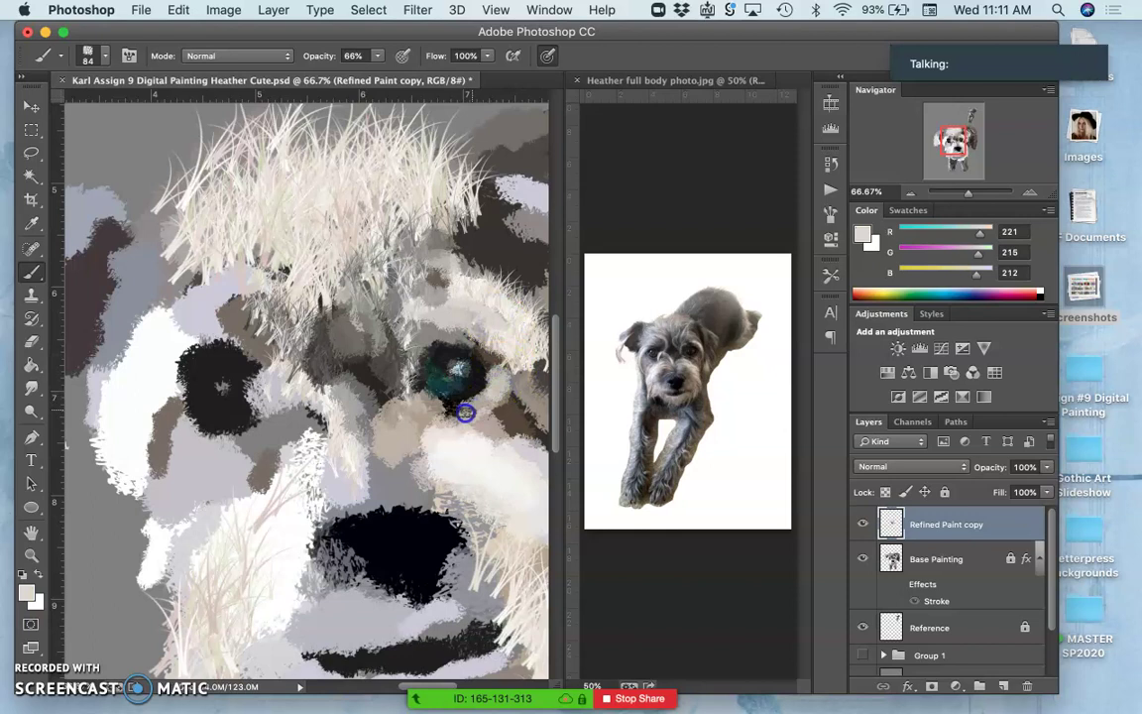
pyautogui.keyDown('alt'); pyautogui.click(516, 417); pyautogui.keyUp('alt')
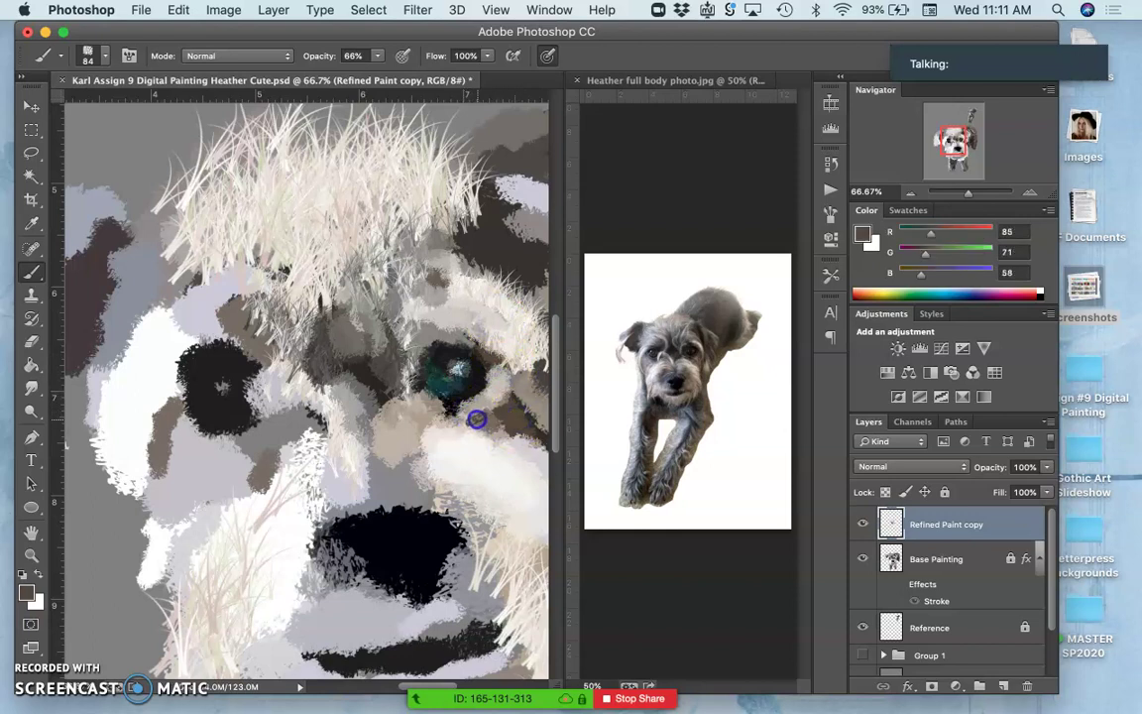
pyautogui.moveTo(457, 419); pyautogui.dragTo(536, 441)
pyautogui.click(517, 441)
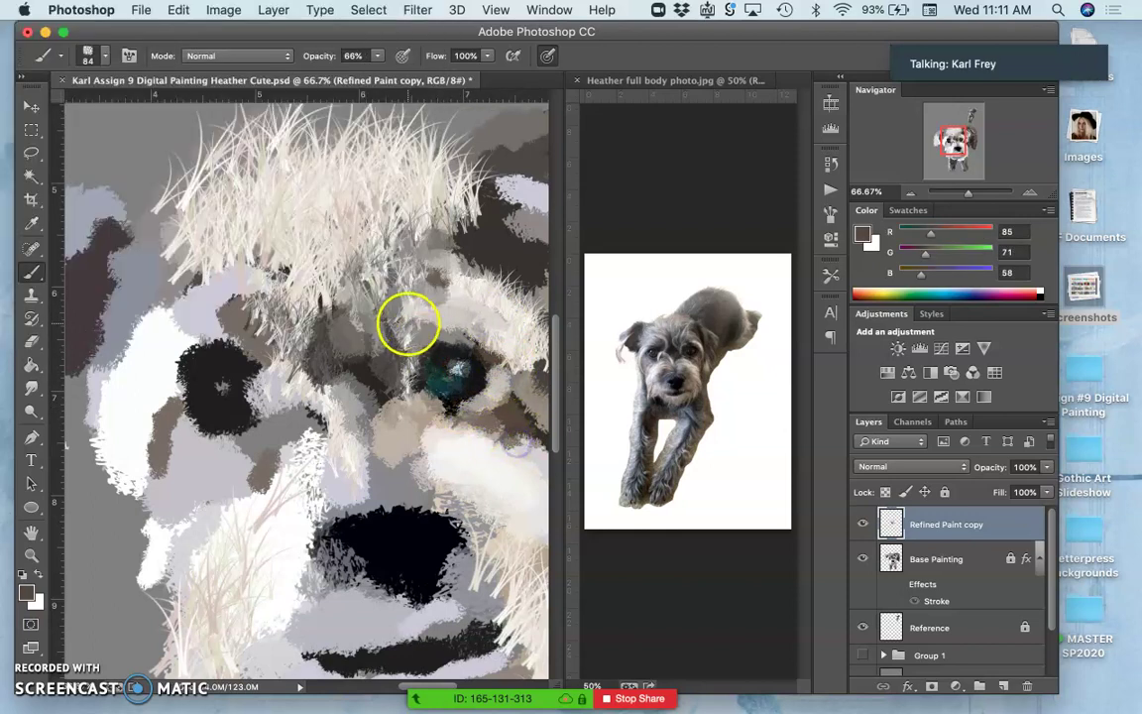
# Step: Blend the inner brow and the area up to the forehead fringe with pale pinkish and light grey tones sampled from the fur
pyautogui.keyDown('alt'); pyautogui.click(499, 302); pyautogui.keyUp('alt')
pyautogui.click(433, 326)
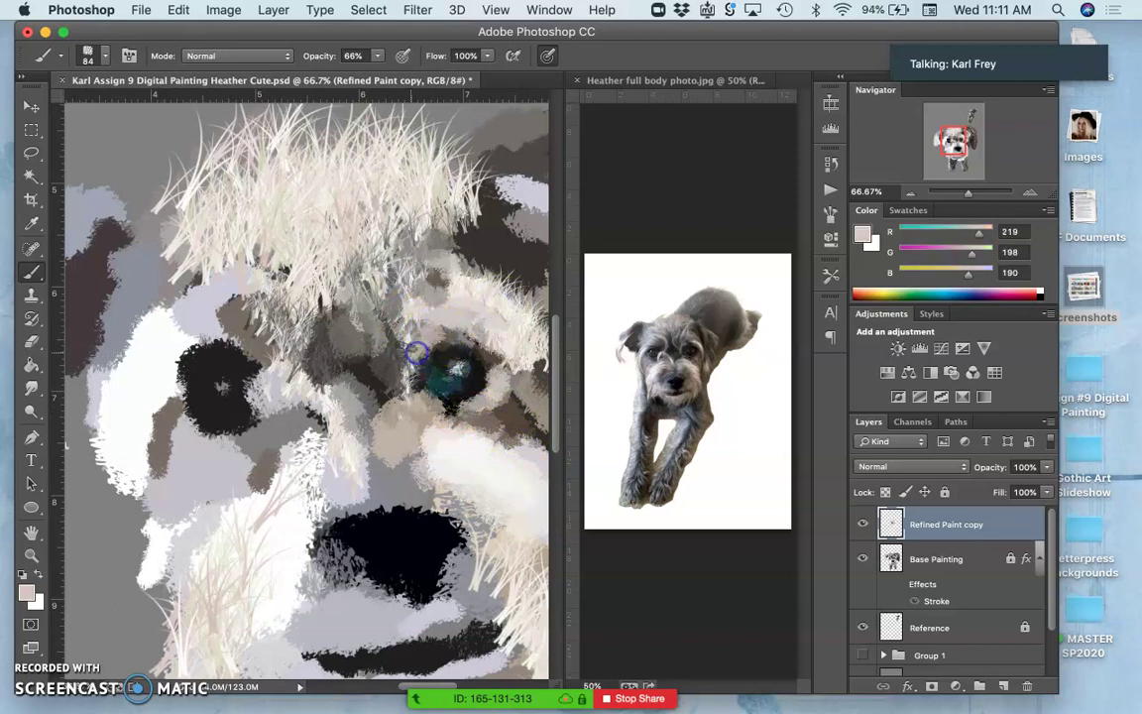
pyautogui.keyDown('alt'); pyautogui.click(322, 217); pyautogui.keyUp('alt')
pyautogui.moveTo(385, 230)
pyautogui.mouseDown()
pyautogui.moveTo(383, 265)
pyautogui.moveTo(404, 279)
pyautogui.mouseUp()
pyautogui.keyDown('alt'); pyautogui.click(359, 246); pyautogui.keyUp('alt')
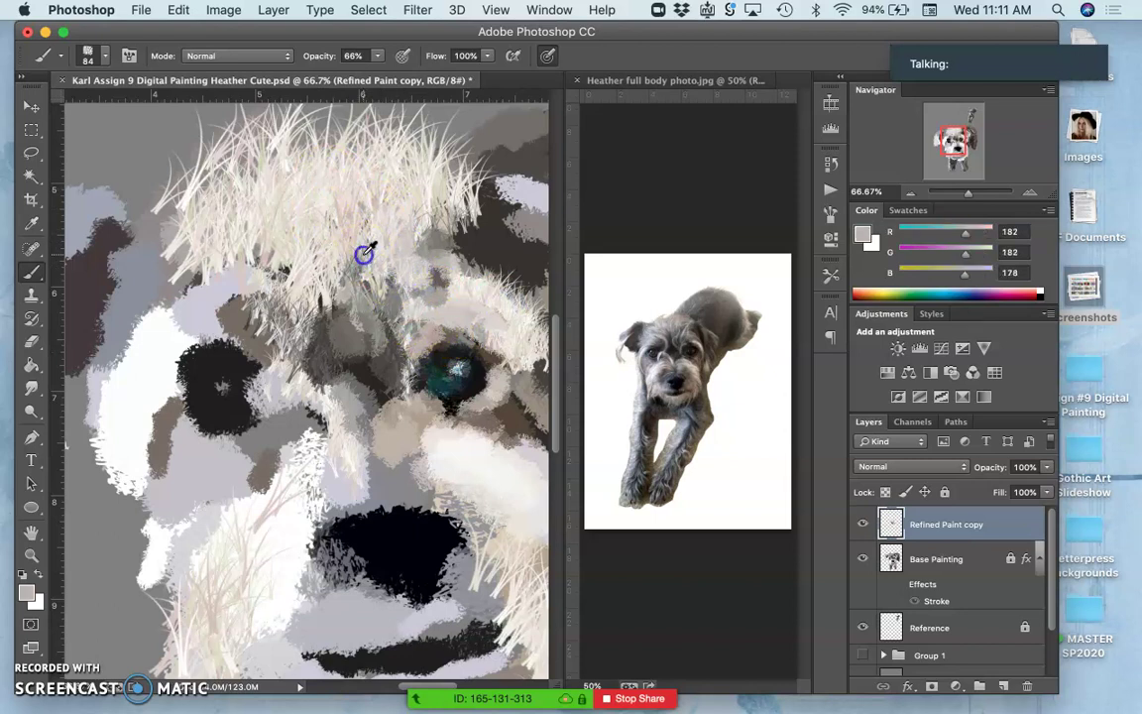
pyautogui.click(325, 297)
# Step: Paint a brow above the other eye with sampled dark greys and fill beneath it with sampled pale beige-grey
pyautogui.keyDown('alt'); pyautogui.click(318, 324); pyautogui.keyUp('alt')
pyautogui.click(283, 287)
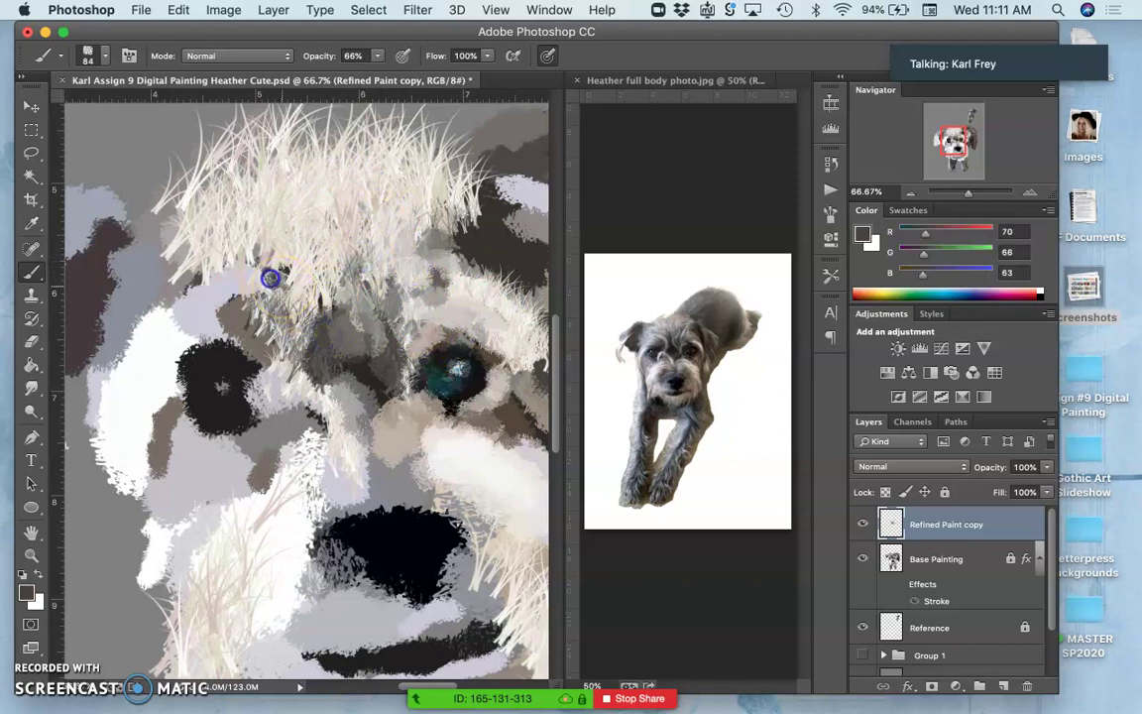
pyautogui.keyDown('alt'); pyautogui.click(318, 365); pyautogui.keyUp('alt')
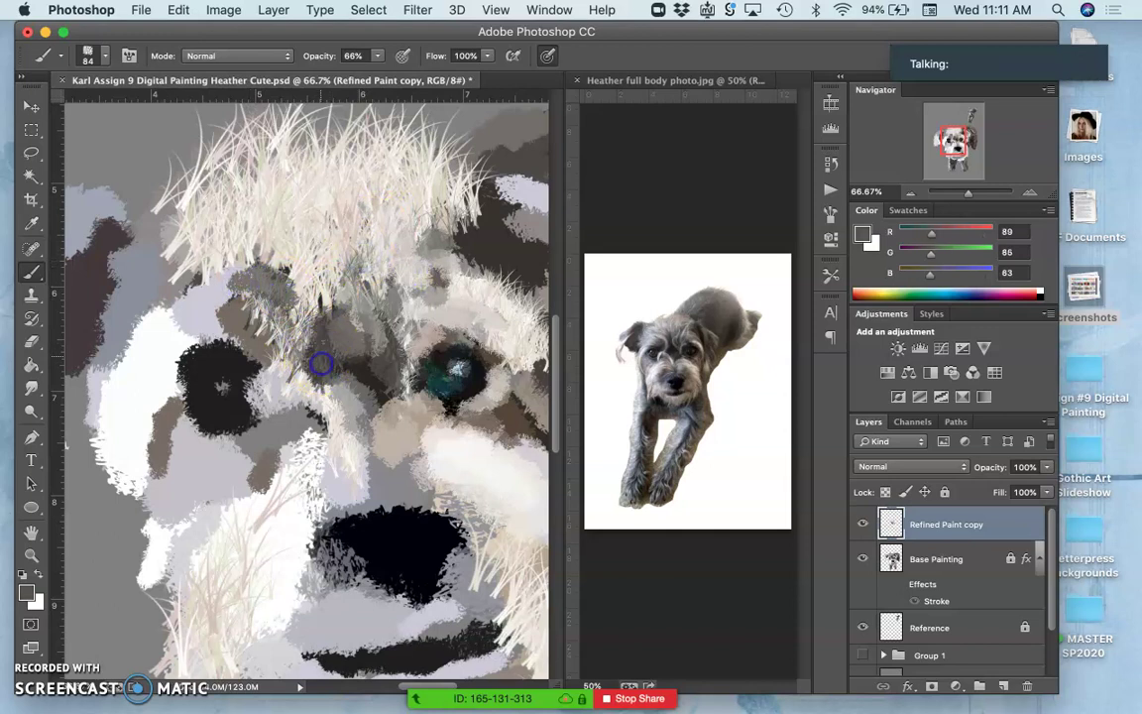
pyautogui.moveTo(265, 267)
pyautogui.mouseDown()
pyautogui.moveTo(205, 272)
pyautogui.moveTo(281, 269)
pyautogui.mouseUp()
pyautogui.keyDown('alt'); pyautogui.click(333, 407); pyautogui.keyUp('alt')
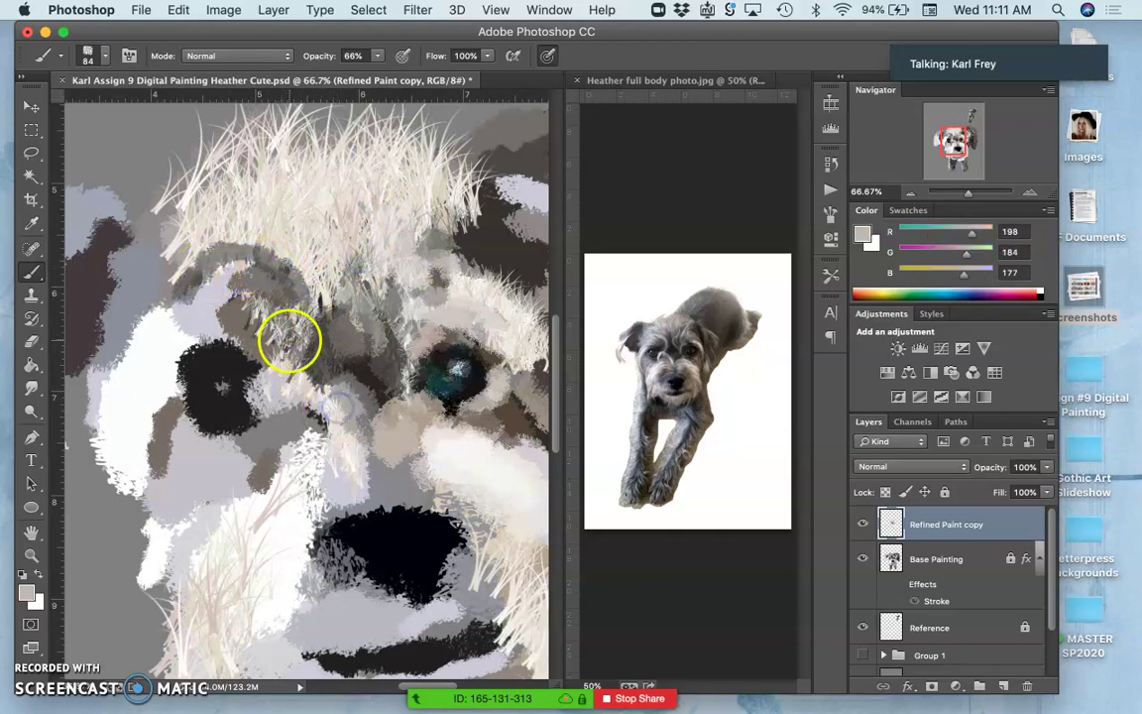
pyautogui.moveTo(289, 334); pyautogui.dragTo(258, 293)
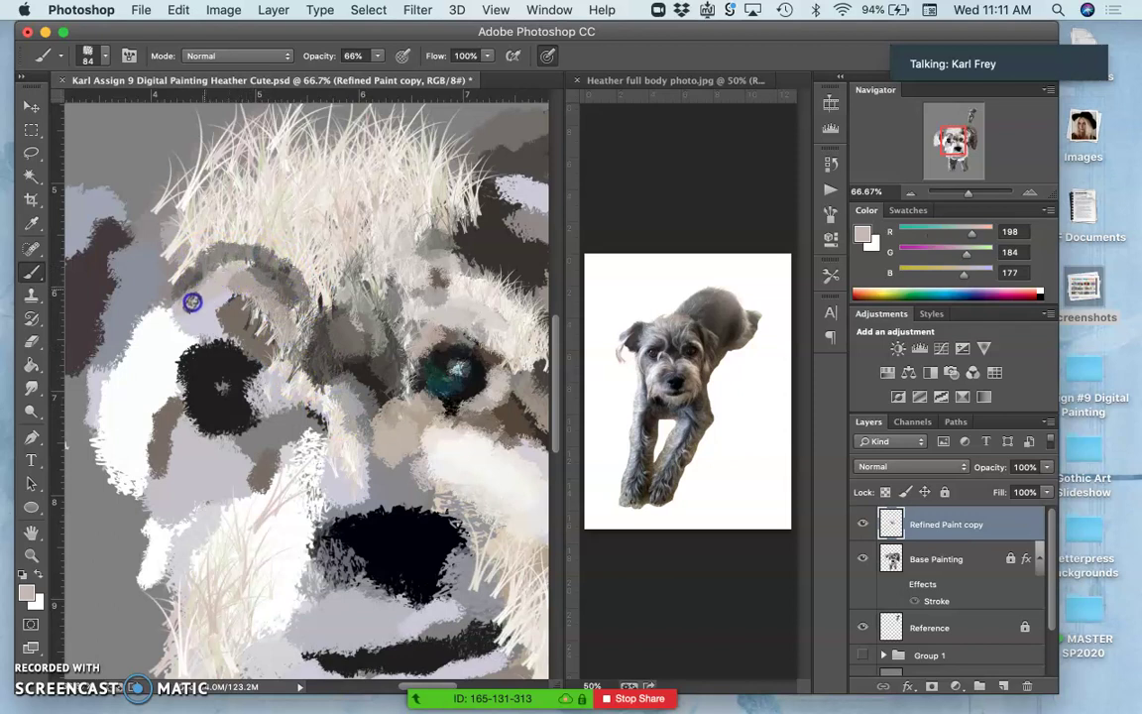
# Step: Break up the centre of the forehead fringe with sampled mid-grey, dark, off-white and light grey strokes
pyautogui.keyDown('alt'); pyautogui.click(367, 330); pyautogui.keyUp('alt')
pyautogui.moveTo(319, 269)
pyautogui.mouseDown()
pyautogui.moveTo(393, 252)
pyautogui.moveTo(387, 334)
pyautogui.moveTo(352, 145)
pyautogui.mouseUp()
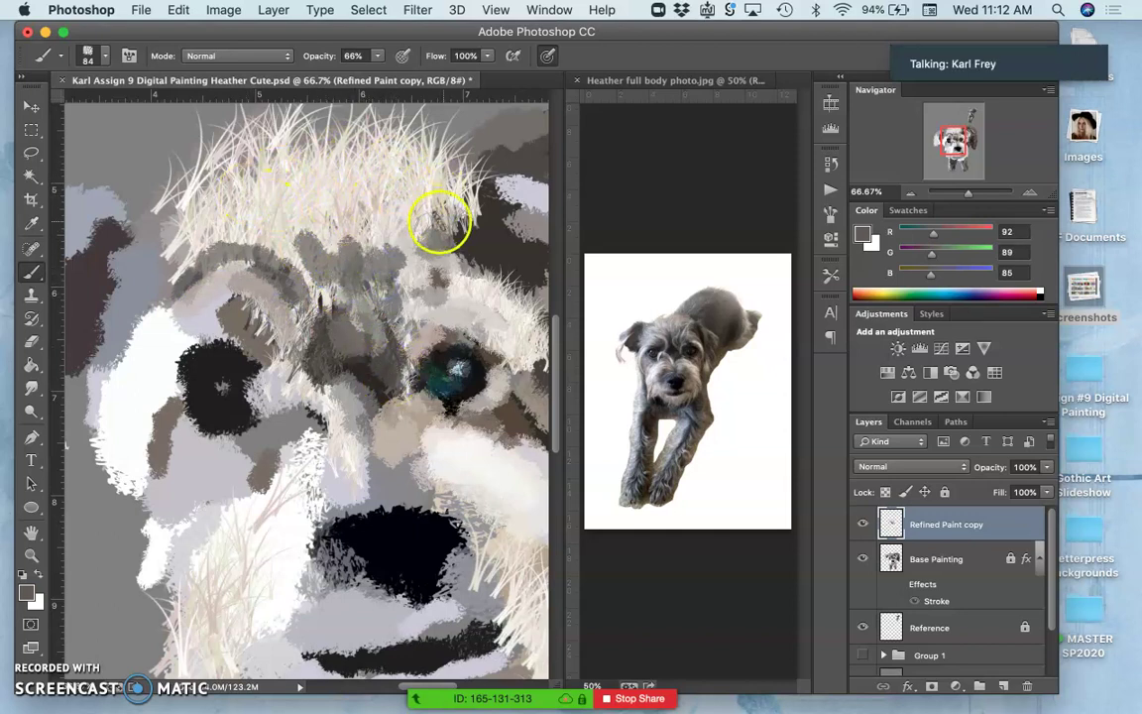
pyautogui.keyDown('alt'); pyautogui.click(520, 230); pyautogui.keyUp('alt')
pyautogui.click(389, 259)
pyautogui.keyDown('alt'); pyautogui.click(382, 203); pyautogui.keyUp('alt')
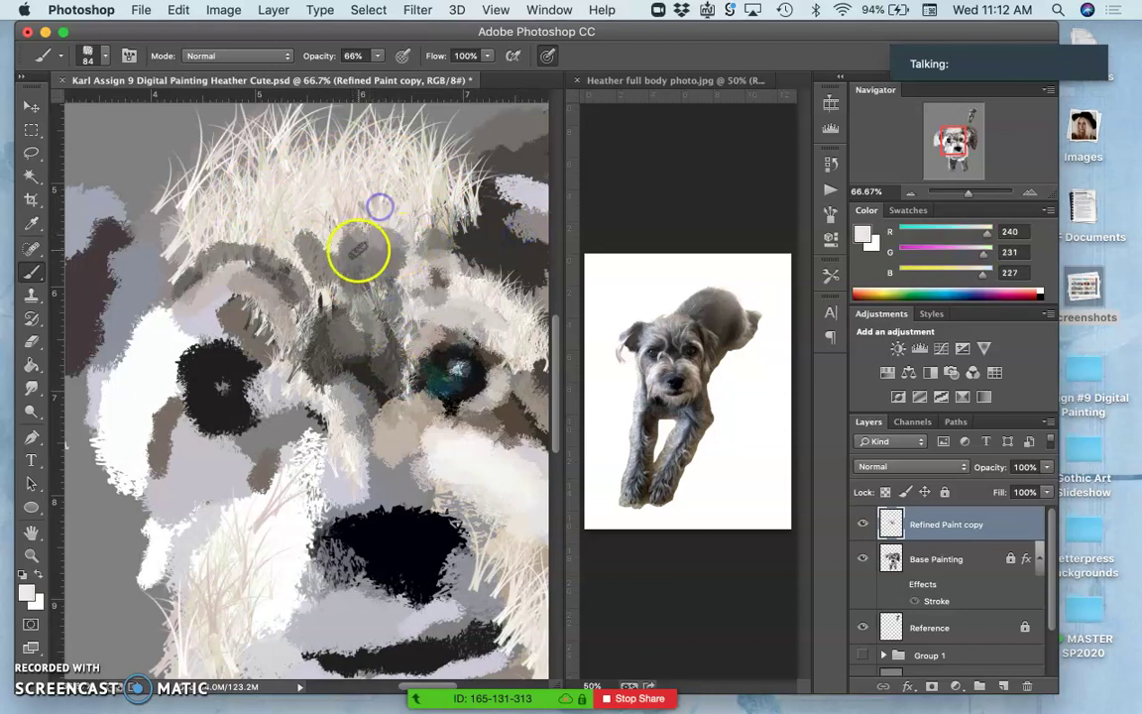
pyautogui.moveTo(414, 292); pyautogui.dragTo(467, 333)
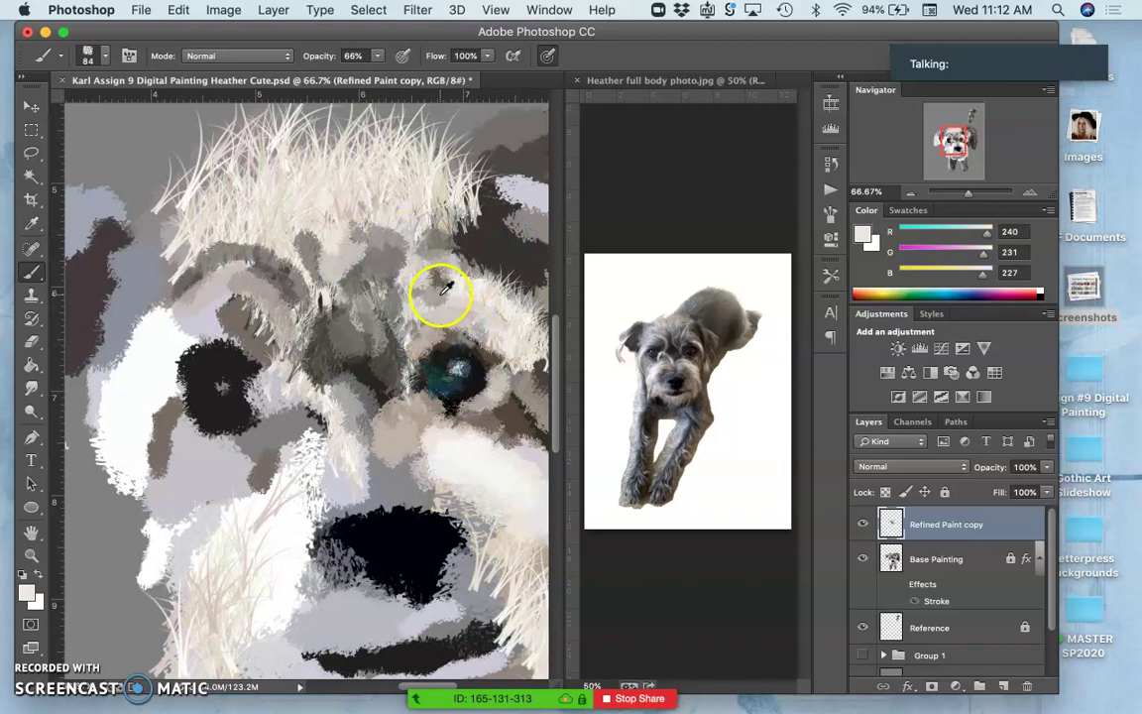
pyautogui.keyDown('alt'); pyautogui.click(441, 296); pyautogui.keyUp('alt')
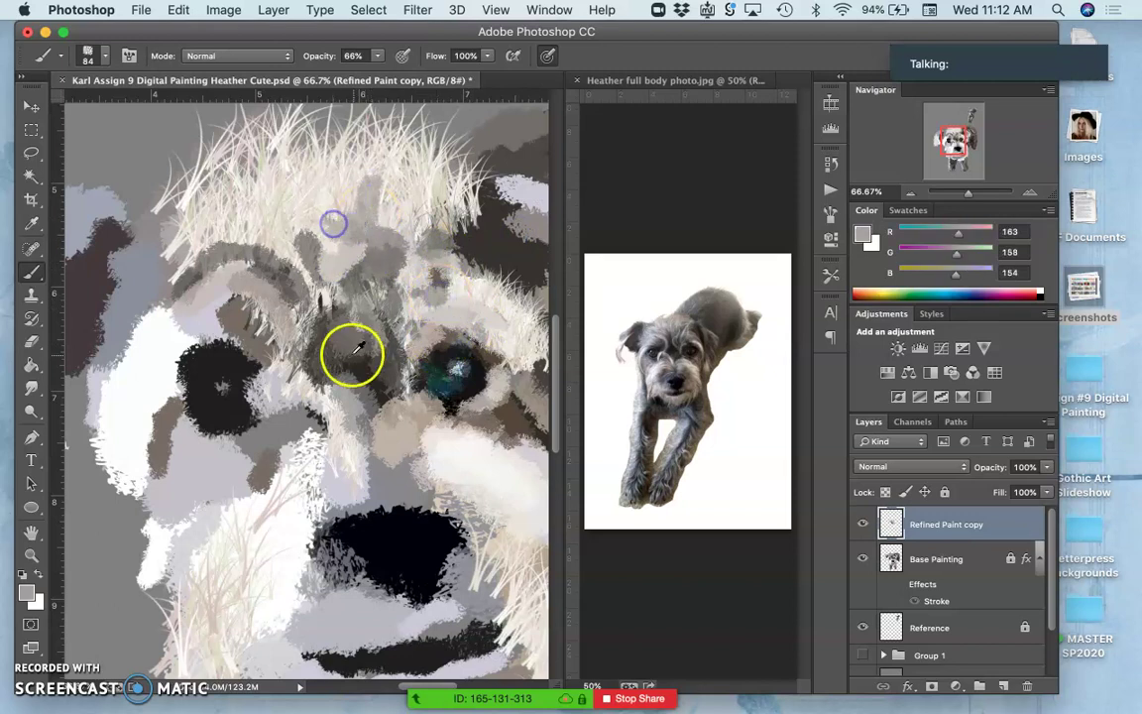
# Step: Build up the forehead above the untinted eye with curved dark and mid-grey strokes in sampled colours, working towards the centre
pyautogui.keyDown('alt'); pyautogui.click(324, 339); pyautogui.keyUp('alt')
pyautogui.moveTo(275, 232)
pyautogui.mouseDown()
pyautogui.moveTo(276, 242)
pyautogui.moveTo(298, 207)
pyautogui.moveTo(232, 199)
pyautogui.moveTo(169, 229)
pyautogui.mouseUp()
pyautogui.keyDown('alt'); pyautogui.click(265, 307); pyautogui.keyUp('alt')
pyautogui.moveTo(250, 217)
pyautogui.mouseDown()
pyautogui.moveTo(229, 239)
pyautogui.moveTo(279, 237)
pyautogui.moveTo(210, 217)
pyautogui.moveTo(271, 210)
pyautogui.mouseUp()
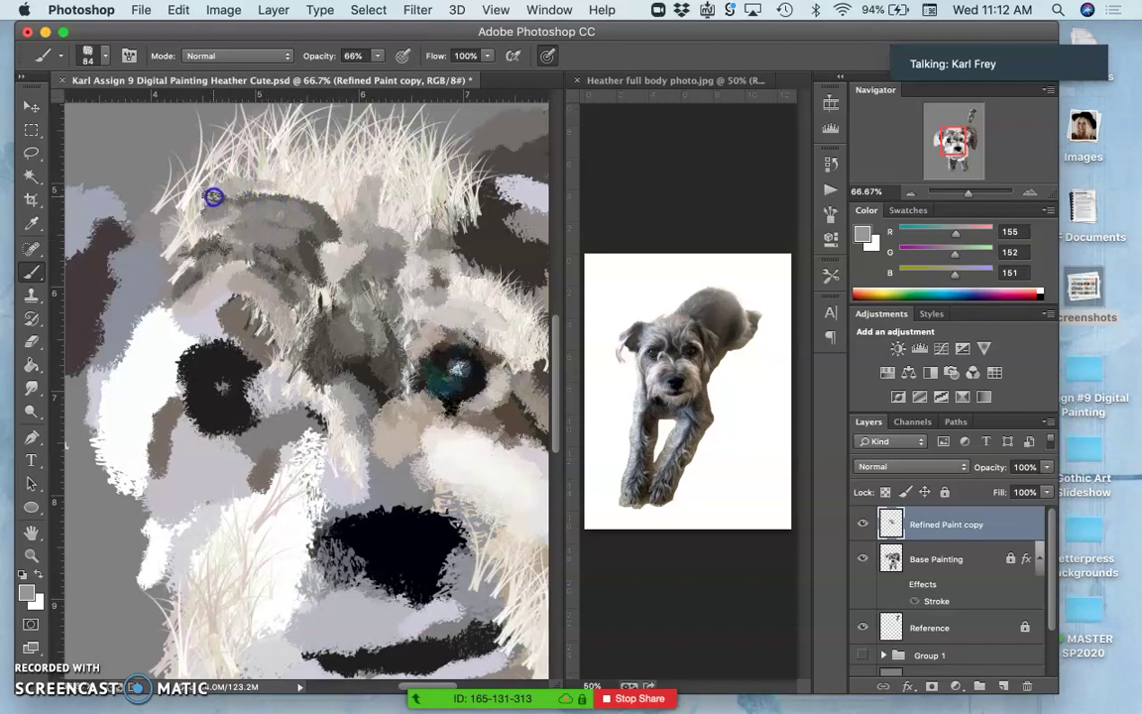
pyautogui.moveTo(324, 204); pyautogui.dragTo(340, 280)
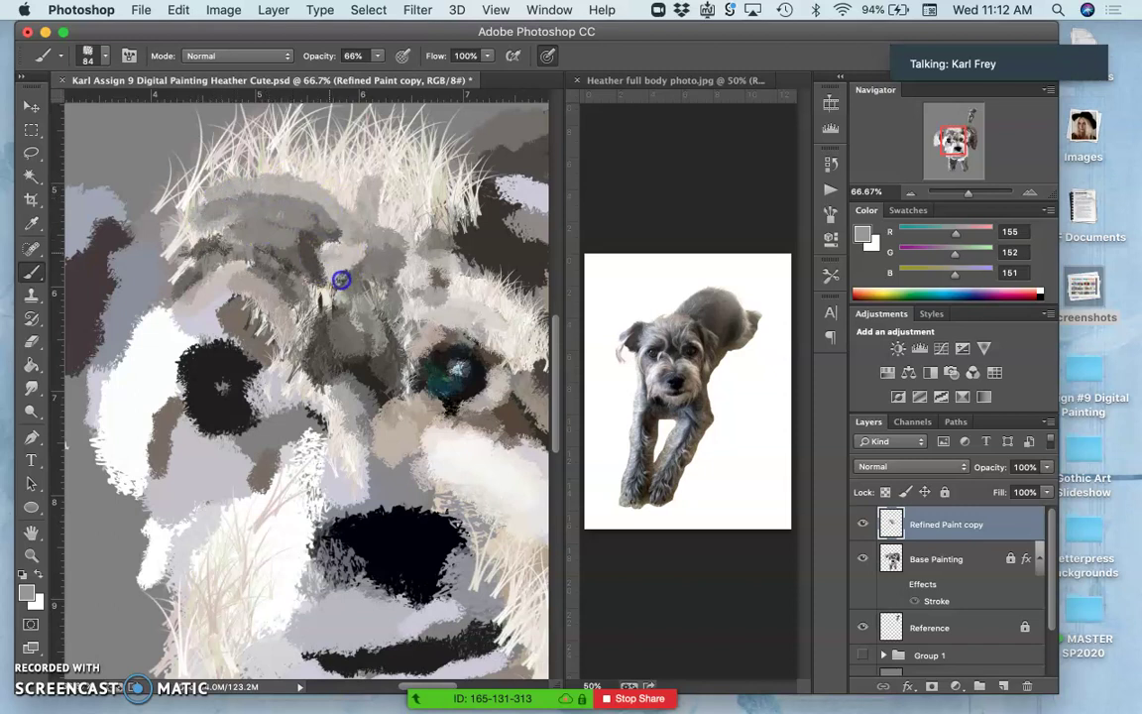
# Step: Darken the other eye with sampled near-black and tint it with dark blue sampled from the blue-green eye
pyautogui.keyDown('alt'); pyautogui.click(378, 385); pyautogui.keyUp('alt')
pyautogui.moveTo(378, 385)
pyautogui.mouseDown()
pyautogui.moveTo(343, 383)
pyautogui.moveTo(356, 427)
pyautogui.moveTo(325, 426)
pyautogui.moveTo(266, 394)
pyautogui.moveTo(232, 405)
pyautogui.mouseUp()
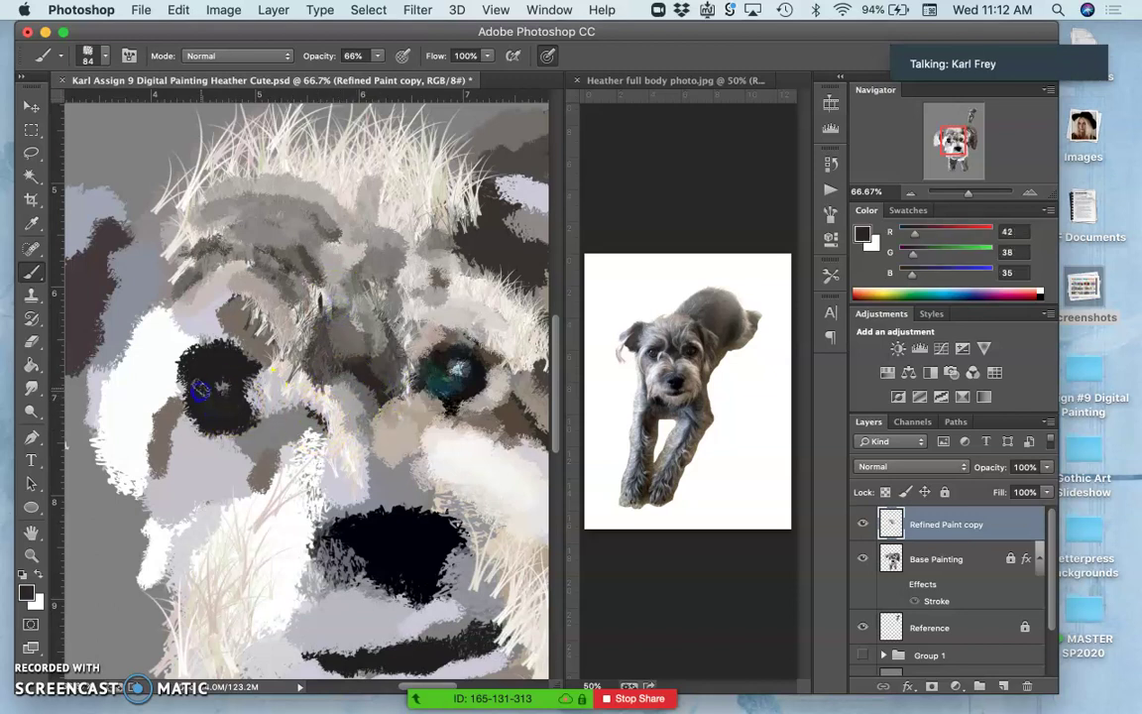
pyautogui.keyDown('alt'); pyautogui.click(464, 381); pyautogui.keyUp('alt')
pyautogui.click(212, 376)
pyautogui.moveTo(198, 399); pyautogui.dragTo(207, 400)
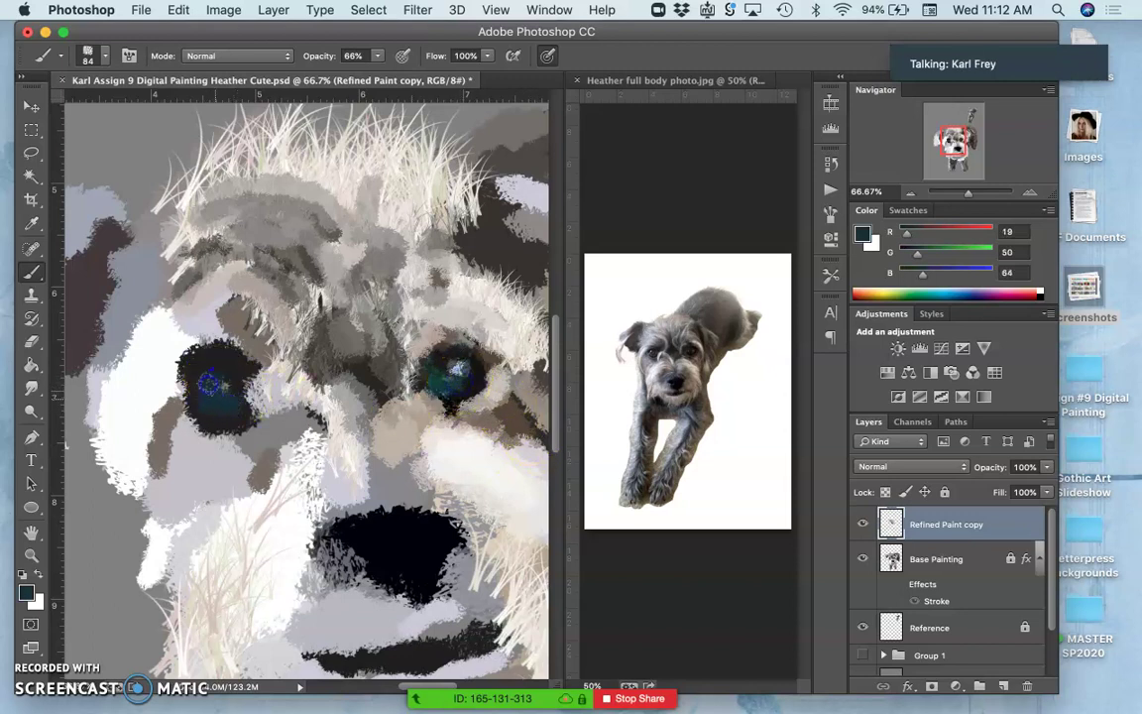
pyautogui.keyDown('alt'); pyautogui.click(476, 378); pyautogui.keyUp('alt')
pyautogui.moveTo(282, 382)
pyautogui.mouseDown()
pyautogui.moveTo(286, 426)
pyautogui.moveTo(241, 405)
pyautogui.mouseUp()
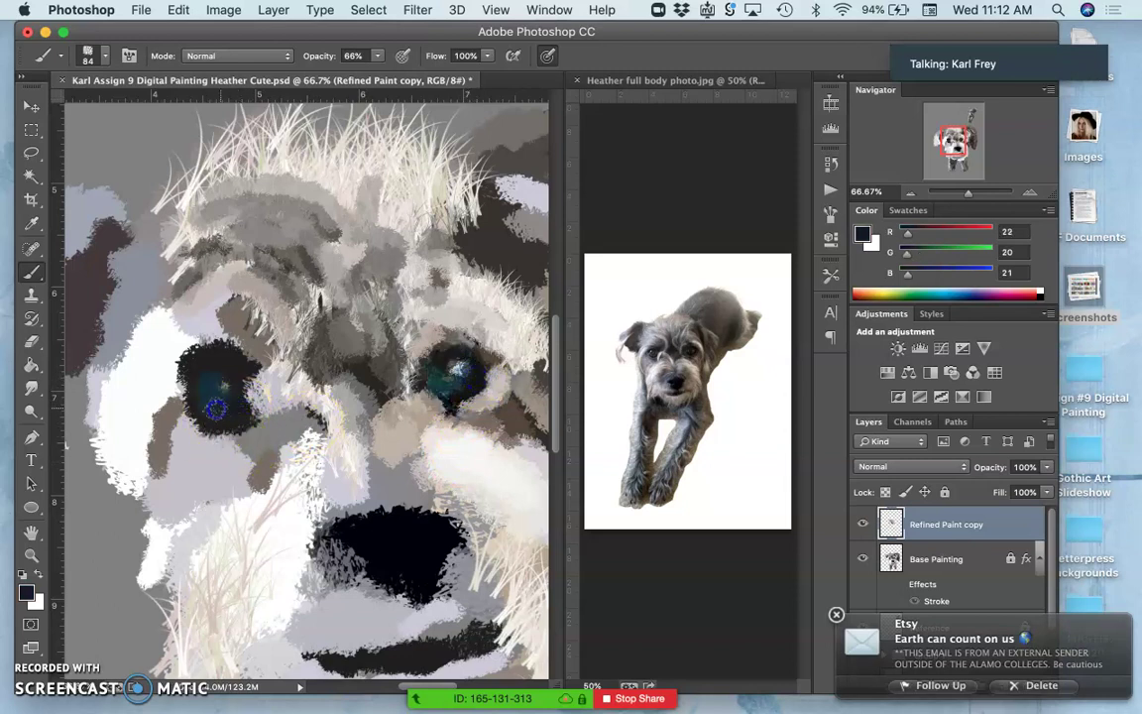
# Step: Add a pale glint to the newly tinted eye using the first eye's highlight colour and trim it with sampled near-black
pyautogui.keyDown('alt'); pyautogui.click(458, 363); pyautogui.keyUp('alt')
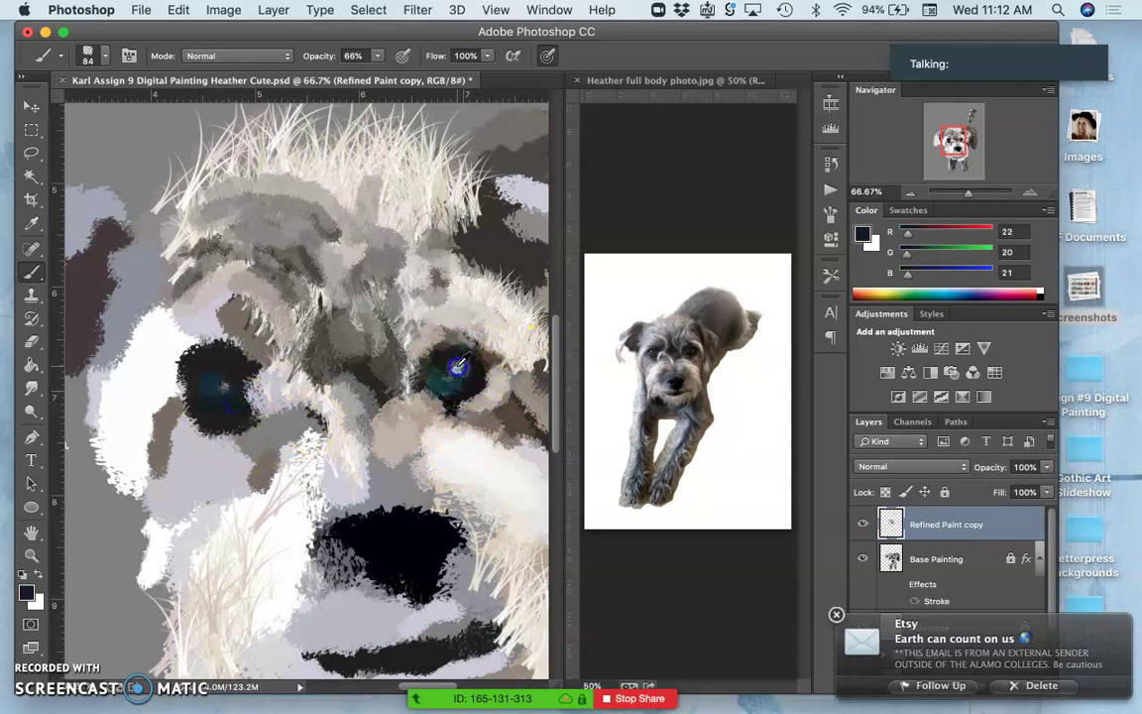
pyautogui.moveTo(224, 382); pyautogui.dragTo(217, 385)
pyautogui.keyDown('alt'); pyautogui.click(242, 410); pyautogui.keyUp('alt')
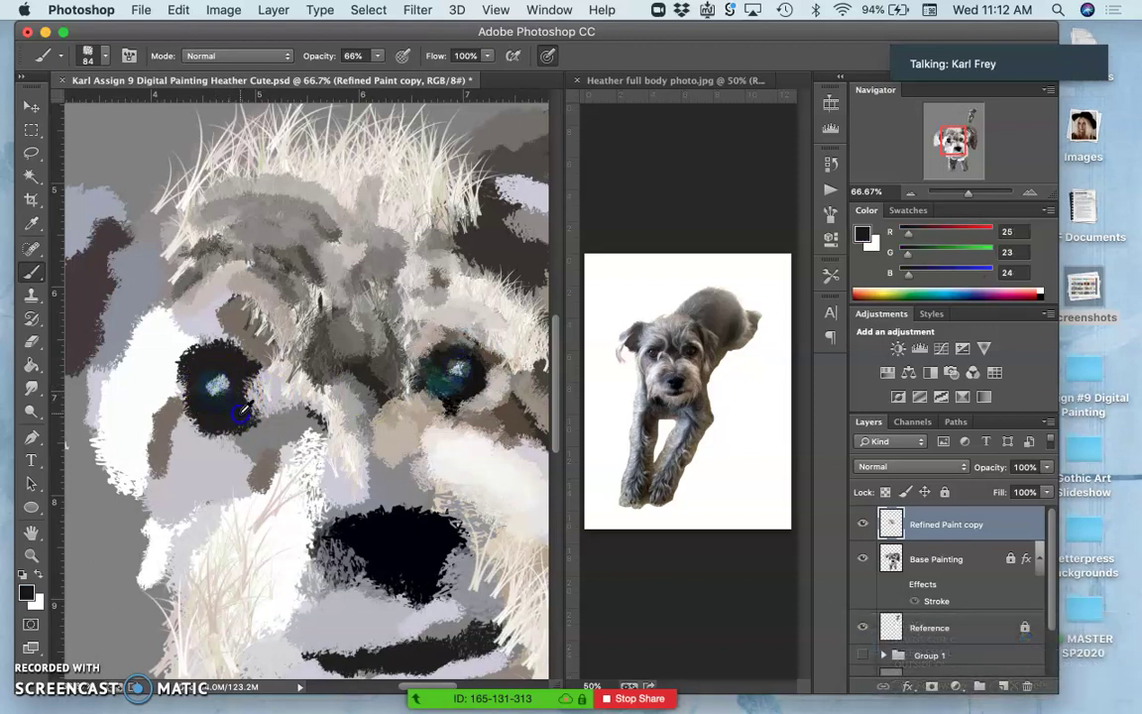
pyautogui.keyDown('alt'); pyautogui.click(476, 380); pyautogui.keyUp('alt')
pyautogui.click(227, 364)
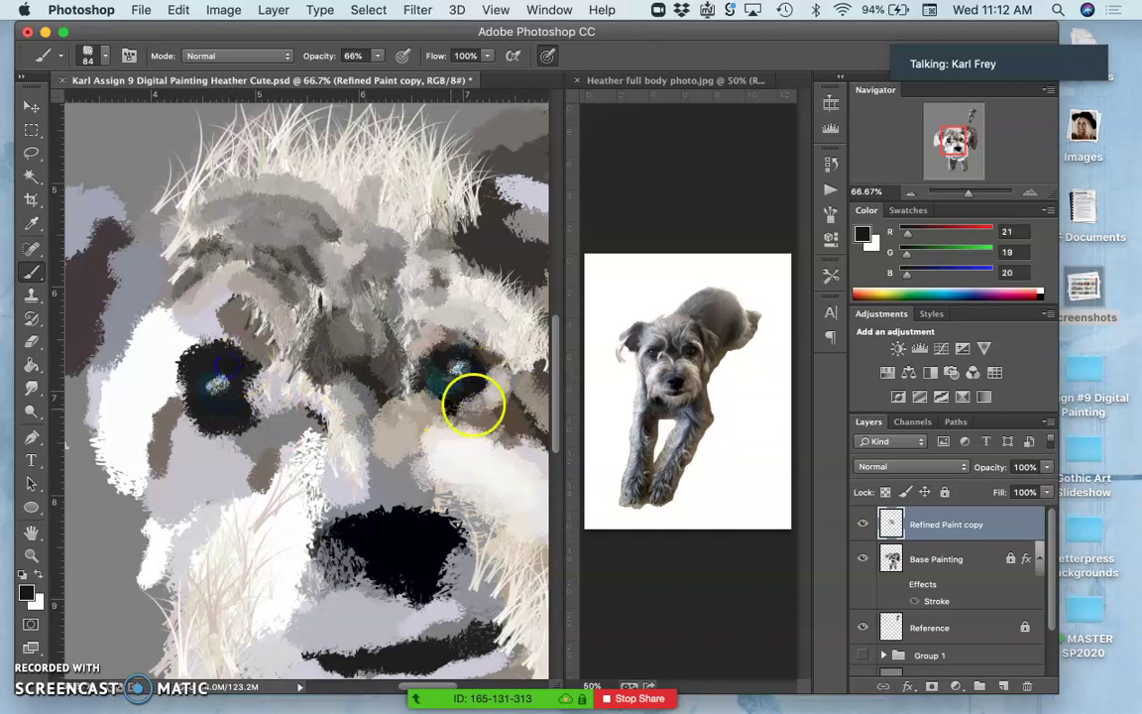
# Step: Add touches of brown (RGB 85, 71, 58), sampled beside the eye, inside both eyes
pyautogui.keyDown('alt'); pyautogui.click(494, 357); pyautogui.keyUp('alt')
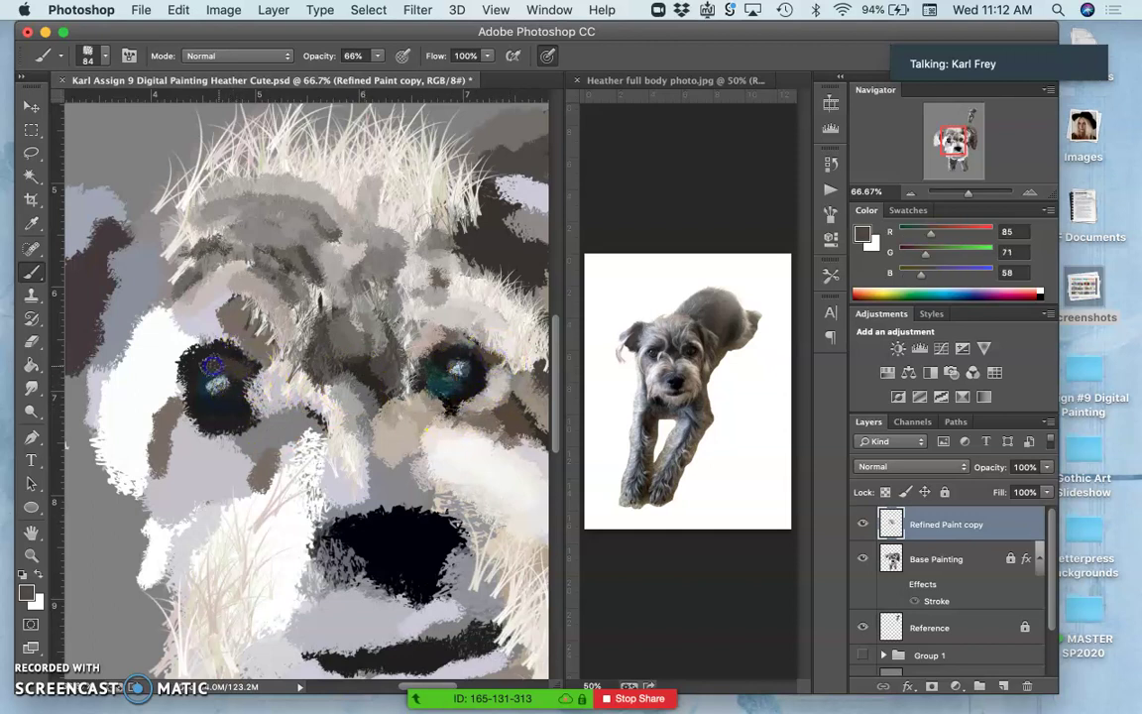
pyautogui.click(200, 384)
pyautogui.moveTo(426, 342)
pyautogui.mouseDown()
pyautogui.moveTo(483, 370)
pyautogui.moveTo(450, 352)
pyautogui.mouseUp()
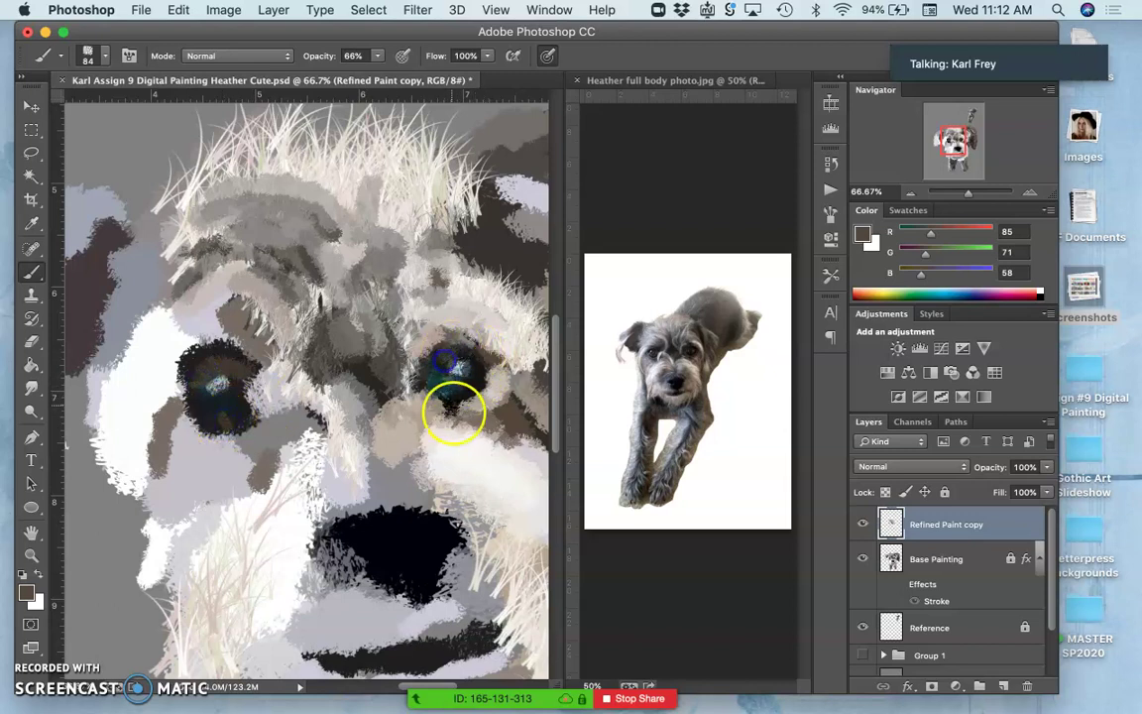
# Step: Compare the face with and without the Refined Paint copy layer by switching its visibility off and on
pyautogui.moveTo(366, 542); pyautogui.dragTo(394, 500)
pyautogui.hscroll(3, 389, 451)
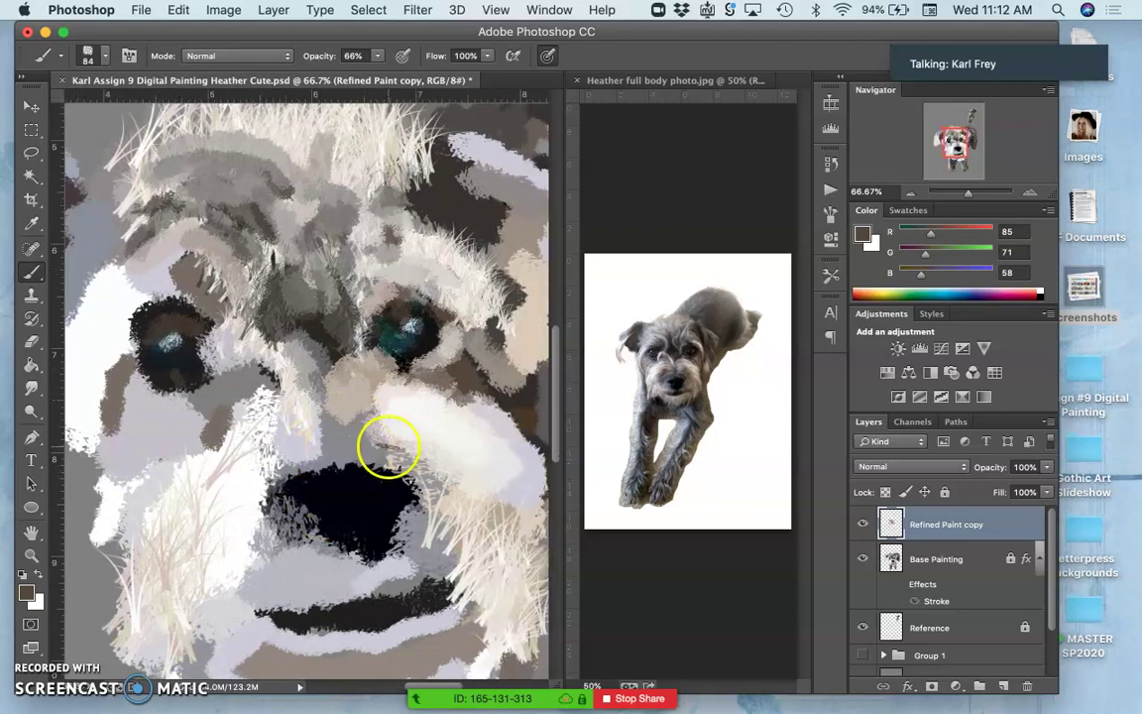
pyautogui.click(863, 524)
pyautogui.click(863, 525)
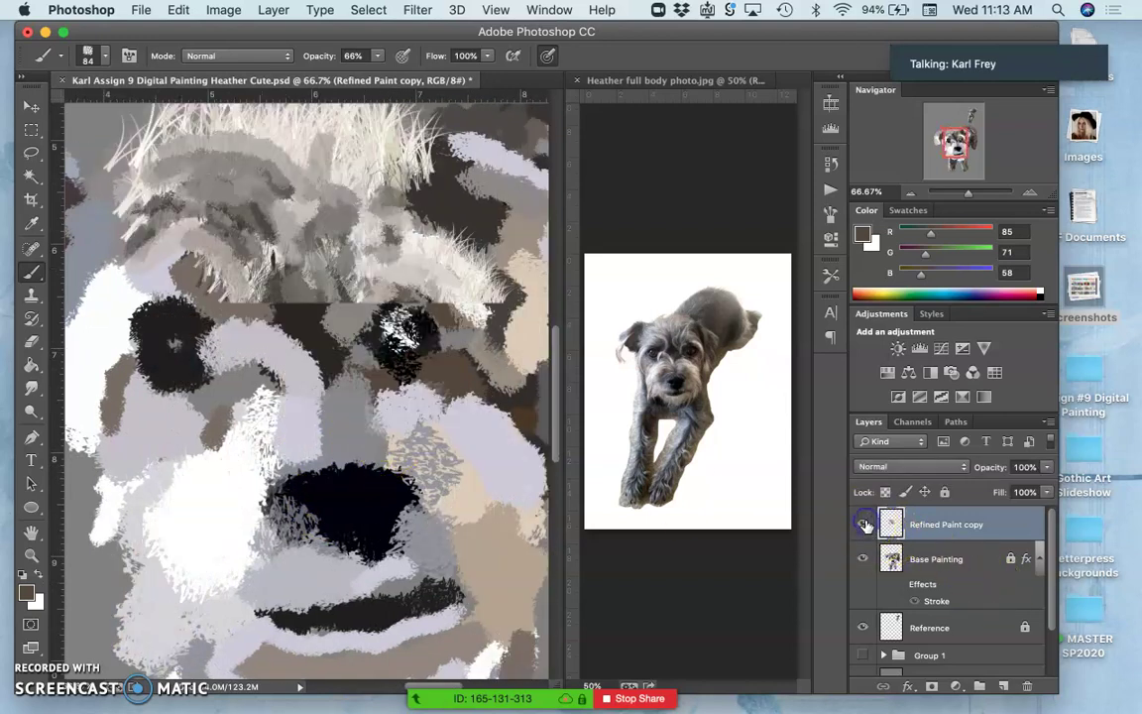
pyautogui.click(864, 525)
pyautogui.click(863, 524)
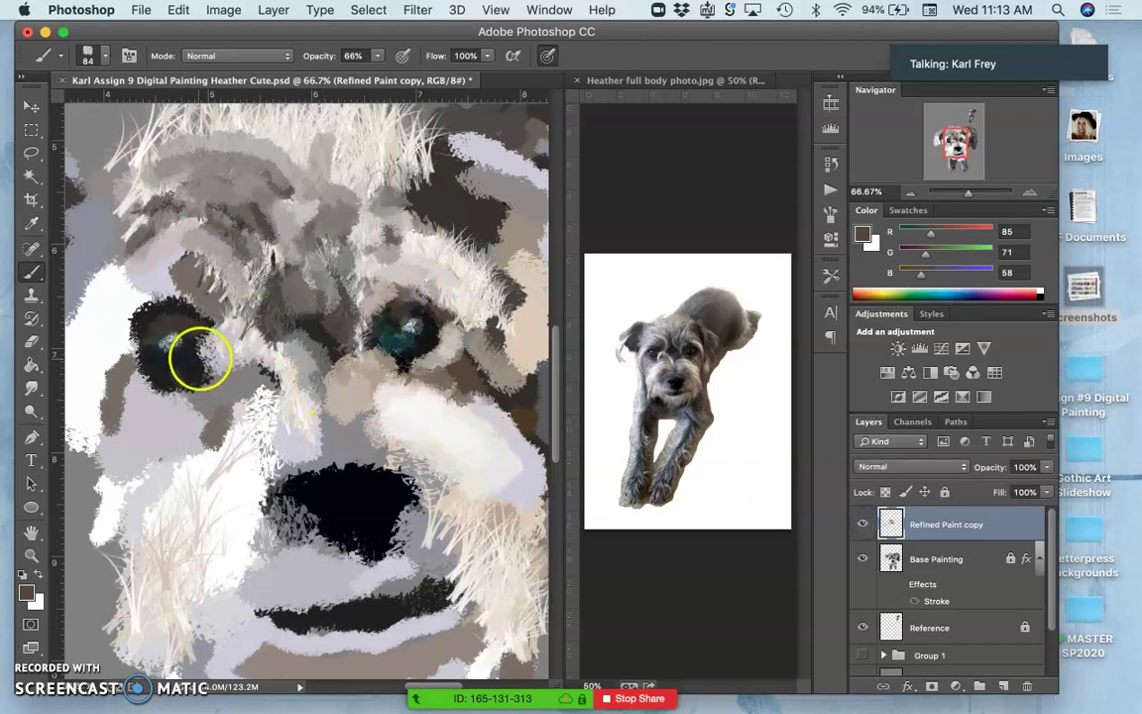
# Step: Tint the left eye with dark blue-grey (RGB 29, 38, 43), green (RGB 62, 100, 86) and near-black sampled from the other eye
pyautogui.keyDown('alt'); pyautogui.click(423, 356); pyautogui.keyUp('alt')
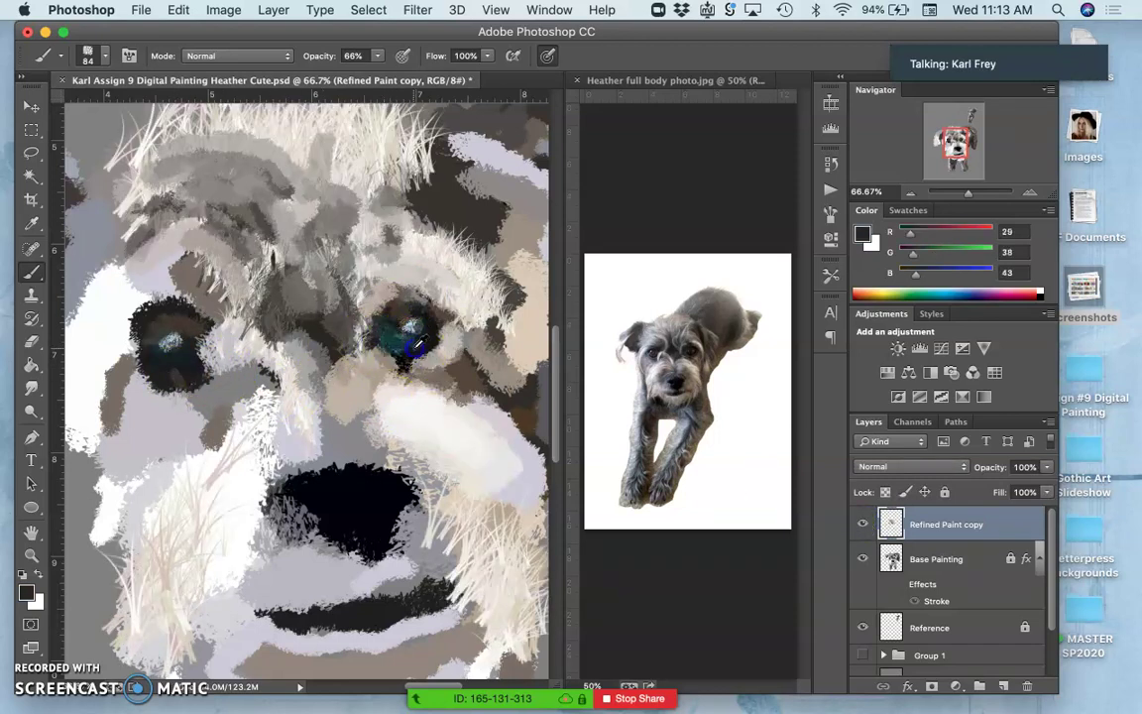
pyautogui.moveTo(168, 369); pyautogui.dragTo(165, 365)
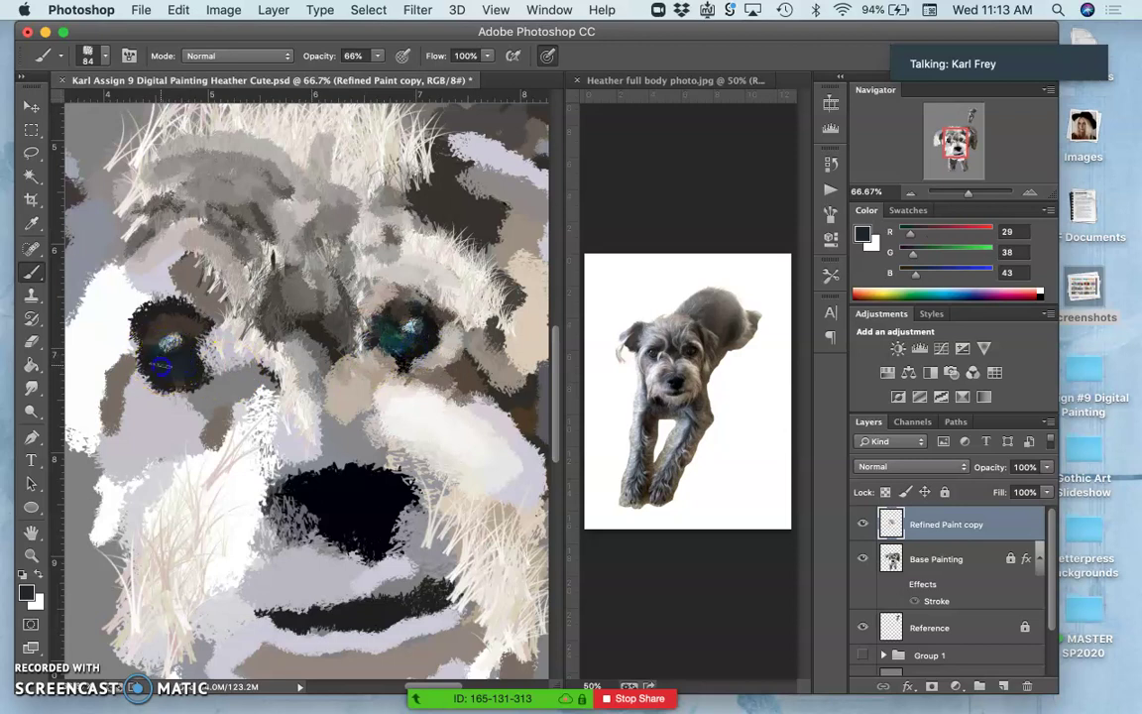
pyautogui.keyDown('alt'); pyautogui.click(395, 319); pyautogui.keyUp('alt')
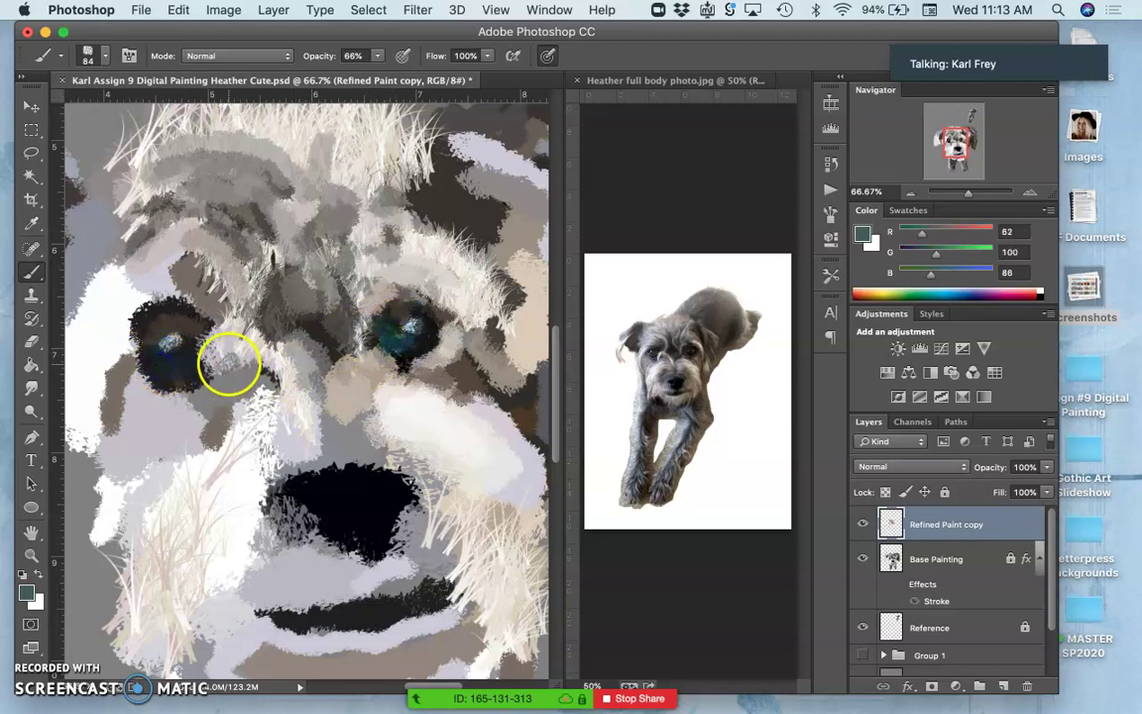
pyautogui.click(165, 358)
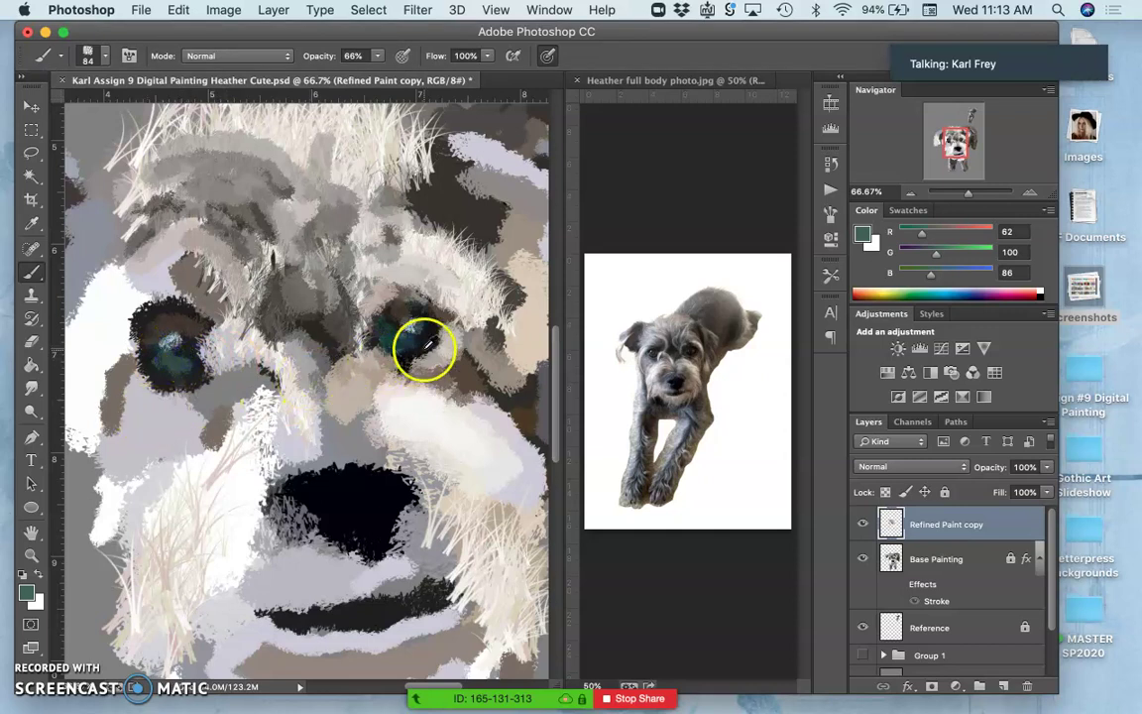
pyautogui.keyDown('alt'); pyautogui.click(416, 343); pyautogui.keyUp('alt')
pyautogui.moveTo(210, 384); pyautogui.dragTo(199, 371)
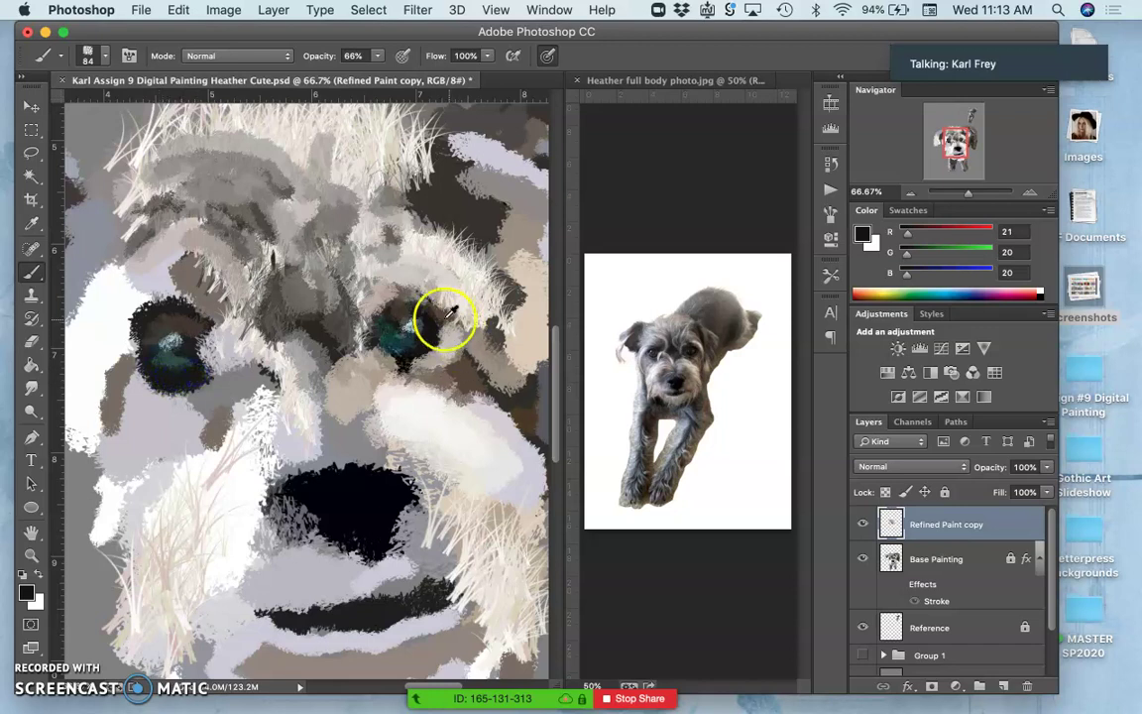
# Step: Darken the lower part and upper rim of the left eye with near-black (RGB 1, 1, 9) sampled from the nose
pyautogui.keyDown('alt'); pyautogui.click(378, 514); pyautogui.keyUp('alt')
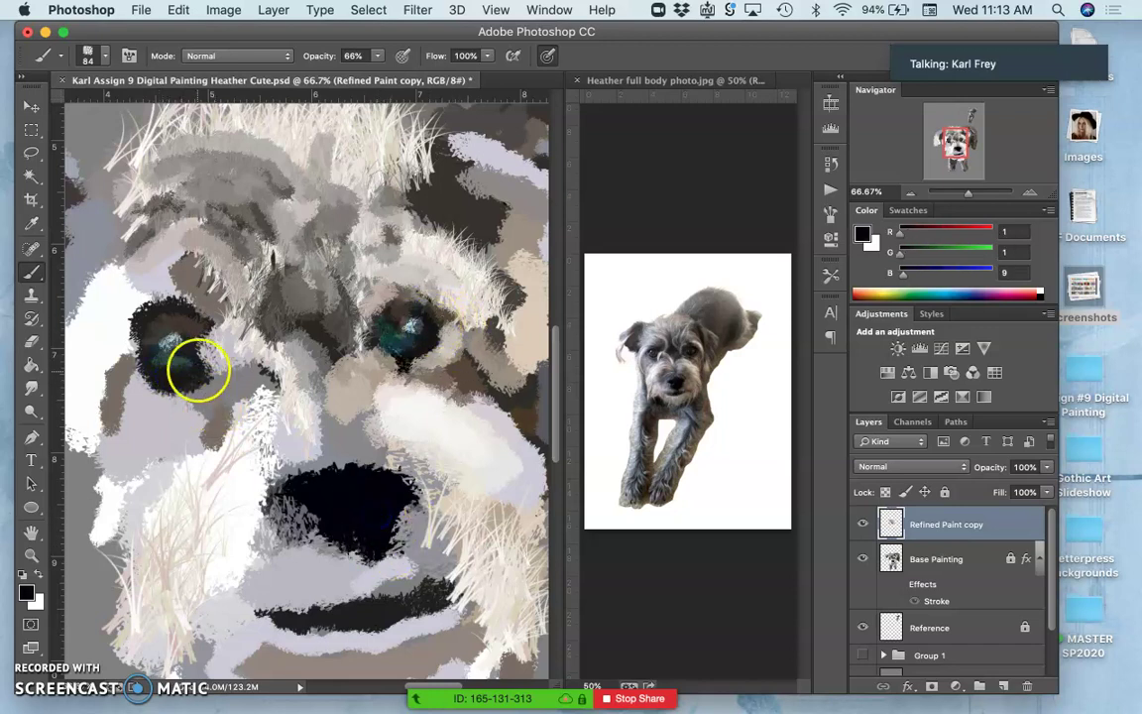
pyautogui.moveTo(186, 377); pyautogui.dragTo(163, 372)
pyautogui.moveTo(159, 307); pyautogui.dragTo(191, 308)
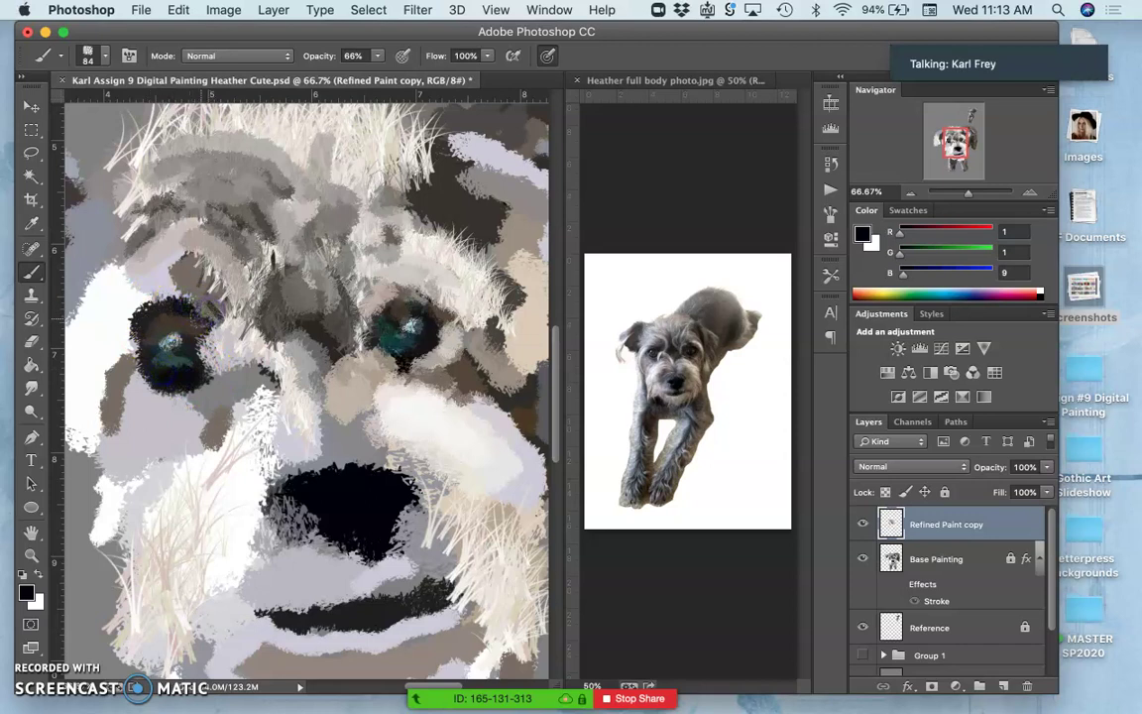
# Step: Shade between the left eye and nose bridge with sampled dark grey (RGB 71, 67, 64), and add pale cream (RGB 231, 229, 217) touches
pyautogui.keyDown('alt'); pyautogui.click(285, 293); pyautogui.keyUp('alt')
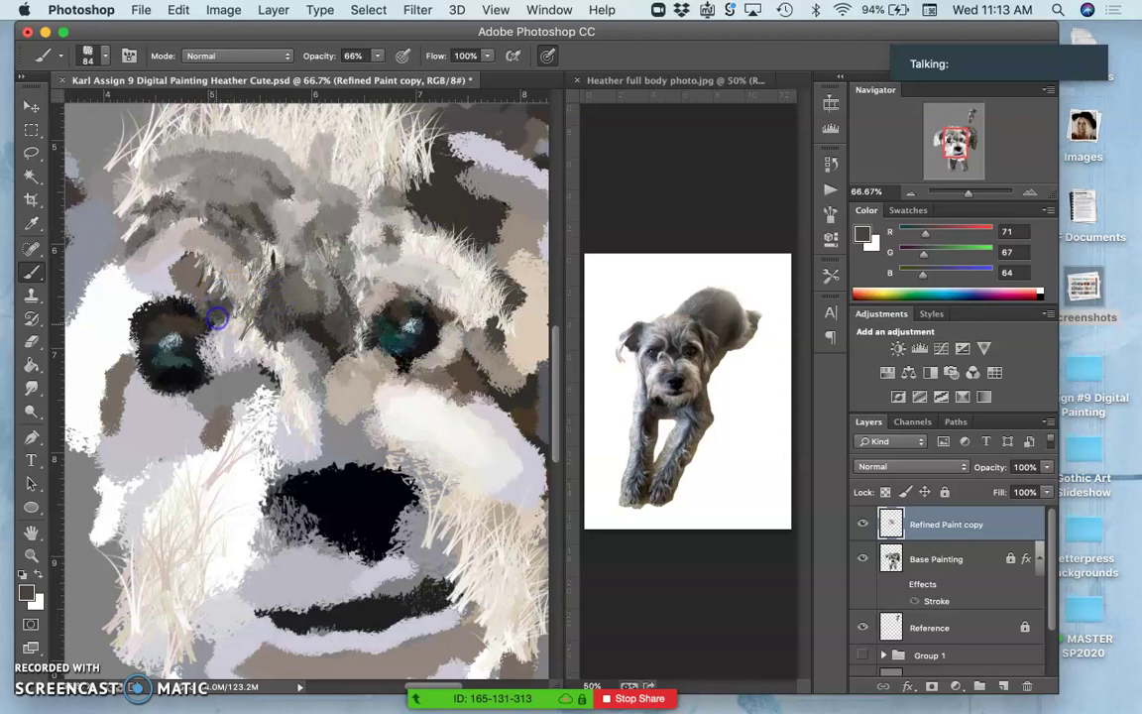
pyautogui.moveTo(217, 318)
pyautogui.mouseDown()
pyautogui.moveTo(231, 385)
pyautogui.moveTo(220, 361)
pyautogui.moveTo(223, 327)
pyautogui.mouseUp()
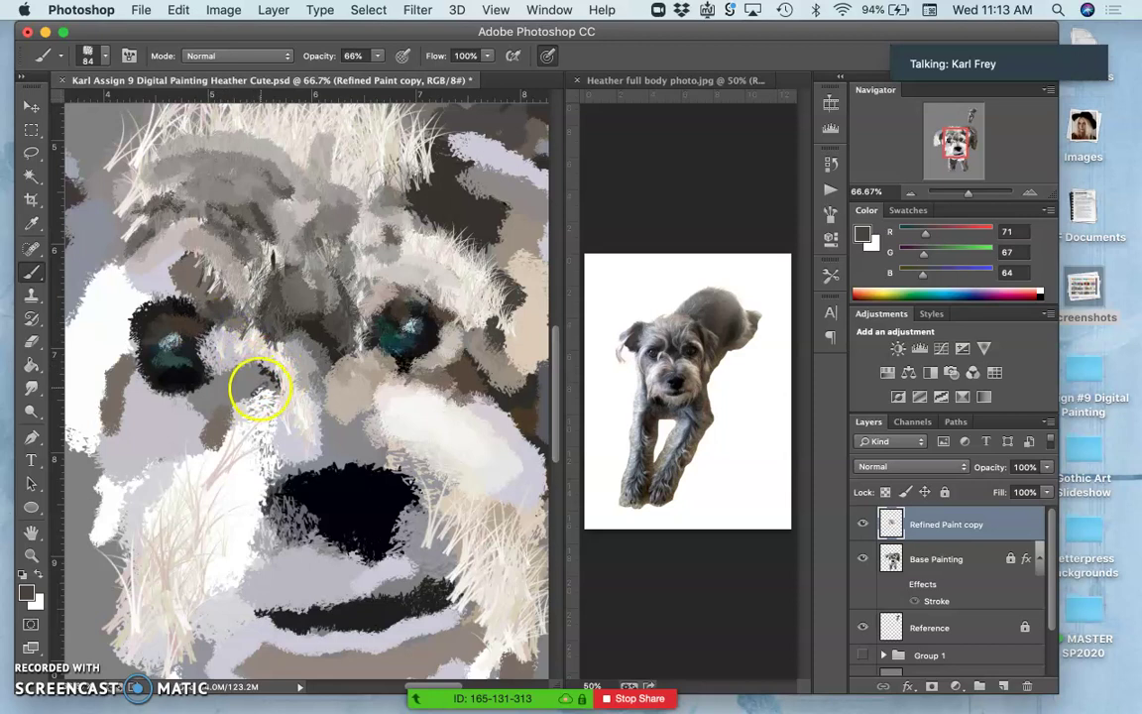
pyautogui.moveTo(258, 390)
pyautogui.mouseDown()
pyautogui.moveTo(236, 369)
pyautogui.moveTo(278, 384)
pyautogui.moveTo(293, 436)
pyautogui.mouseUp()
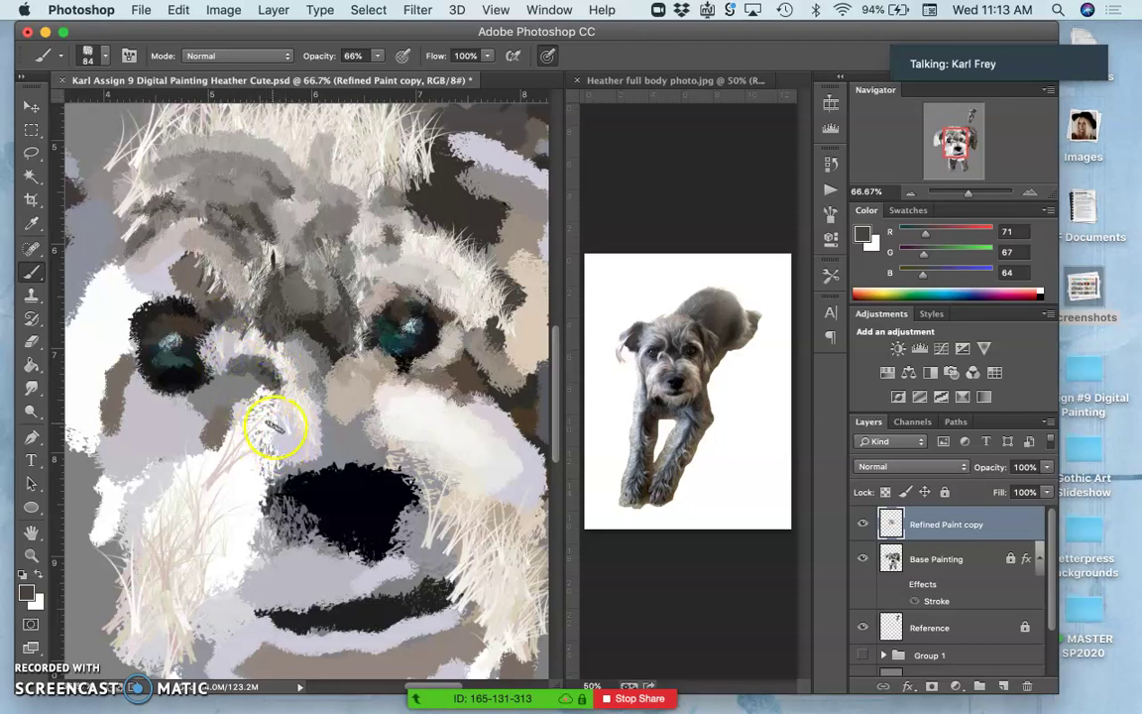
pyautogui.keyDown('alt'); pyautogui.click(288, 372); pyautogui.keyUp('alt')
pyautogui.click(216, 369)
pyautogui.click(280, 313)
# Step: Examine the whole dog painting at a reduced magnification to judge the refined face against the reference photo
pyautogui.press('super+minus')
pyautogui.press('super+minus')
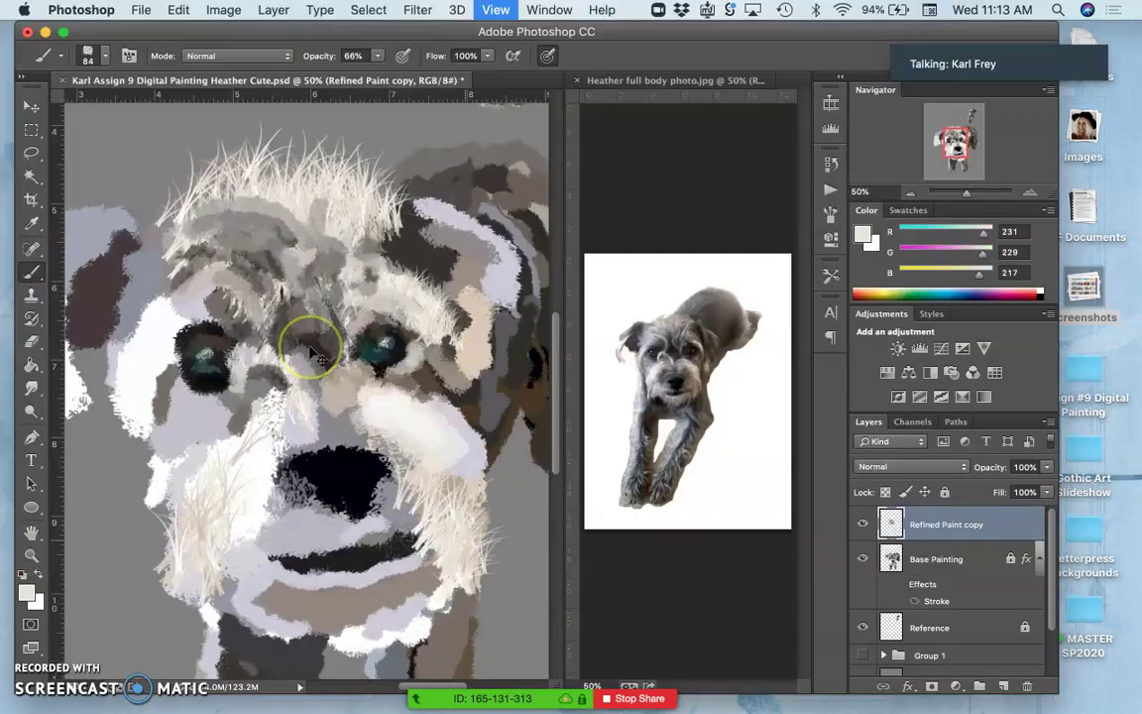
pyautogui.press('super+minus')
pyautogui.press('super+minus')
pyautogui.press('super+plus')
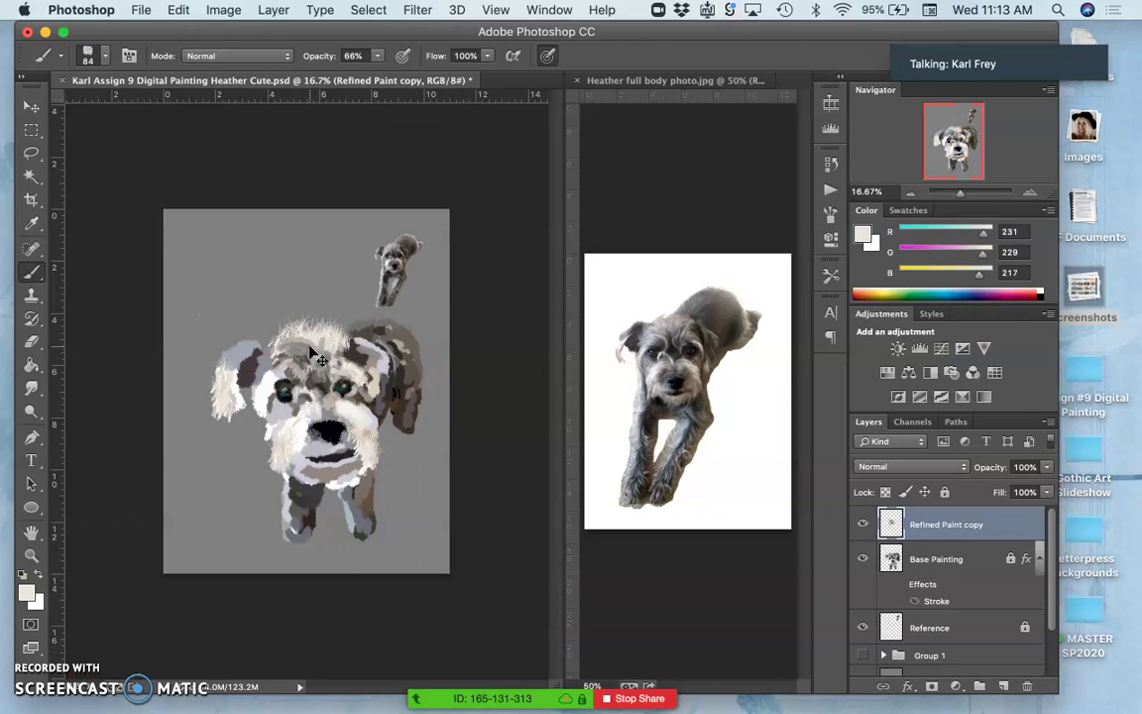
pyautogui.moveTo(377, 480); pyautogui.dragTo(367, 466)
pyautogui.press('super+equal')
pyautogui.press('super+equal')
pyautogui.press('super+equal')
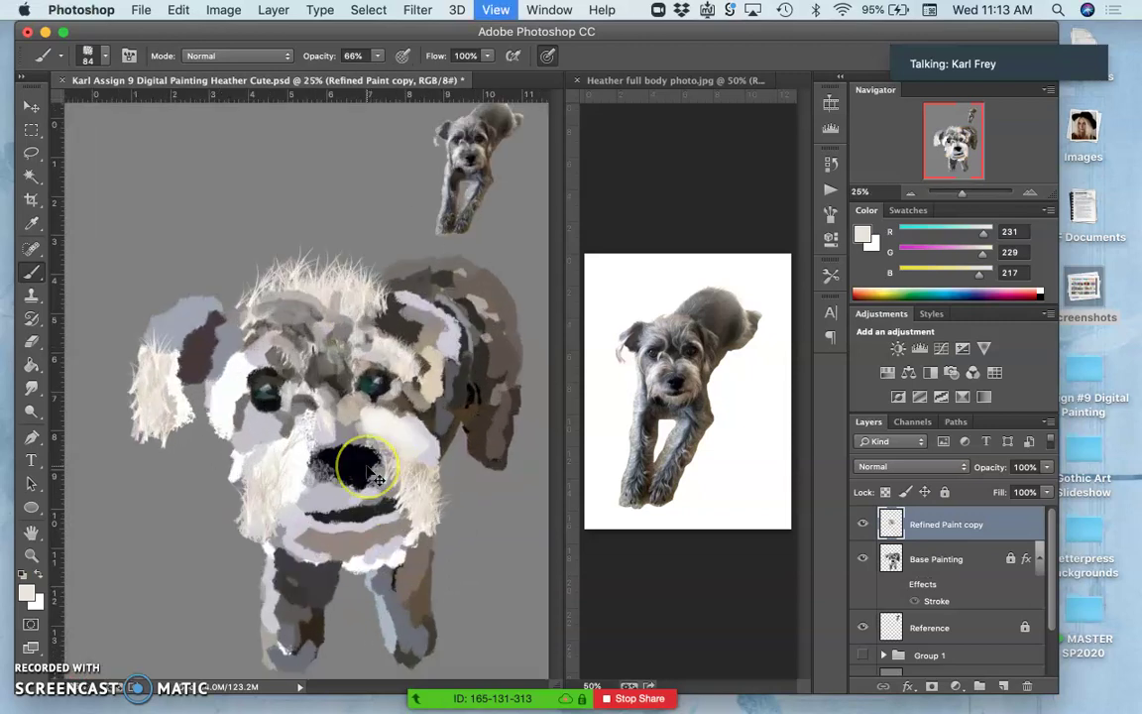
# Step: Lighten the right brow with sampled pale grey (RGB 205, 199, 195) and shade the fur beside it with dark grey (RGB 76, 72, 71)
pyautogui.moveTo(310, 406)
pyautogui.mouseDown()
pyautogui.moveTo(252, 408)
pyautogui.moveTo(307, 428)
pyautogui.mouseUp()
pyautogui.keyDown('alt'); pyautogui.click(423, 337); pyautogui.keyUp('alt')
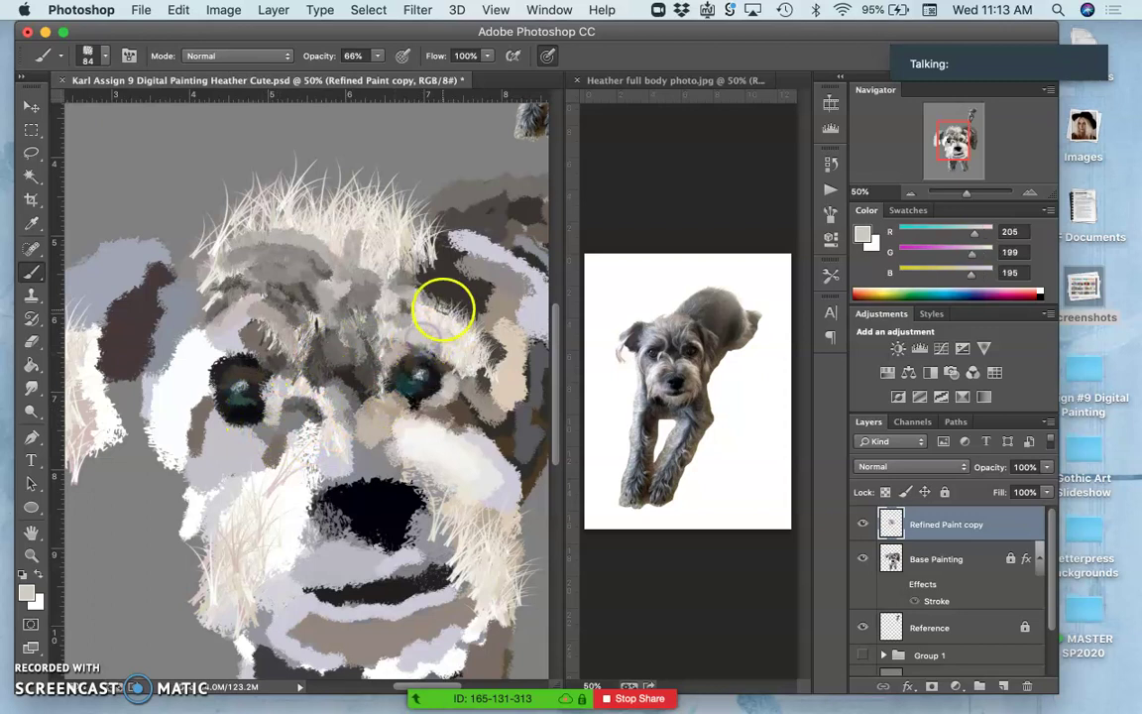
pyautogui.keyDown('alt'); pyautogui.click(482, 224); pyautogui.keyUp('alt')
pyautogui.moveTo(479, 224); pyautogui.dragTo(437, 311)
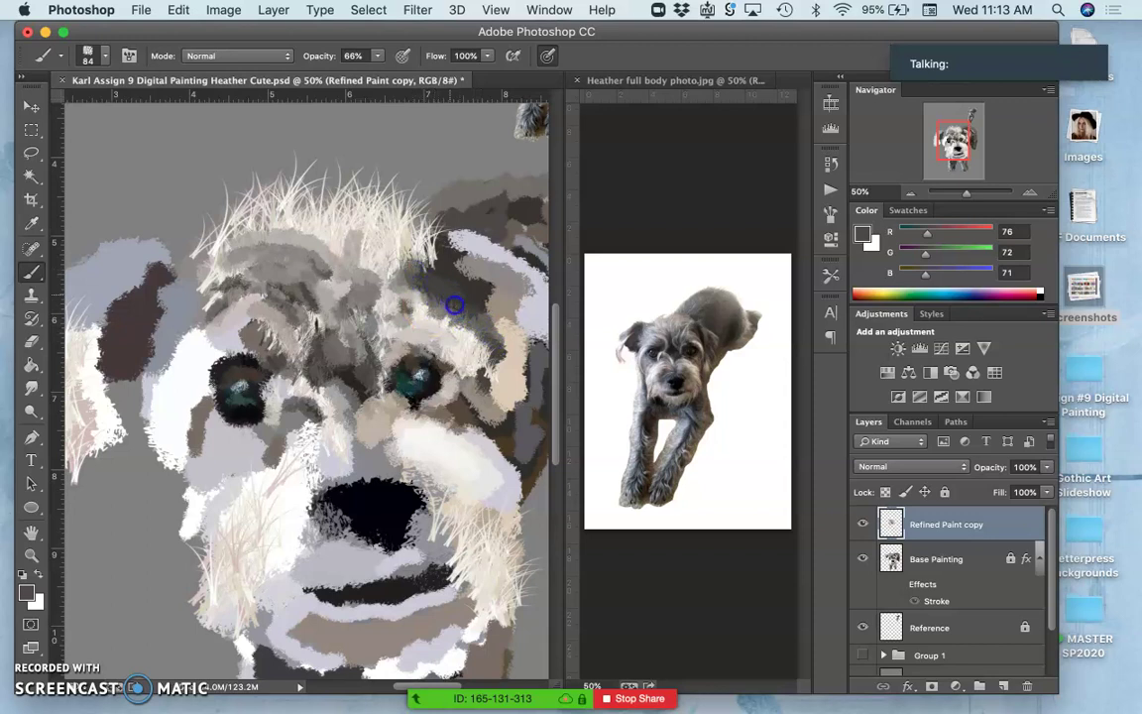
# Step: Paint a blue-grey shadow (RGB 104, 112, 115), sampled from the small reference dog, across the lower left cheek
pyautogui.keyDown('alt'); pyautogui.click(525, 117); pyautogui.keyUp('alt')
pyautogui.click(304, 459)
pyautogui.moveTo(304, 459); pyautogui.dragTo(245, 480)
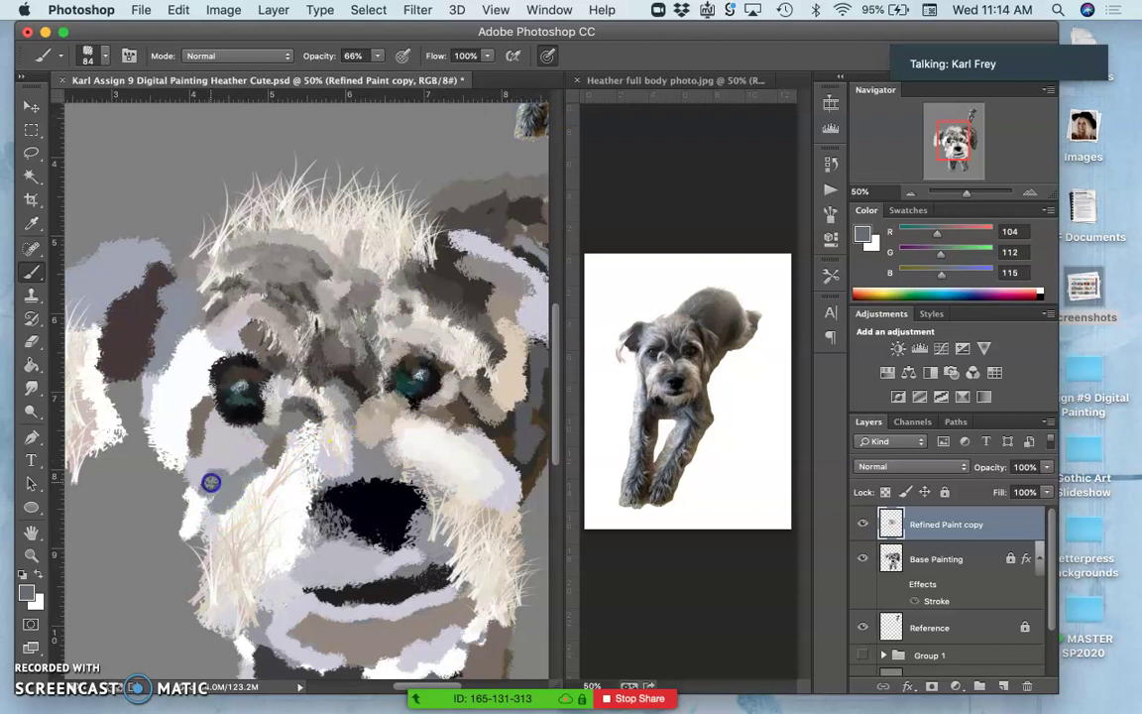
# Step: Add dark green strokes (RGB 53, 81, 74), sampled from the left eye, to both front legs
pyautogui.keyDown('alt'); pyautogui.click(245, 401); pyautogui.keyUp('alt')
pyautogui.scroll(-2, 277, 567)
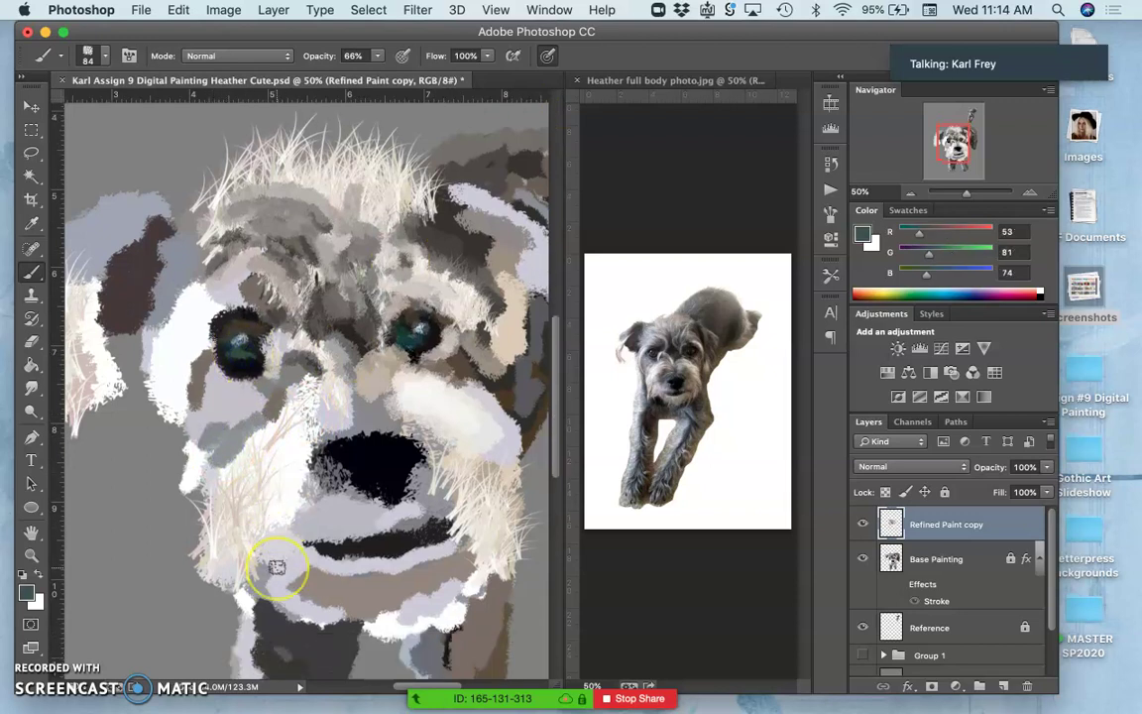
pyautogui.scroll(-3, 276, 567)
pyautogui.click(311, 566)
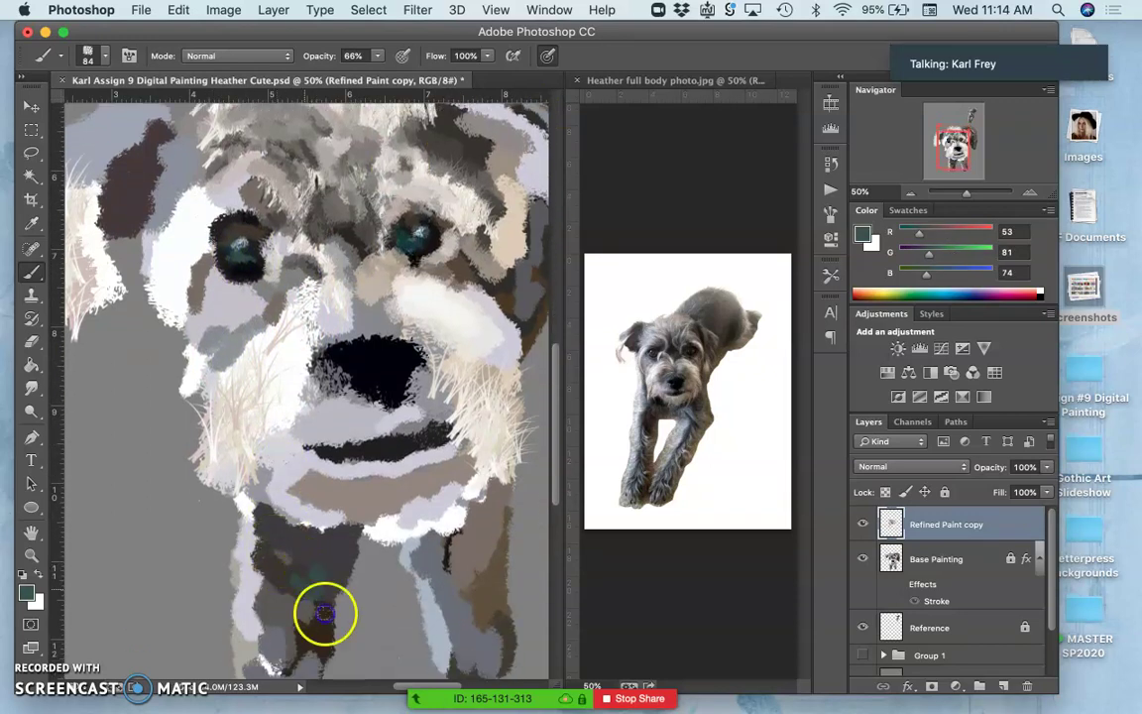
pyautogui.moveTo(445, 532); pyautogui.dragTo(451, 563)
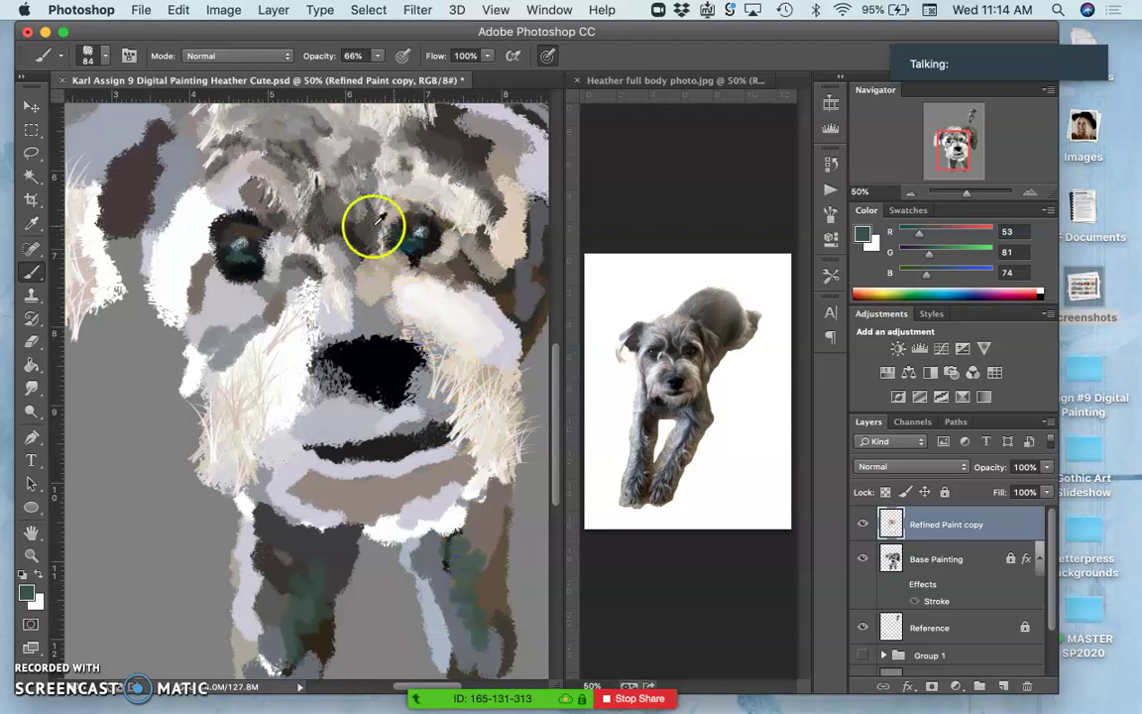
# Step: Deepen the shadows on the right front leg with dark brown (RGB 42, 38, 35) sampled between the eyes
pyautogui.keyDown('alt'); pyautogui.click(348, 243); pyautogui.keyUp('alt')
pyautogui.moveTo(484, 549)
pyautogui.mouseDown()
pyautogui.moveTo(466, 550)
pyautogui.moveTo(474, 510)
pyautogui.mouseUp()
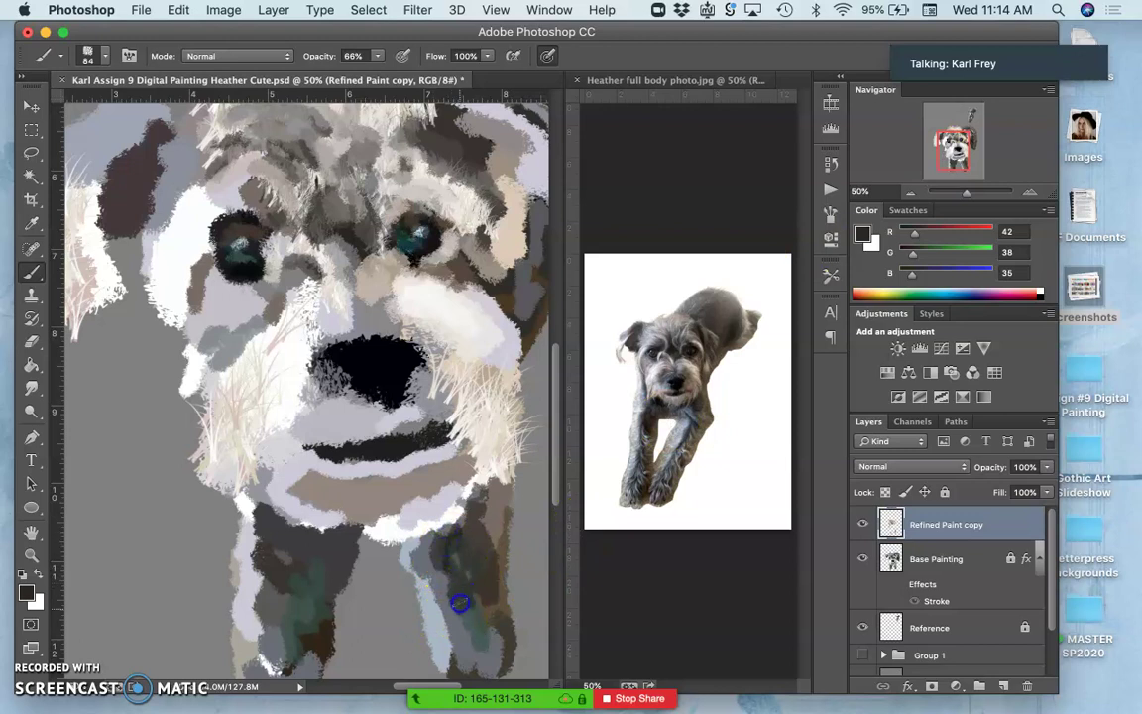
pyautogui.click(420, 553)
# Step: Soften the left eye's upper edge with pinkish grey (RGB 179, 162, 153) and tone the white side fur with cream (RGB 232, 226, 215)
pyautogui.scroll(-3, 471, 636)
pyautogui.scroll(5, 473, 634)
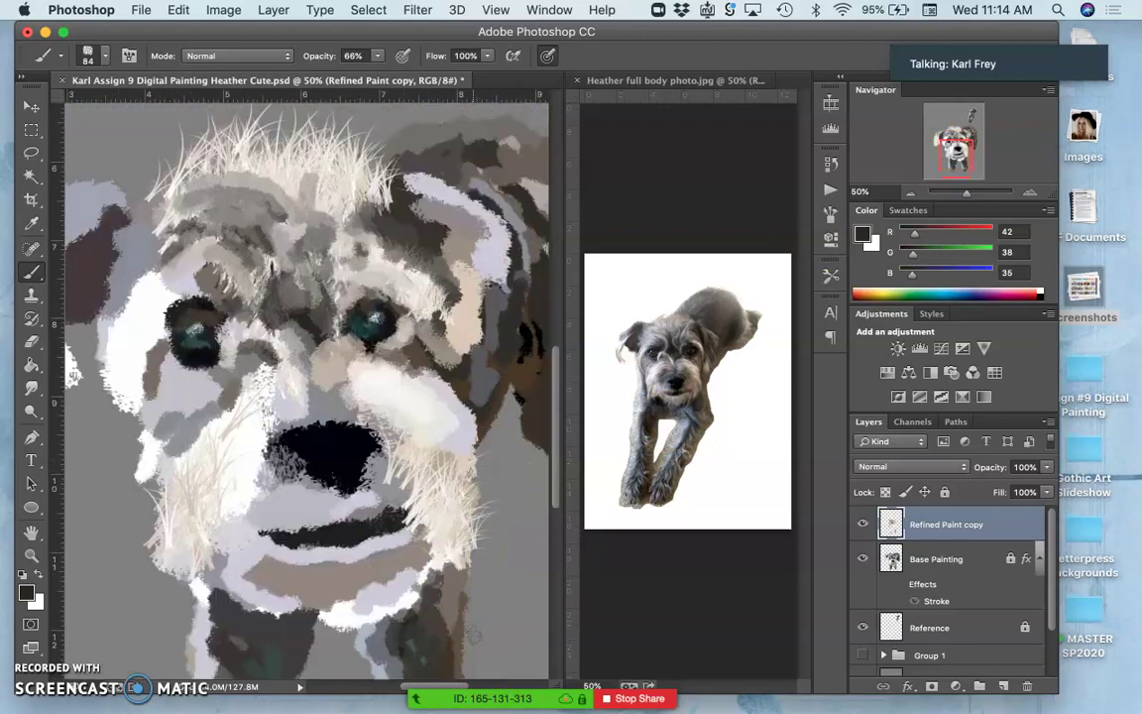
pyautogui.scroll(2, 472, 634)
pyautogui.keyDown('alt'); pyautogui.click(356, 331); pyautogui.keyUp('alt')
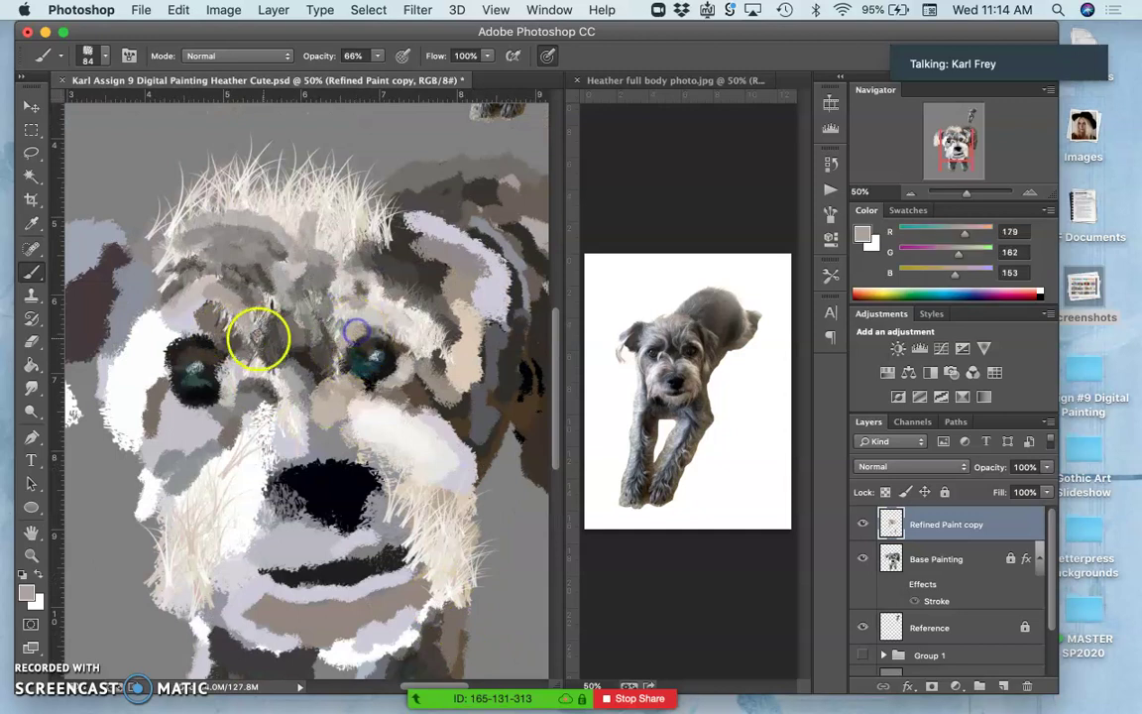
pyautogui.moveTo(183, 346)
pyautogui.mouseDown()
pyautogui.moveTo(153, 387)
pyautogui.moveTo(189, 340)
pyautogui.moveTo(150, 373)
pyautogui.moveTo(184, 333)
pyautogui.moveTo(143, 365)
pyautogui.moveTo(187, 327)
pyautogui.mouseUp()
pyautogui.keyDown('alt'); pyautogui.click(295, 221); pyautogui.keyUp('alt')
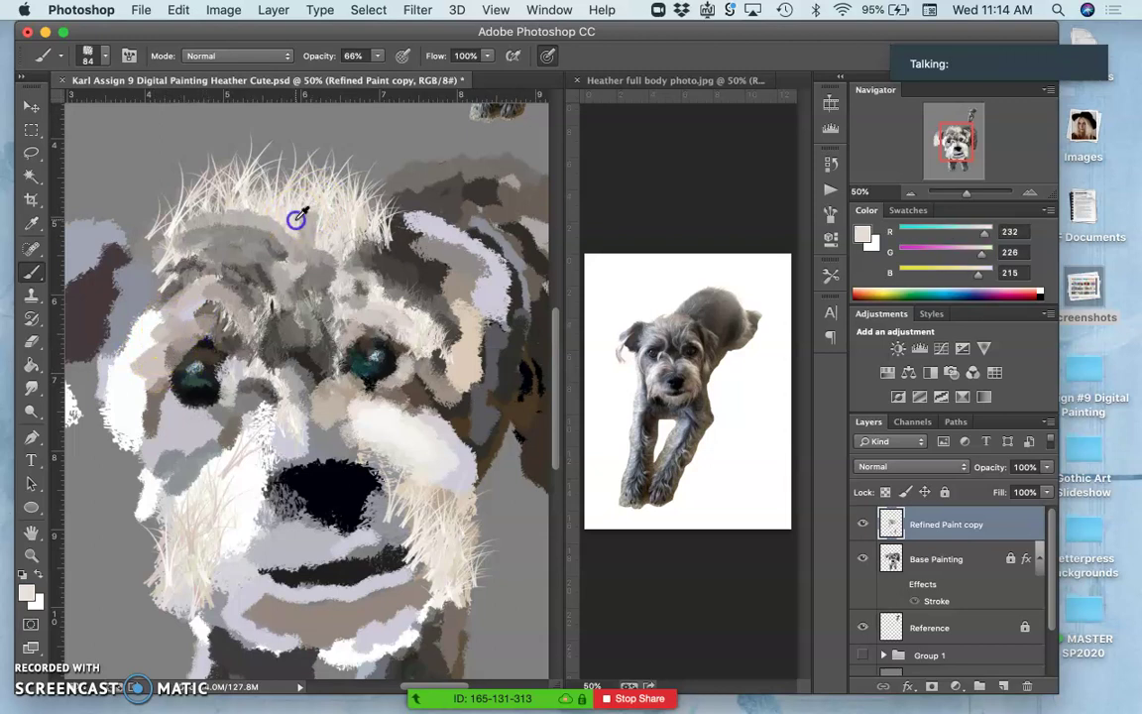
pyautogui.moveTo(160, 335)
pyautogui.mouseDown()
pyautogui.moveTo(123, 401)
pyautogui.moveTo(172, 325)
pyautogui.moveTo(134, 410)
pyautogui.moveTo(139, 439)
pyautogui.moveTo(162, 346)
pyautogui.mouseUp()
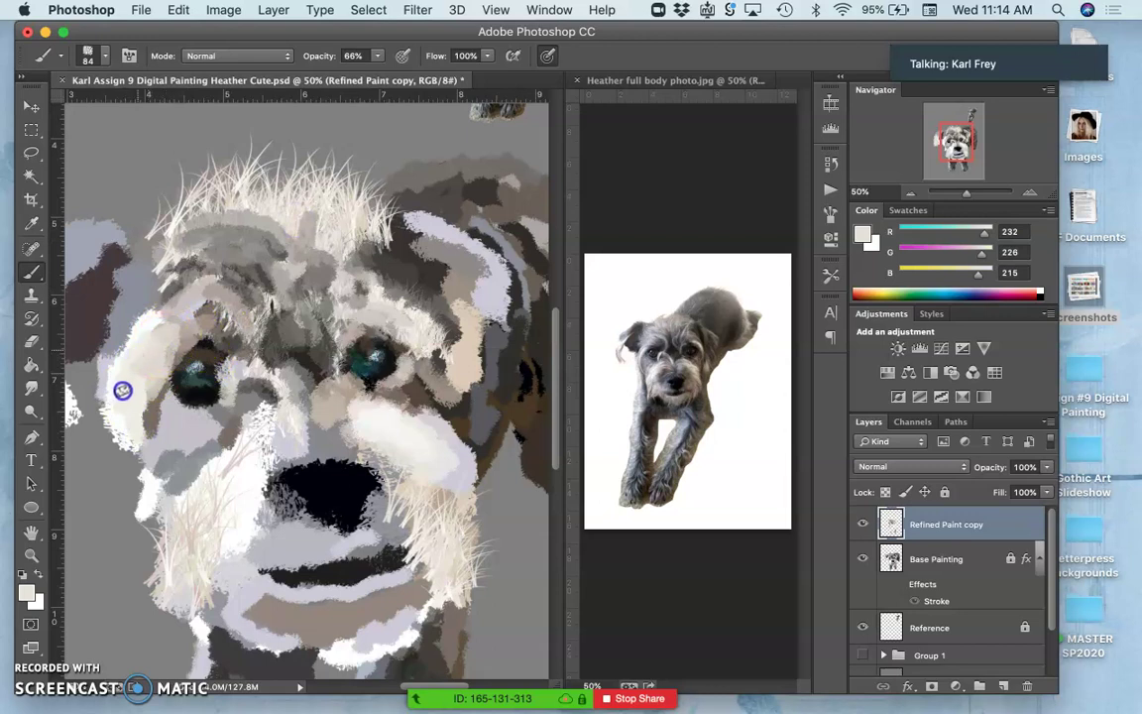
# Step: Blend sampled dark grey (RGB 75, 71, 67) and pale pink (RGB 218, 197, 191) above the left eye, and dark brown beside the nose bridge
pyautogui.keyDown('alt'); pyautogui.click(317, 345); pyautogui.keyUp('alt')
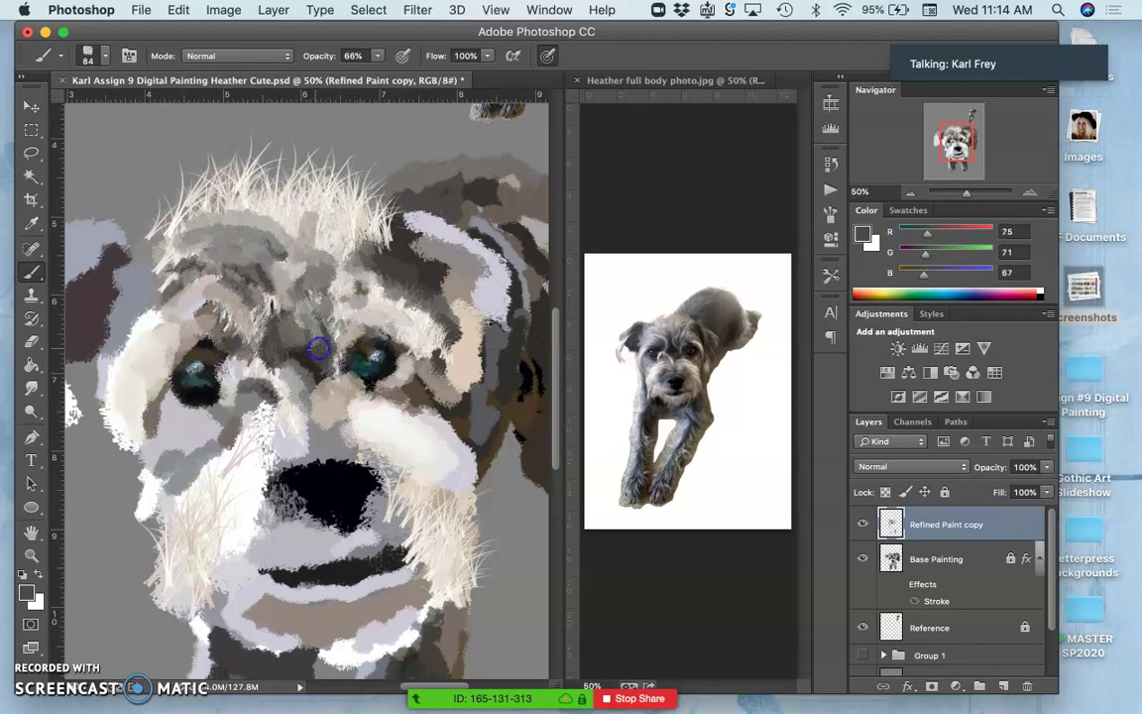
pyautogui.moveTo(220, 304); pyautogui.dragTo(202, 338)
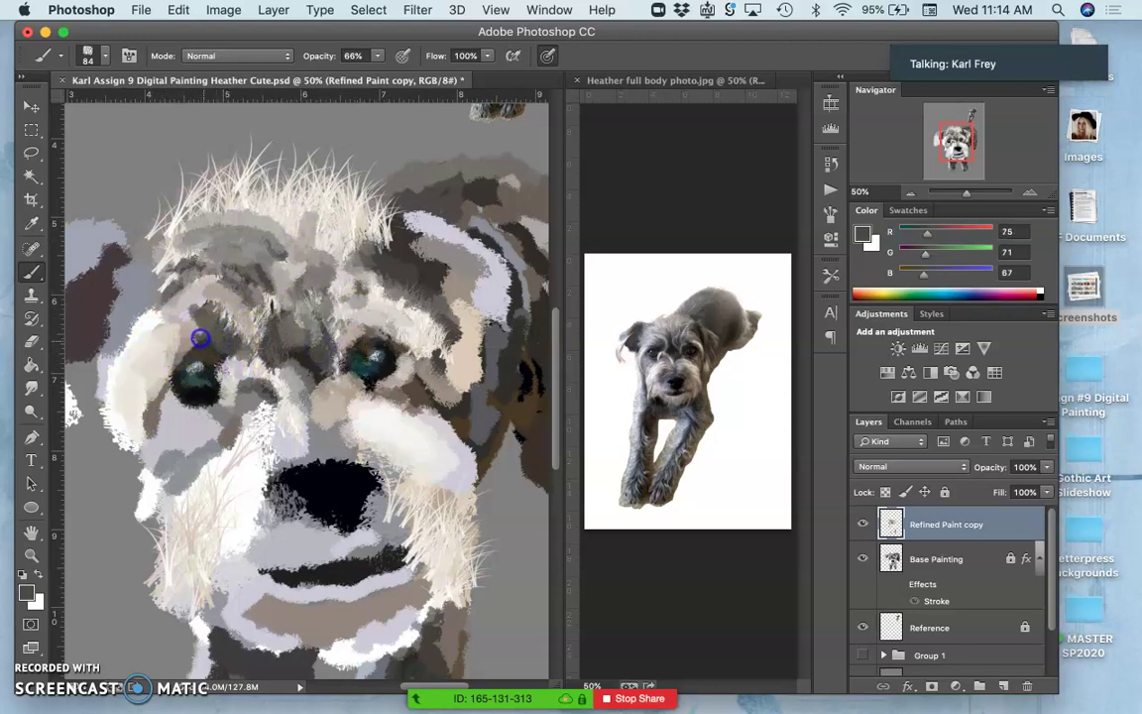
pyautogui.keyDown('alt'); pyautogui.click(286, 389); pyautogui.keyUp('alt')
pyautogui.click(203, 346)
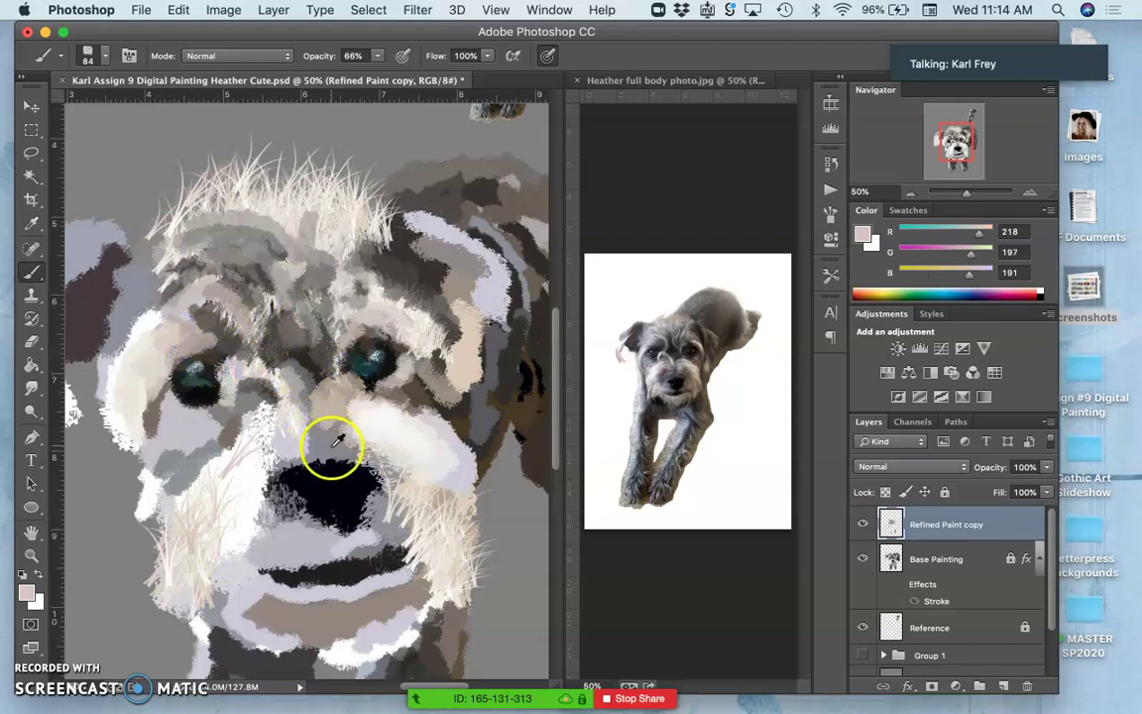
pyautogui.keyDown('alt'); pyautogui.click(318, 372); pyautogui.keyUp('alt')
pyautogui.moveTo(286, 374); pyautogui.dragTo(260, 335)
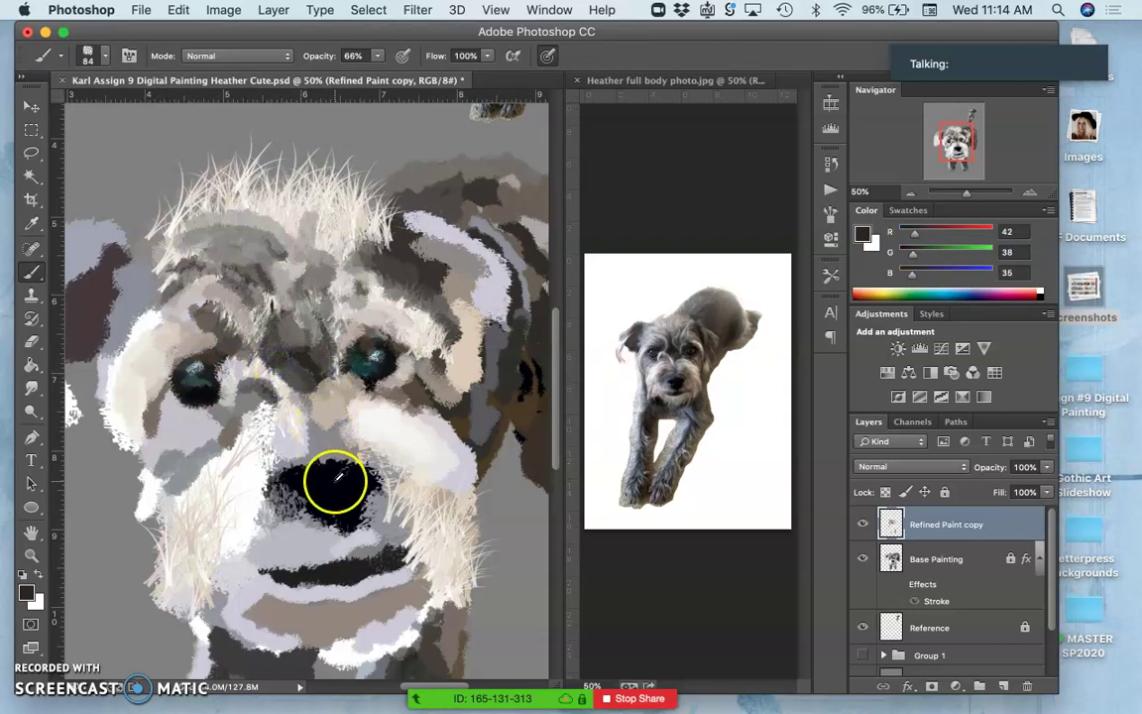
# Step: Rework the nose with dark grey (RGB 75, 71, 67) and near-black (RGB 1, 1, 9) underneath and dark blue (RGB 24, 51, 62) along its top
pyautogui.keyDown('alt'); pyautogui.click(324, 360); pyautogui.keyUp('alt')
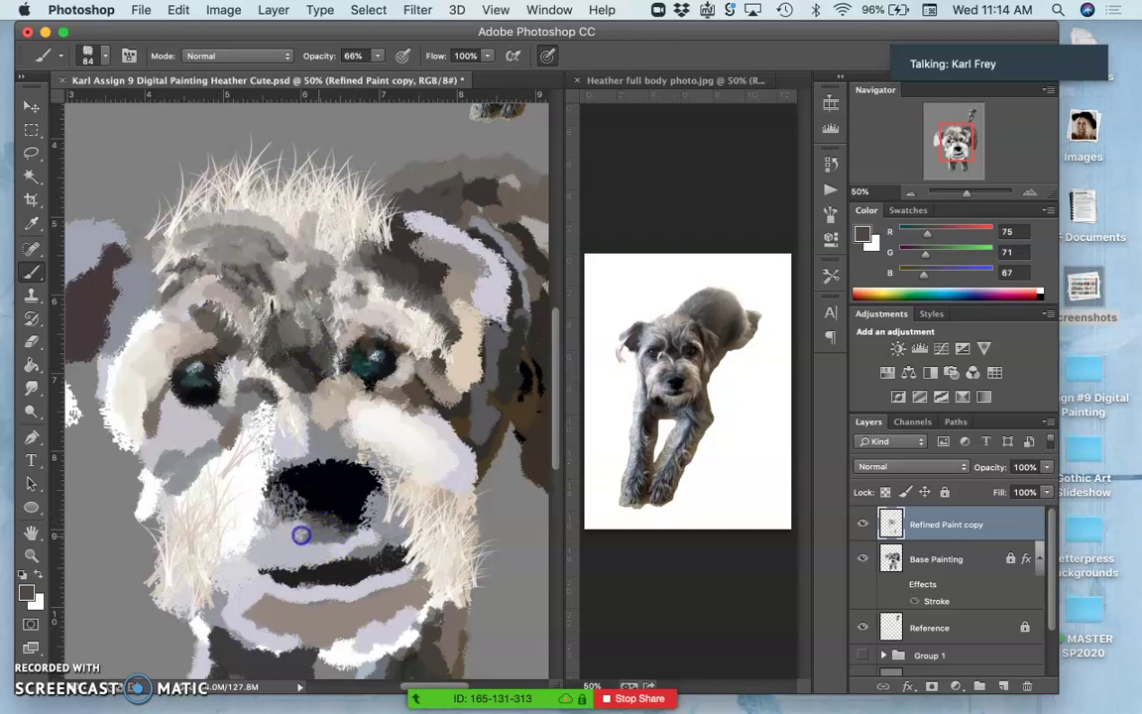
pyautogui.keyDown('alt'); pyautogui.click(332, 492); pyautogui.keyUp('alt')
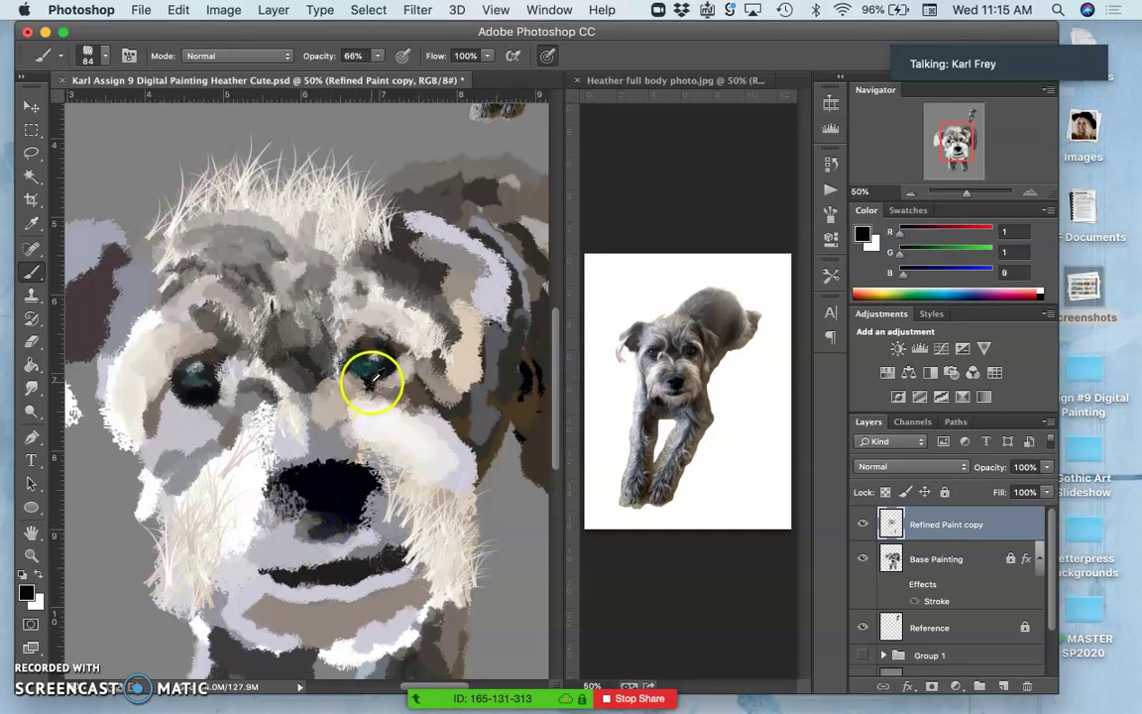
pyautogui.keyDown('alt'); pyautogui.click(367, 372); pyautogui.keyUp('alt')
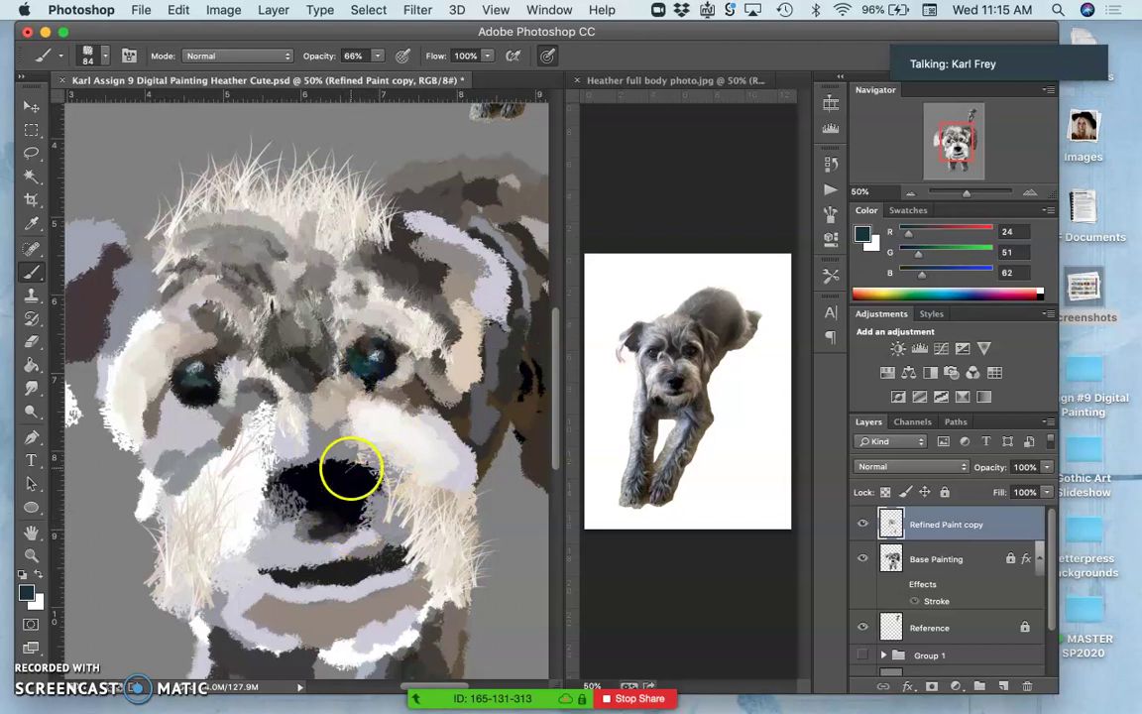
pyautogui.moveTo(351, 470); pyautogui.dragTo(367, 471)
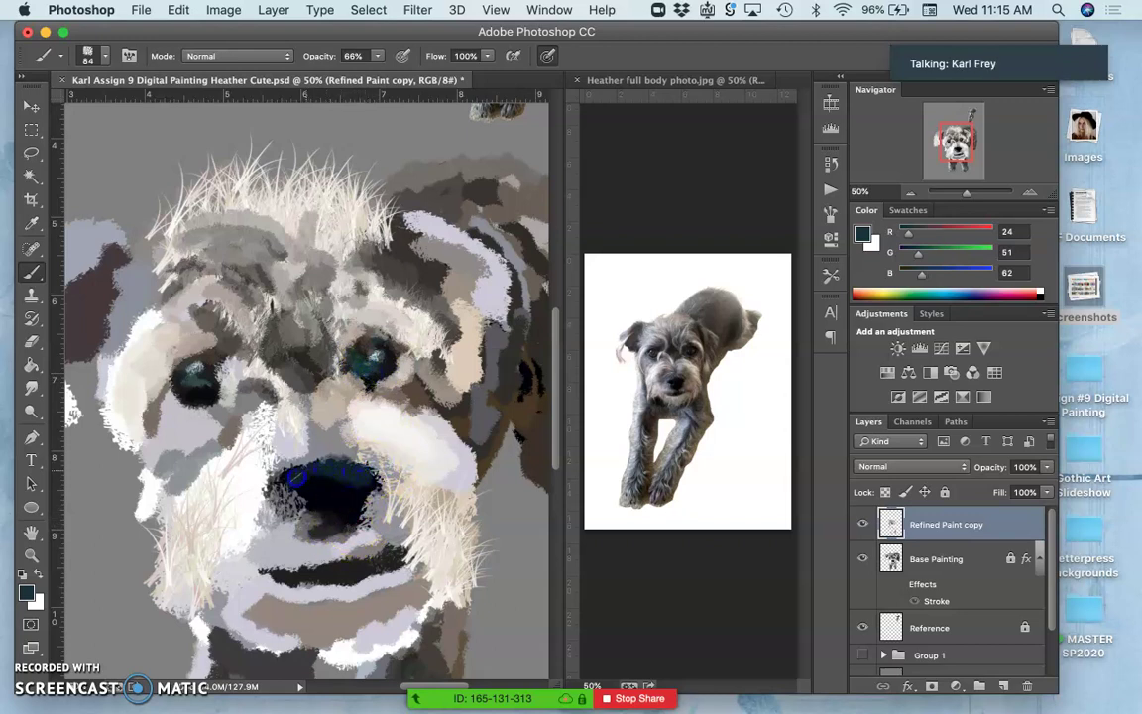
# Step: Blend the fur around and above the nose with sampled greys, including warm grey (RGB 155, 143, 131) over the white patch under the right eye
pyautogui.keyDown('alt'); pyautogui.click(321, 446); pyautogui.keyUp('alt')
pyautogui.moveTo(306, 480)
pyautogui.mouseDown()
pyautogui.moveTo(269, 461)
pyautogui.moveTo(303, 426)
pyautogui.moveTo(256, 450)
pyautogui.moveTo(390, 454)
pyautogui.moveTo(354, 470)
pyautogui.moveTo(379, 479)
pyautogui.moveTo(378, 451)
pyautogui.moveTo(394, 455)
pyautogui.moveTo(372, 433)
pyautogui.moveTo(414, 477)
pyautogui.moveTo(411, 521)
pyautogui.moveTo(389, 518)
pyautogui.moveTo(374, 474)
pyautogui.moveTo(418, 530)
pyautogui.mouseUp()
pyautogui.moveTo(352, 474); pyautogui.dragTo(357, 454)
pyautogui.keyDown('alt'); pyautogui.click(313, 209); pyautogui.keyUp('alt')
pyautogui.moveTo(370, 415)
pyautogui.mouseDown()
pyautogui.moveTo(369, 438)
pyautogui.moveTo(375, 428)
pyautogui.mouseUp()
pyautogui.keyDown('alt'); pyautogui.click(451, 268); pyautogui.keyUp('alt')
pyautogui.click(374, 407)
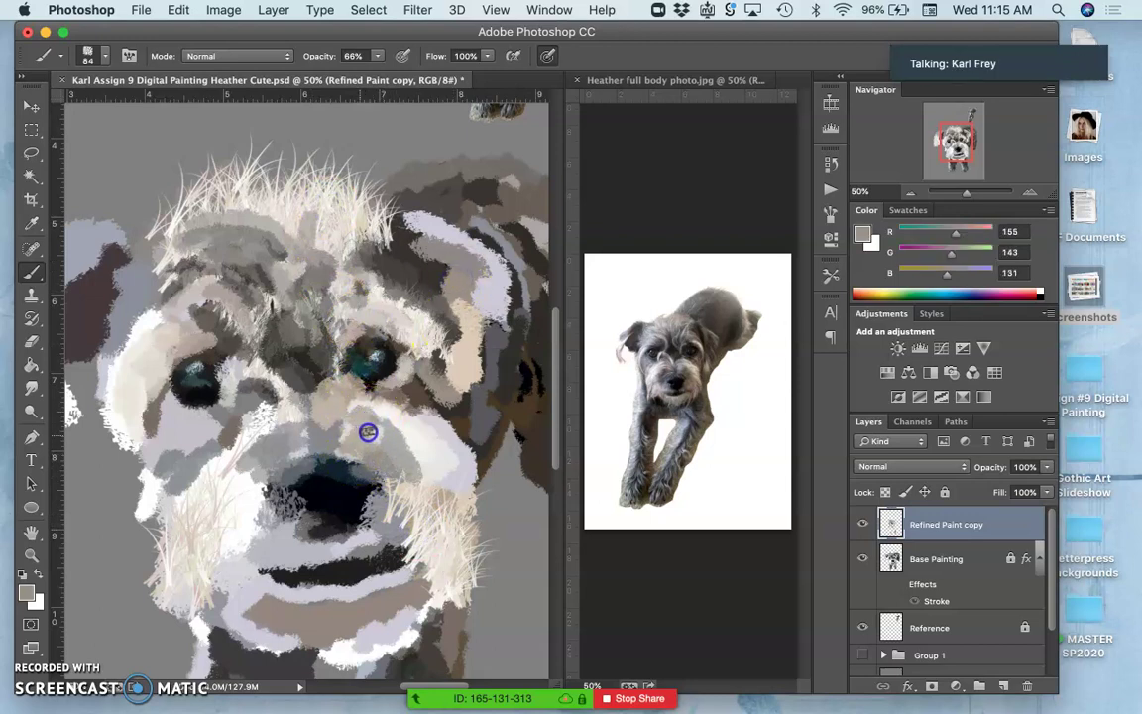
# Step: Blend the nose bridge between the eyes and nose with sampled mid grey (RGB 140, 137, 137) and dark brown (RGB 42, 38, 35)
pyautogui.keyDown('alt'); pyautogui.click(305, 394); pyautogui.keyUp('alt')
pyautogui.keyDown('alt'); pyautogui.click(326, 438); pyautogui.keyUp('alt')
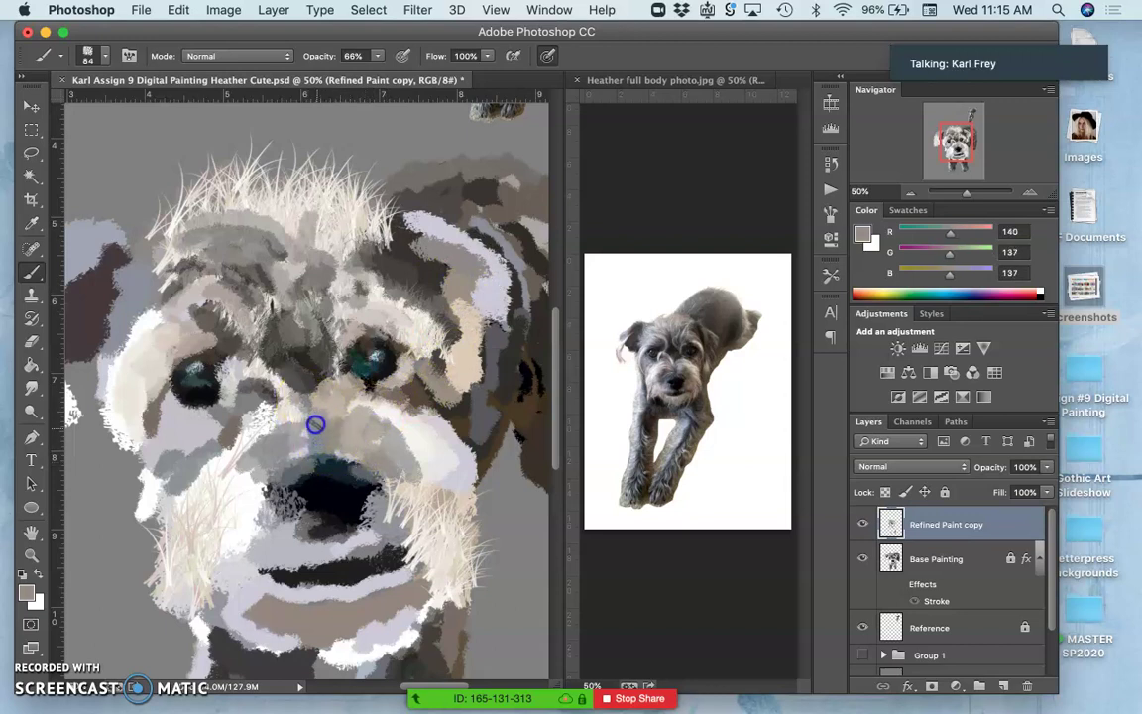
pyautogui.keyDown('alt'); pyautogui.click(302, 340); pyautogui.keyUp('alt')
pyautogui.click(316, 416)
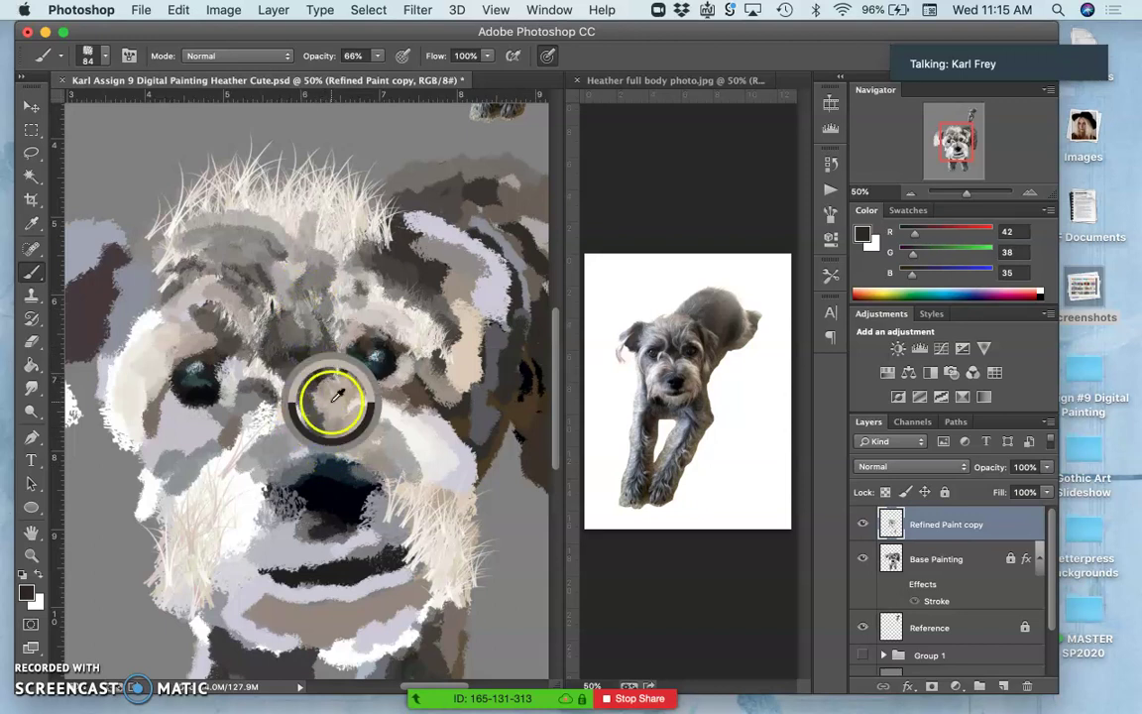
# Step: Lower the brush opacity to 38% and blend sampled beige (RGB 191, 180, 167) above the nose and near-black (RGB 18, 17, 18) under the right eye
pyautogui.keyDown('alt'); pyautogui.click(333, 397); pyautogui.keyUp('alt')
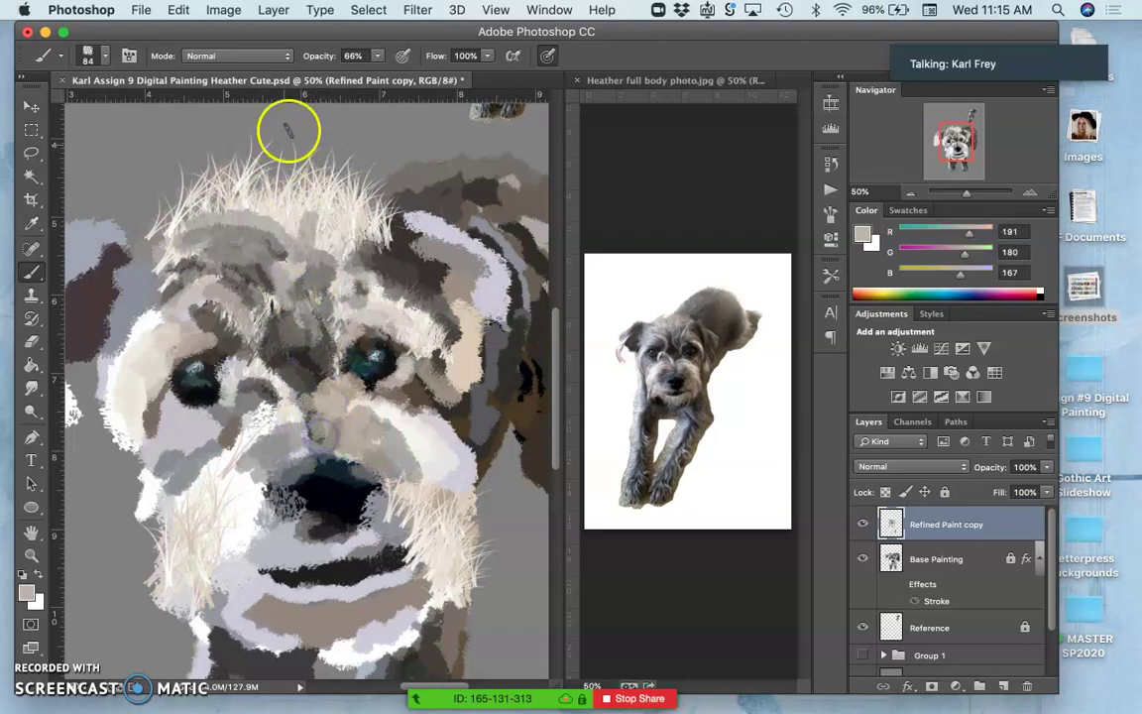
pyautogui.click(377, 56)
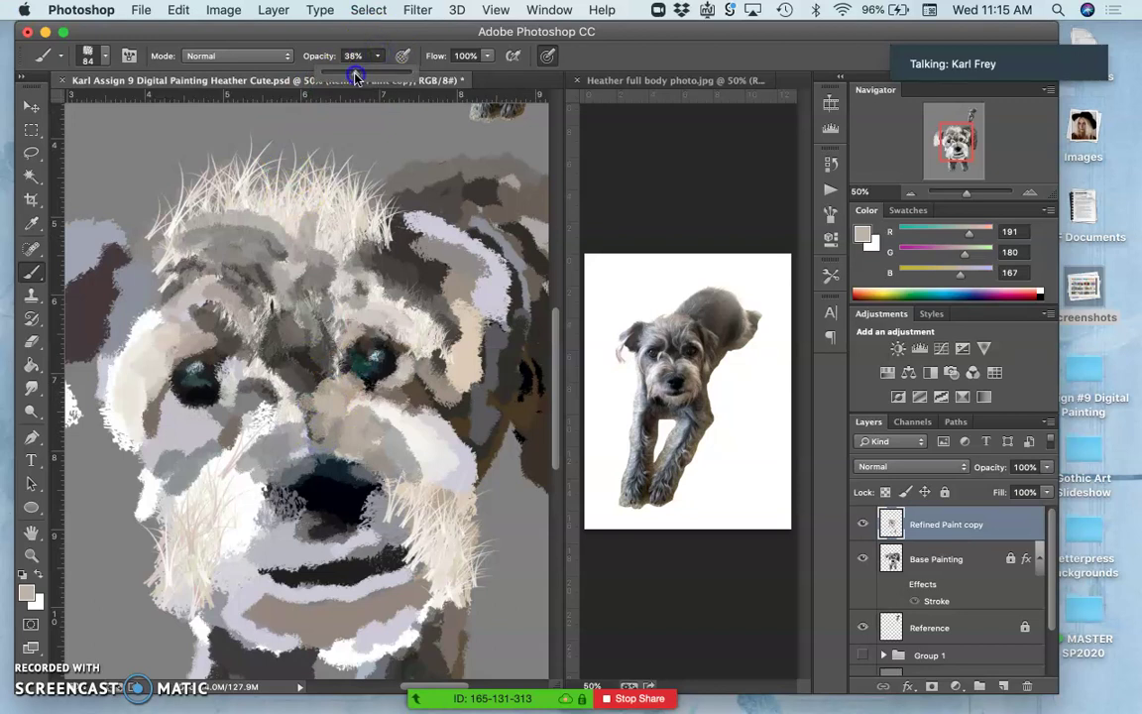
pyautogui.click(324, 422)
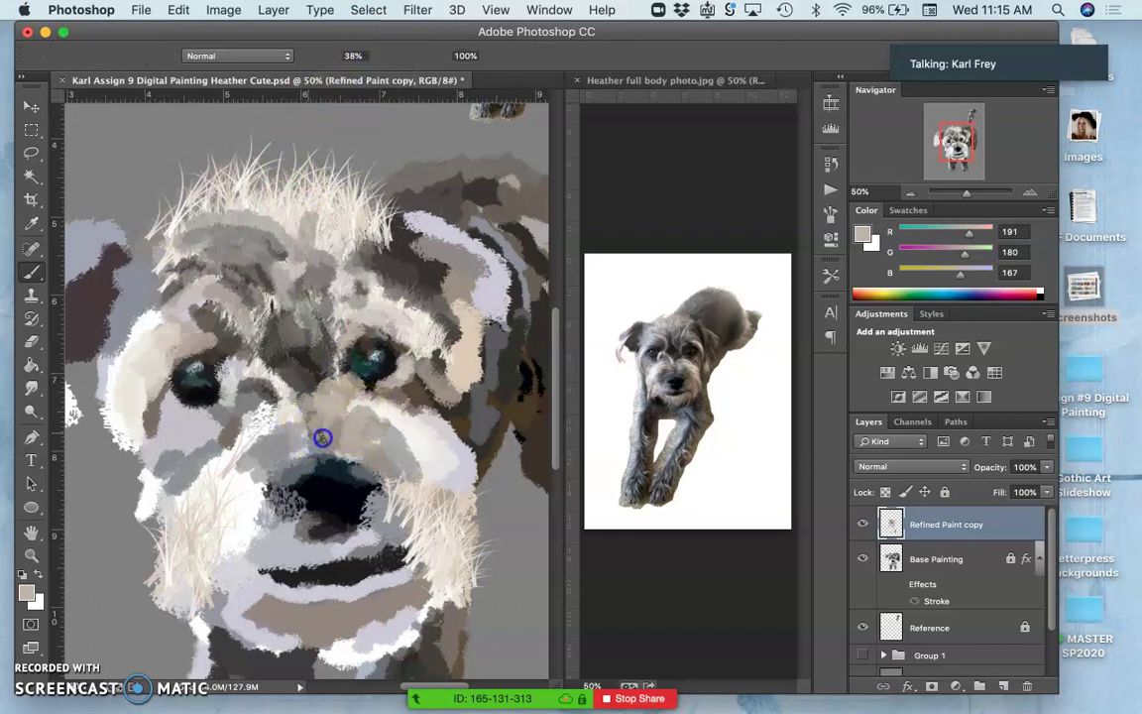
pyautogui.keyDown('alt'); pyautogui.click(370, 374); pyautogui.keyUp('alt')
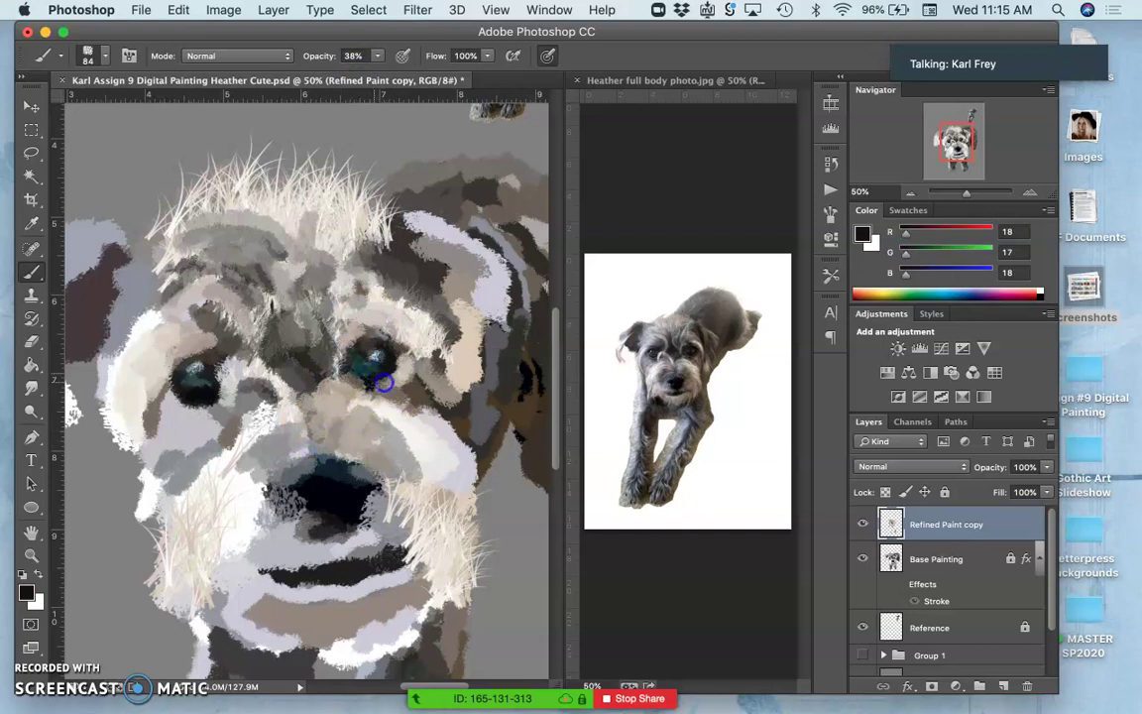
# Step: Blend the white patch between the right eye and right whiskers with sampled brown (RGB 144, 128, 112) and off-white (RGB 243, 238, 233)
pyautogui.keyDown('alt'); pyautogui.click(363, 345); pyautogui.keyUp('alt')
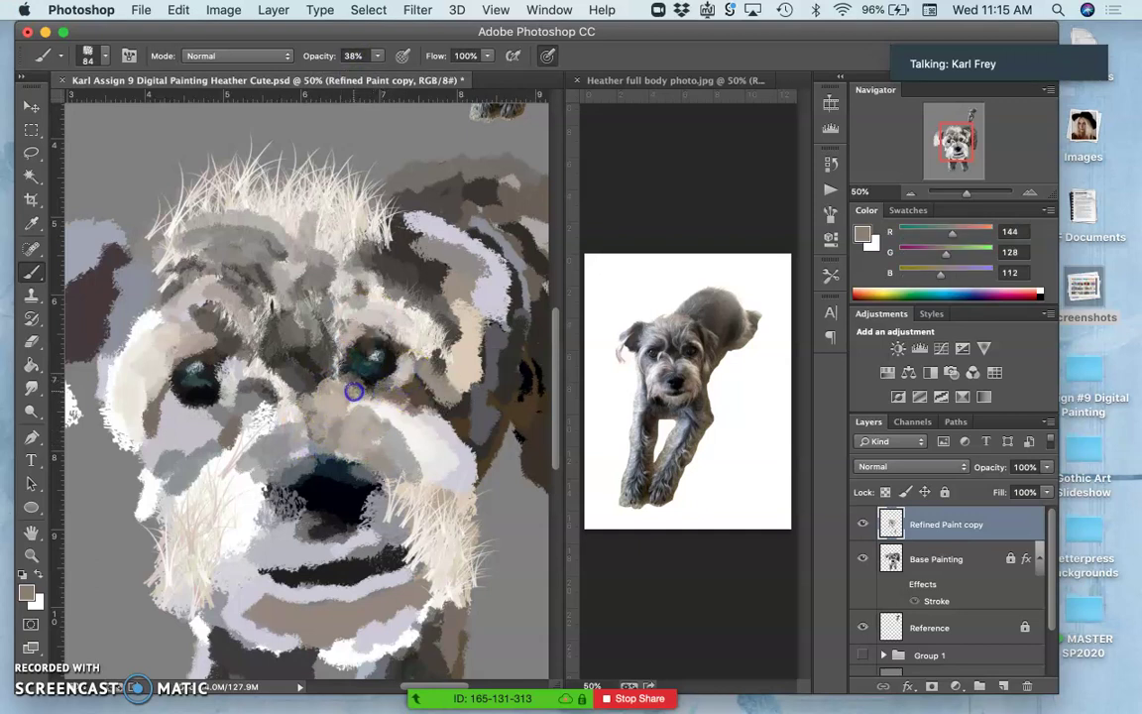
pyautogui.moveTo(381, 392)
pyautogui.mouseDown()
pyautogui.moveTo(458, 454)
pyautogui.moveTo(443, 431)
pyautogui.moveTo(432, 451)
pyautogui.mouseUp()
pyautogui.click(421, 437)
pyautogui.moveTo(453, 497); pyautogui.dragTo(458, 488)
pyautogui.keyDown('alt'); pyautogui.click(448, 532); pyautogui.keyUp('alt')
pyautogui.click(443, 492)
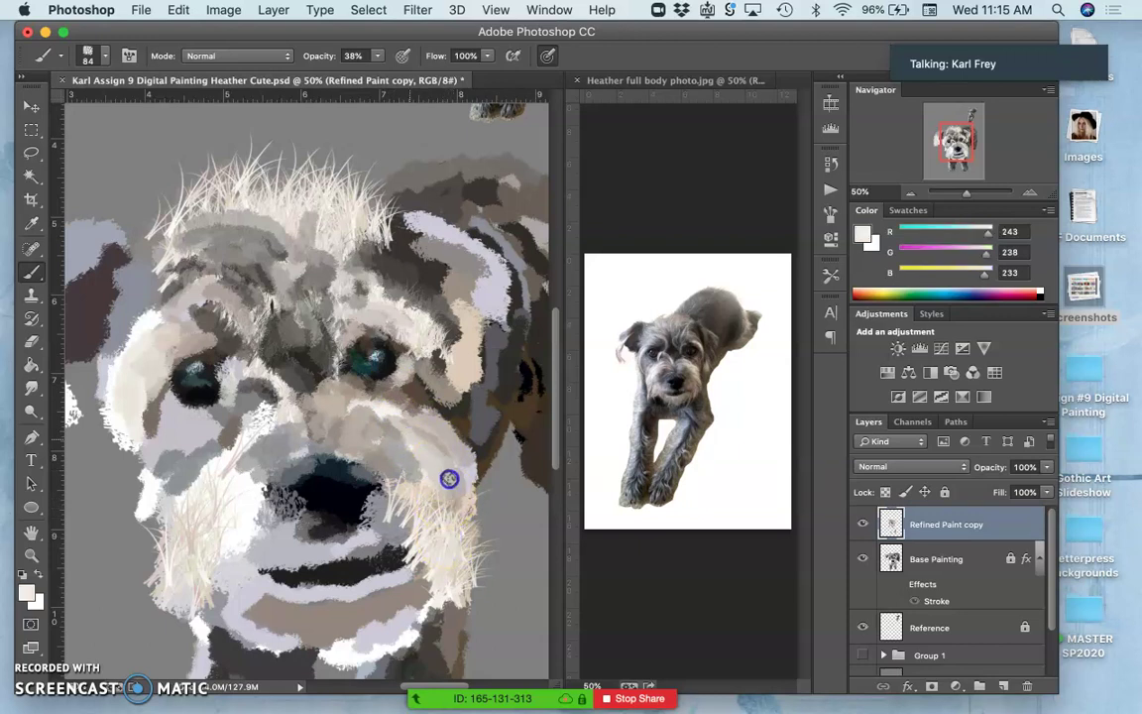
pyautogui.moveTo(365, 422); pyautogui.dragTo(395, 428)
pyautogui.click(448, 499)
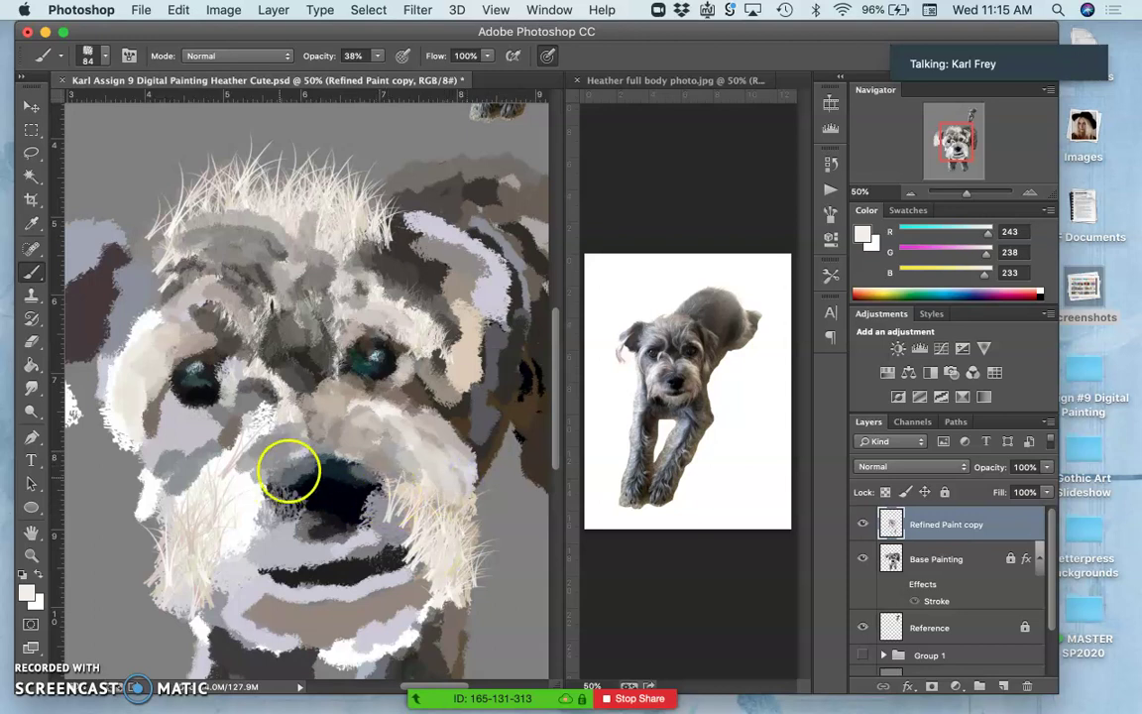
# Step: Soften the muzzle fur left of the nose down to the chin with off-white (RGB 243, 238, 233) and sampled white (RGB 254, 255, 255)
pyautogui.rightClick(220, 473)
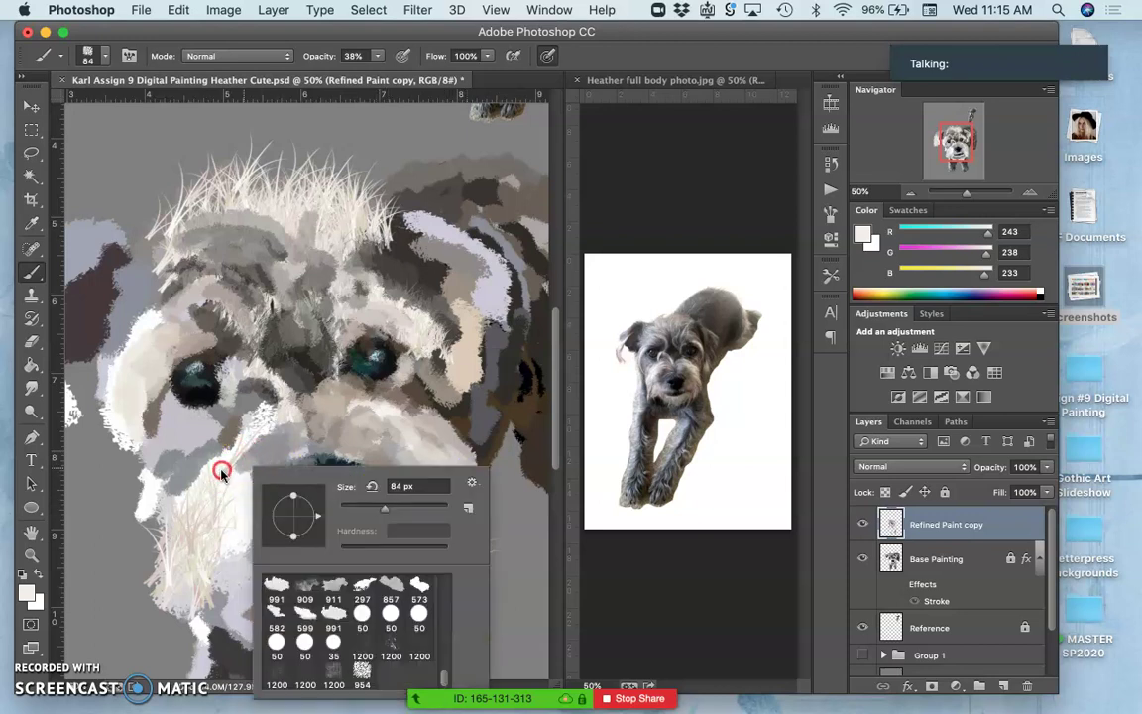
pyautogui.click(226, 468)
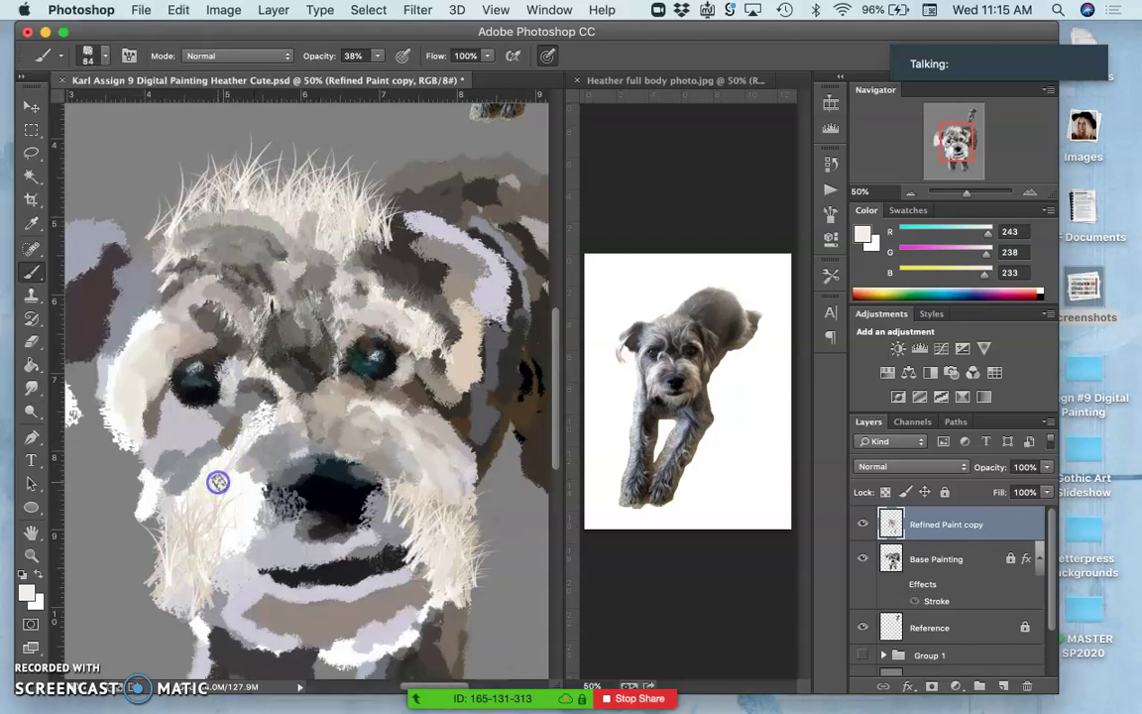
pyautogui.keyDown('alt'); pyautogui.click(253, 474); pyautogui.keyUp('alt')
pyautogui.moveTo(239, 486)
pyautogui.mouseDown()
pyautogui.moveTo(235, 443)
pyautogui.moveTo(192, 499)
pyautogui.moveTo(234, 438)
pyautogui.moveTo(204, 469)
pyautogui.moveTo(241, 438)
pyautogui.moveTo(240, 549)
pyautogui.mouseUp()
pyautogui.keyDown('alt'); pyautogui.click(262, 413); pyautogui.keyUp('alt')
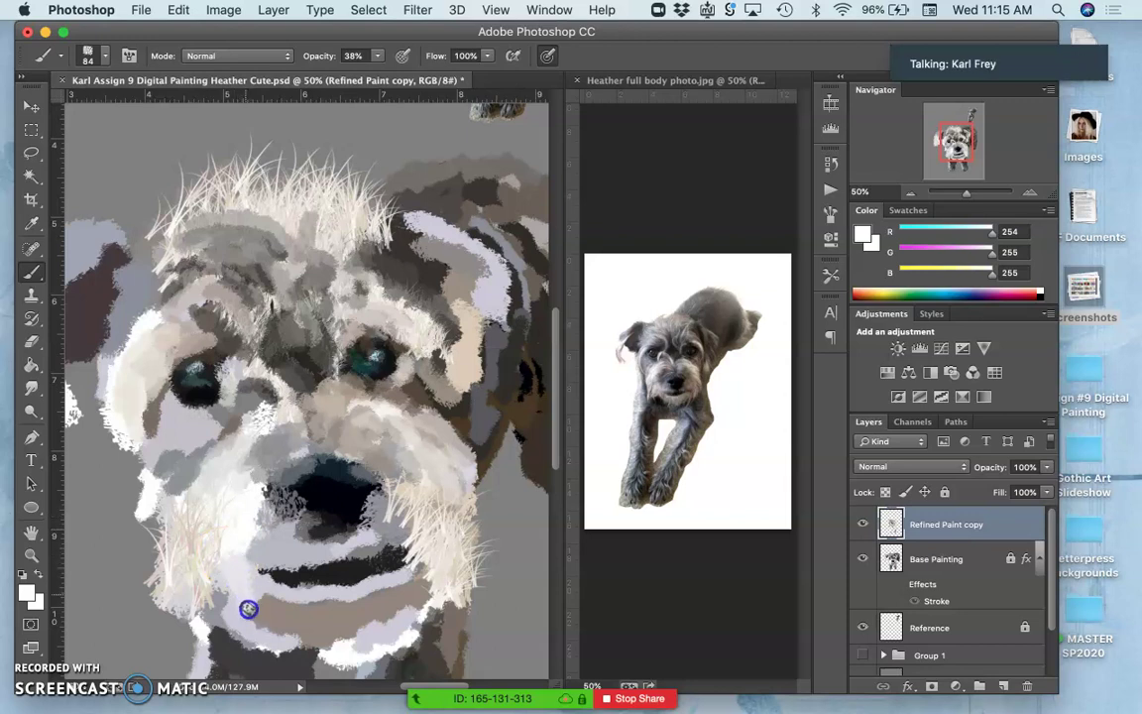
pyautogui.keyDown('alt'); pyautogui.click(253, 526); pyautogui.keyUp('alt')
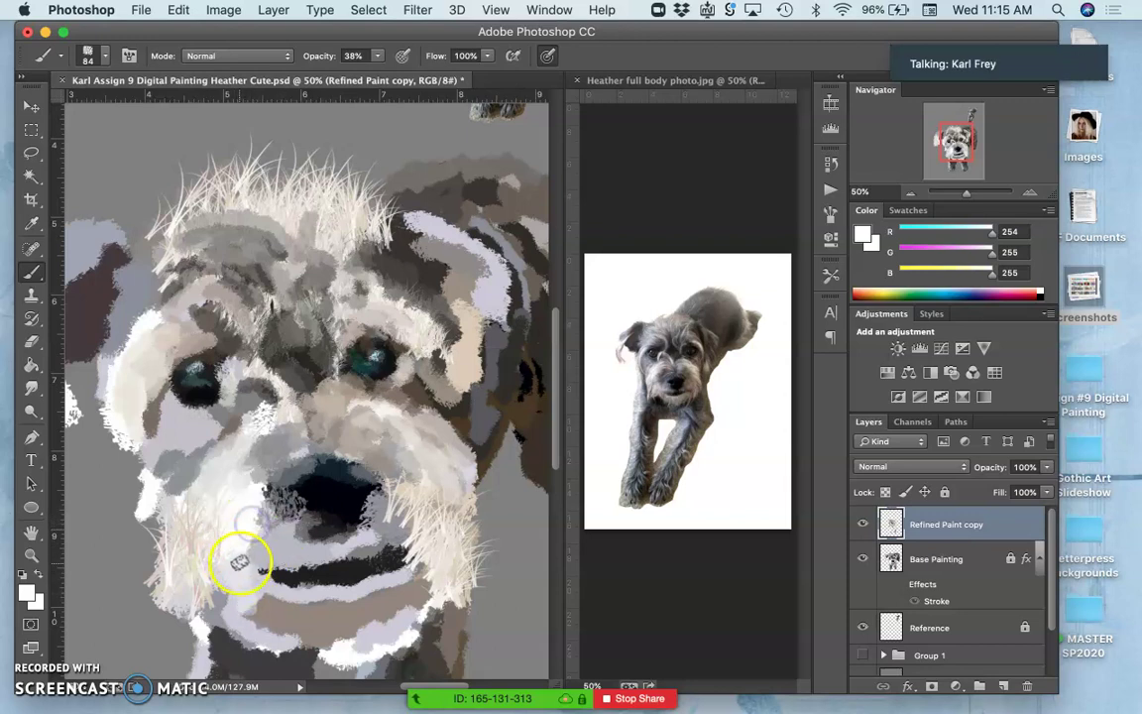
# Step: Brush translucent white (RGB 254, 255, 255) along the upper lip beneath the nose and up into the right whiskers and cheek
pyautogui.moveTo(240, 561)
pyautogui.mouseDown()
pyautogui.moveTo(229, 541)
pyautogui.moveTo(260, 565)
pyautogui.moveTo(302, 556)
pyautogui.mouseUp()
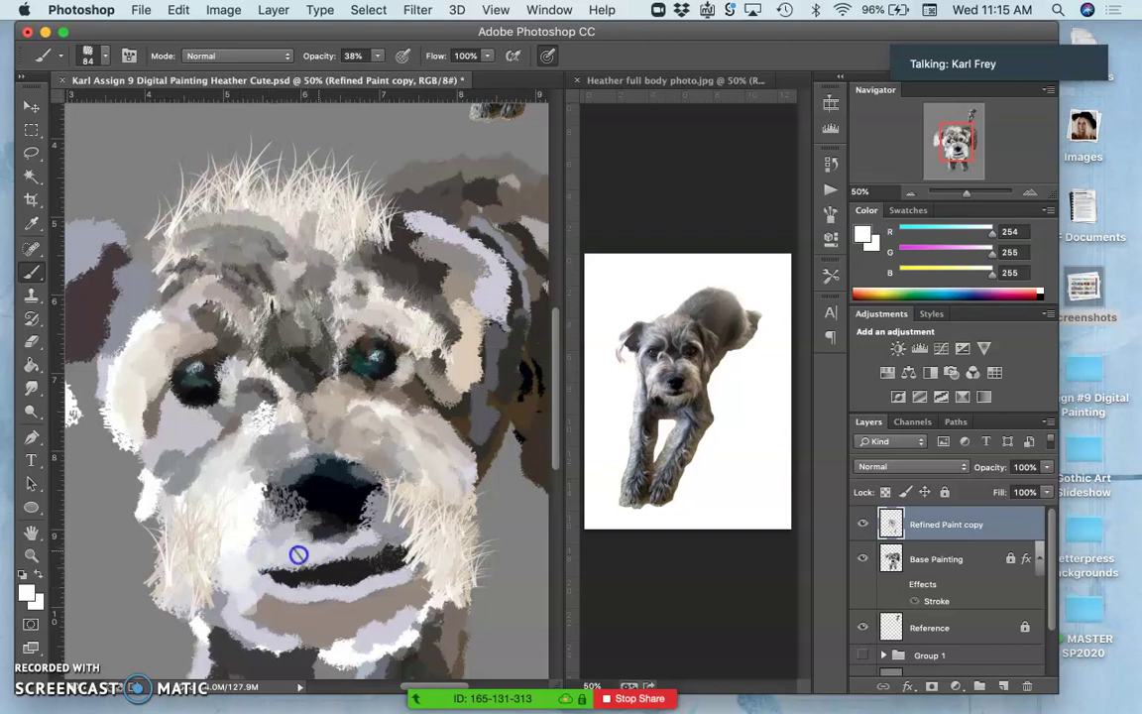
pyautogui.moveTo(368, 517)
pyautogui.mouseDown()
pyautogui.moveTo(371, 530)
pyautogui.moveTo(402, 524)
pyautogui.moveTo(394, 529)
pyautogui.mouseUp()
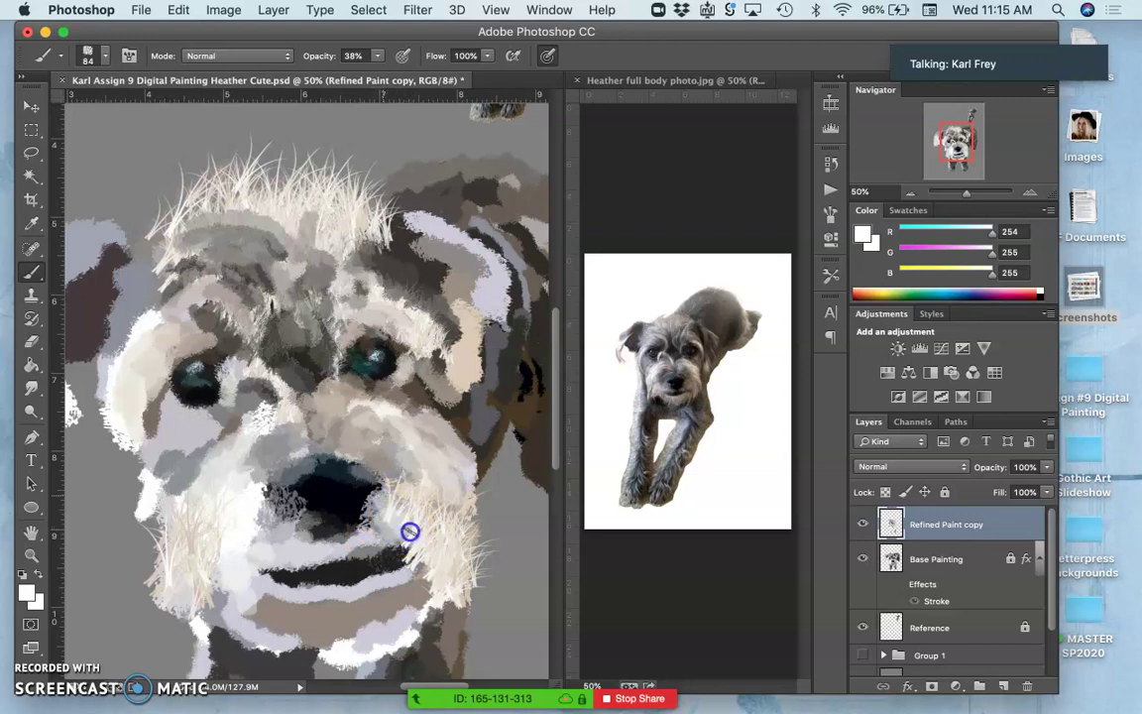
pyautogui.moveTo(413, 536)
pyautogui.mouseDown()
pyautogui.moveTo(484, 532)
pyautogui.moveTo(465, 545)
pyautogui.moveTo(473, 568)
pyautogui.moveTo(420, 457)
pyautogui.mouseUp()
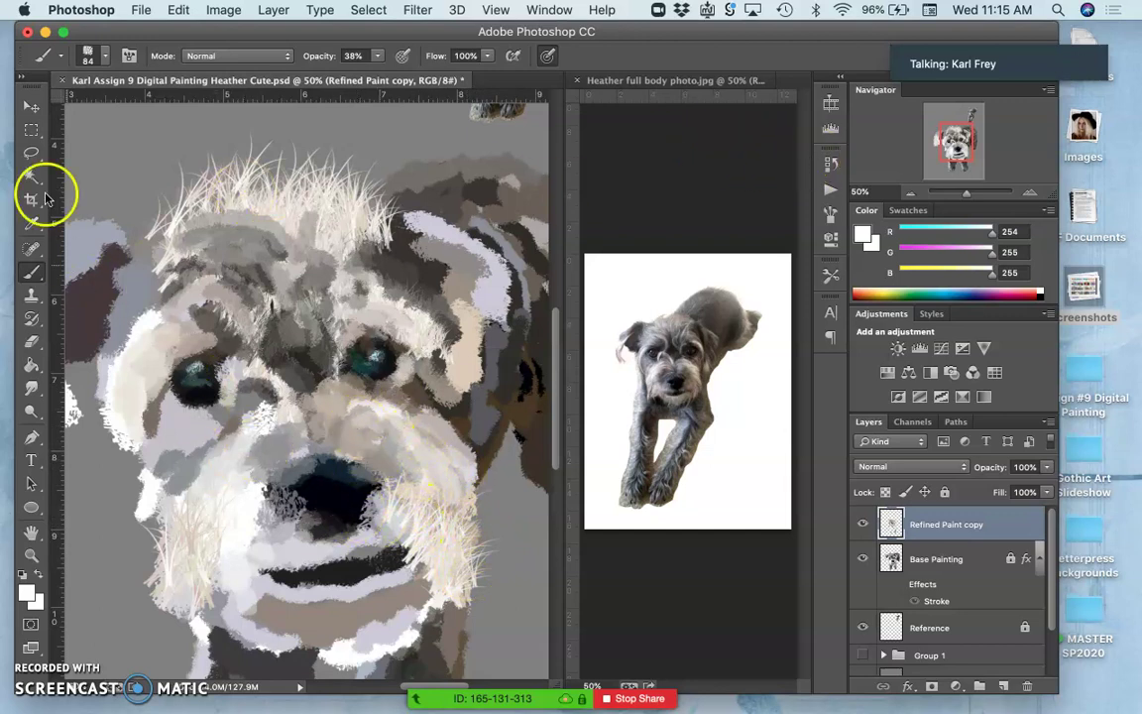
# Step: Open the brush presets and browse through the available brush tips
pyautogui.click(104, 58)
pyautogui.click(136, 268)
pyautogui.scroll(10, 135, 268)
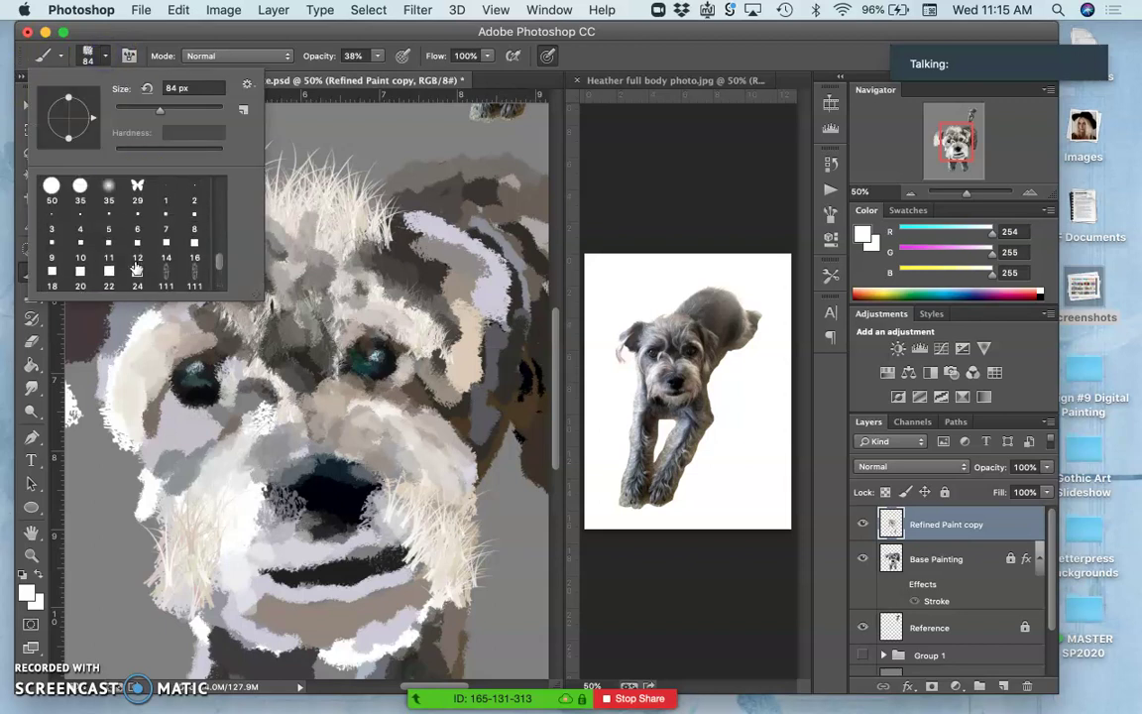